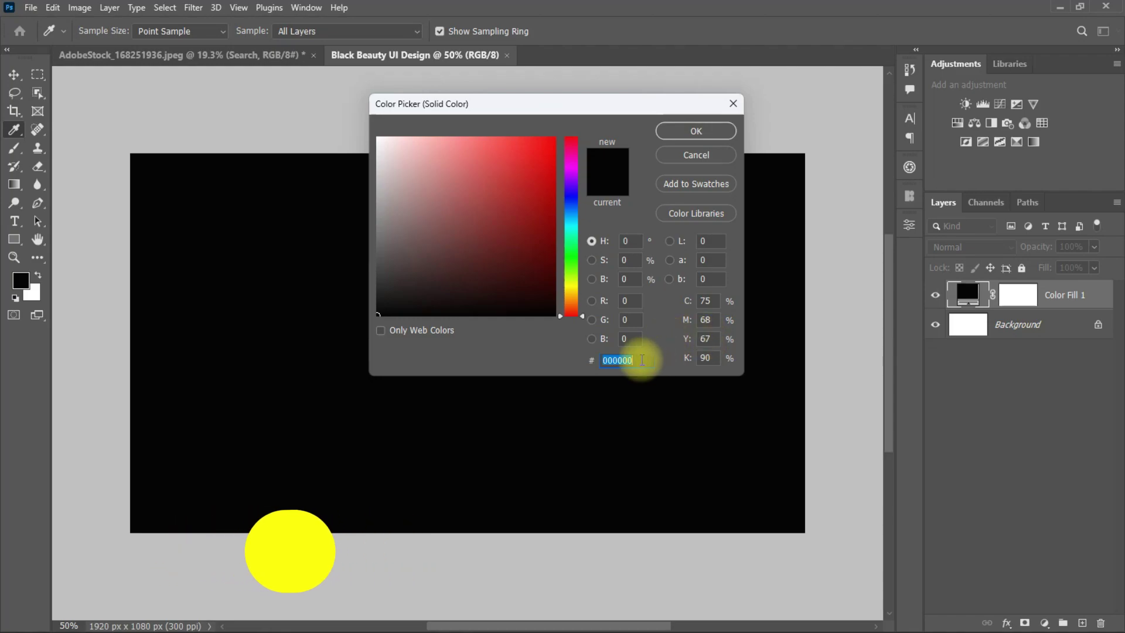
# Step: Set the solid color fill layer to red, hex e30613
pyautogui.write('e30')
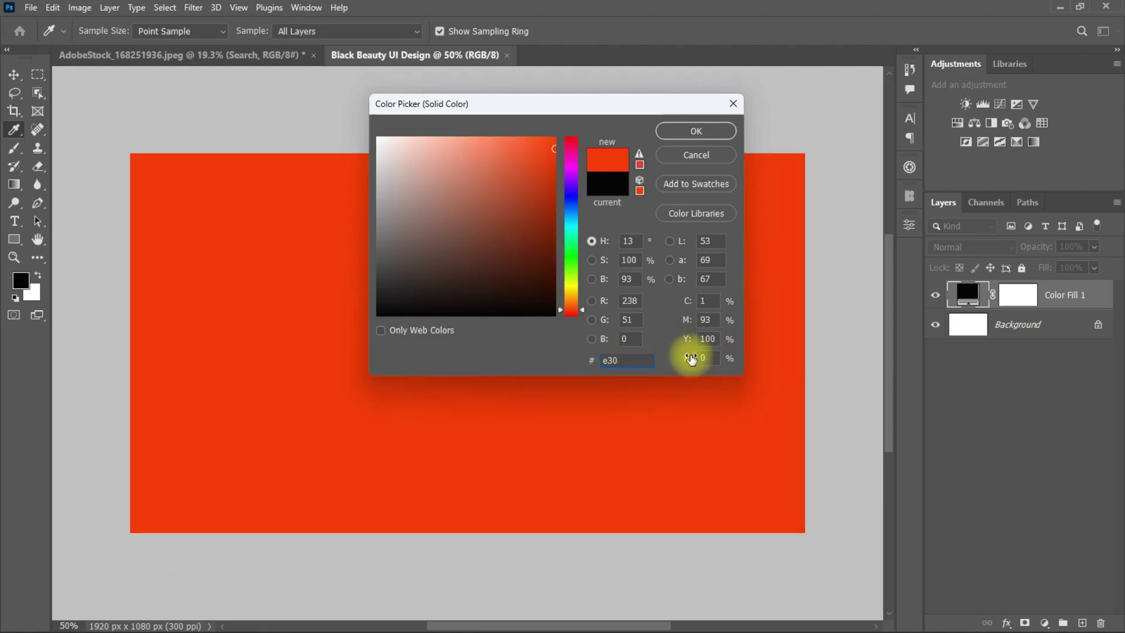
pyautogui.write('613')
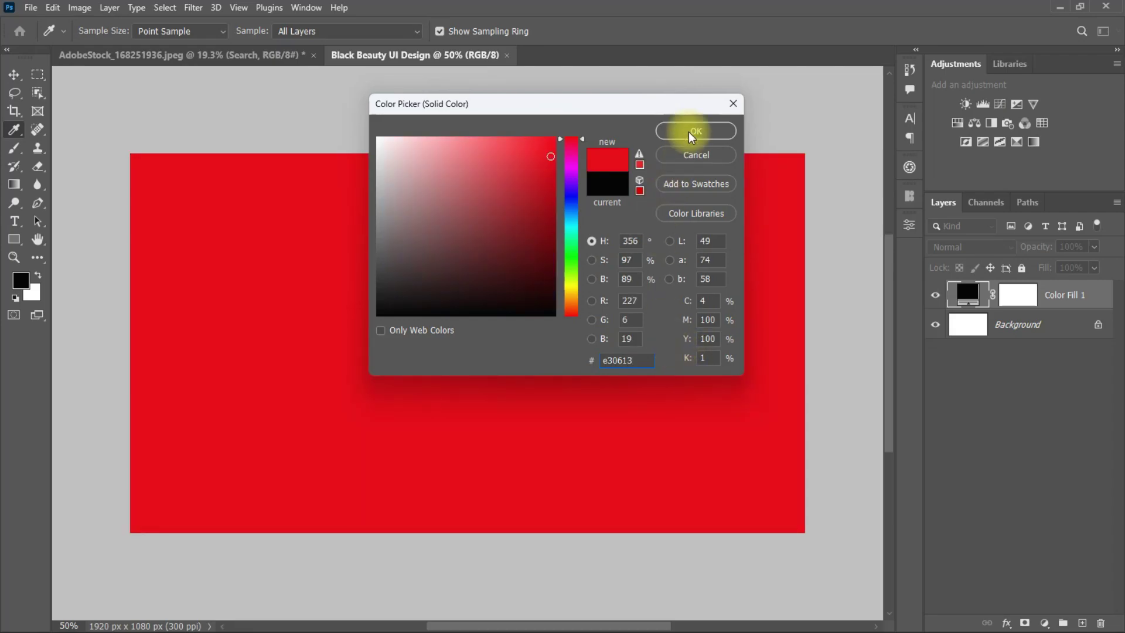
pyautogui.click(690, 134)
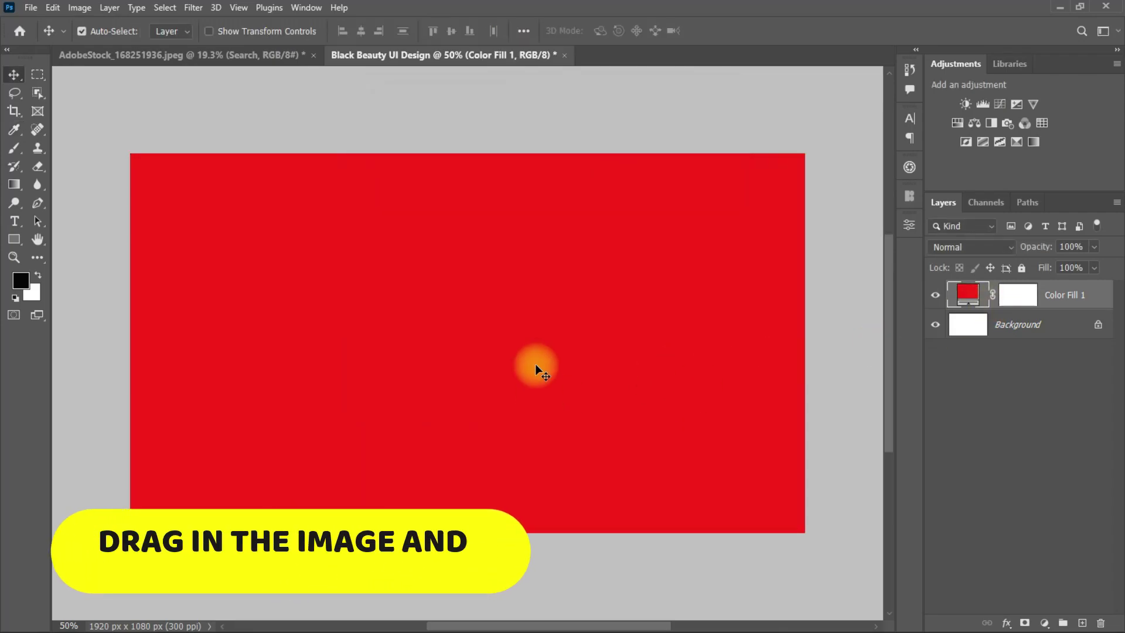
# Step: Unlock the Image layer in the AdobeStock_168251936.jpeg document and copy the portrait into the Black Beauty UI Design document
pyautogui.click(209, 57)
pyautogui.click(498, 246)
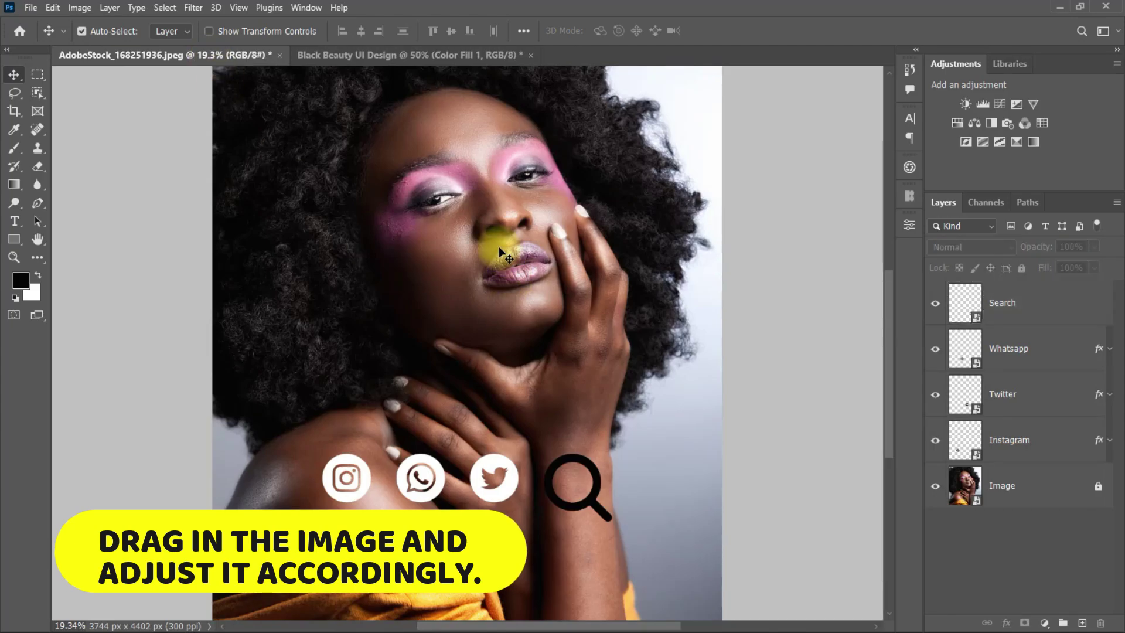
pyautogui.click(1084, 486)
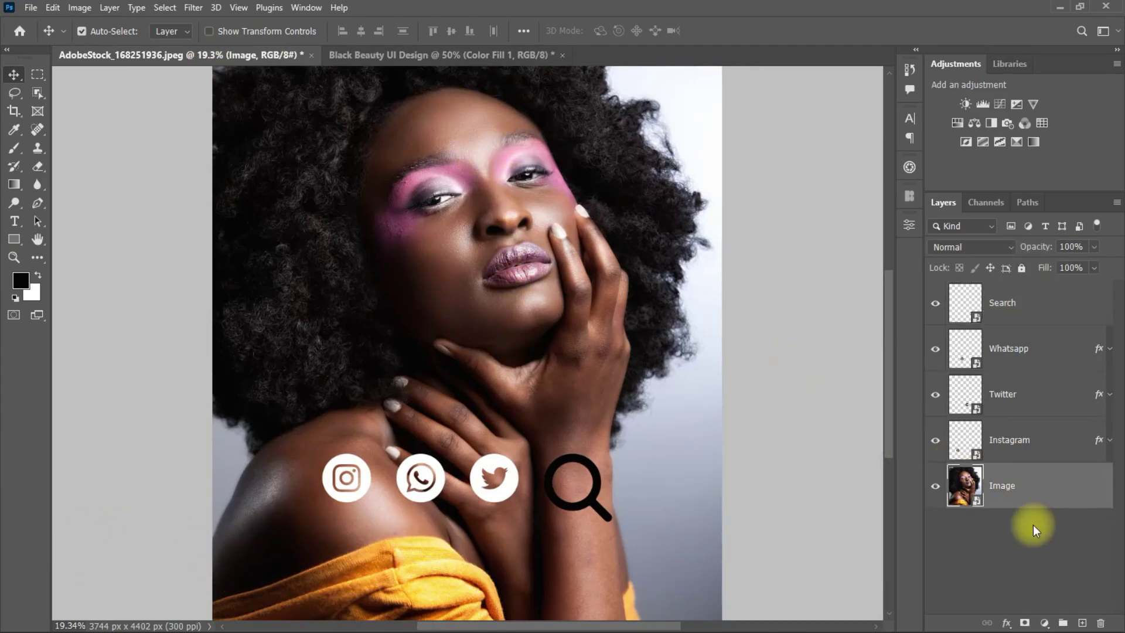
pyautogui.moveTo(443, 220); pyautogui.dragTo(449, 372)
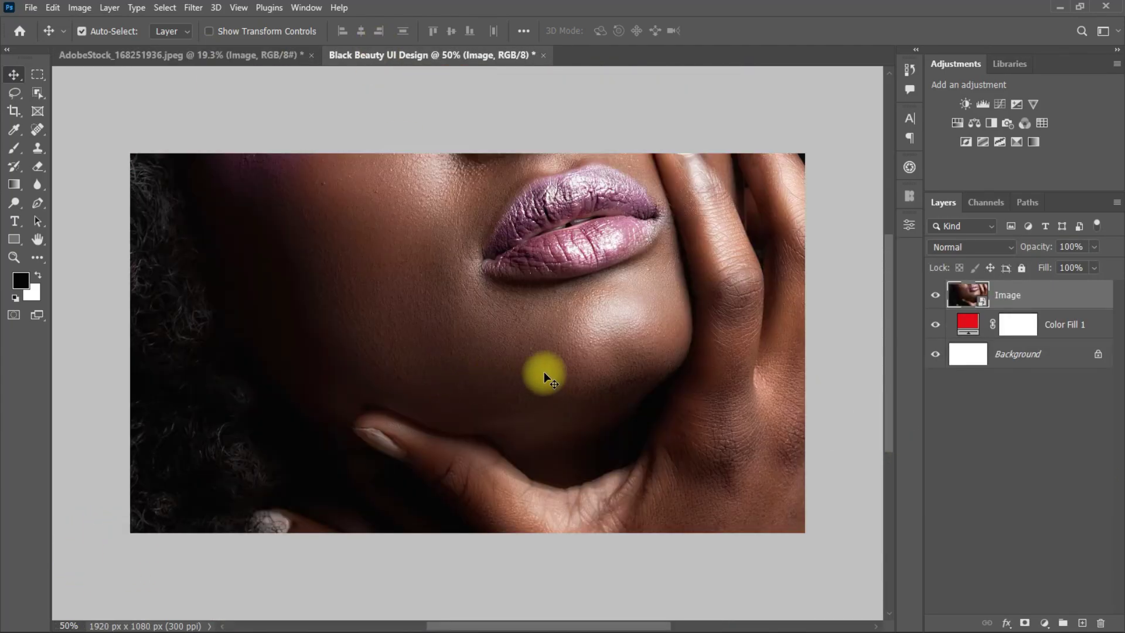
# Step: Scale the portrait down to fit within the canvas height and place it on the left side of the red background
pyautogui.hotkey('ctrl', 't')
pyautogui.scroll(-3, 510, 342)
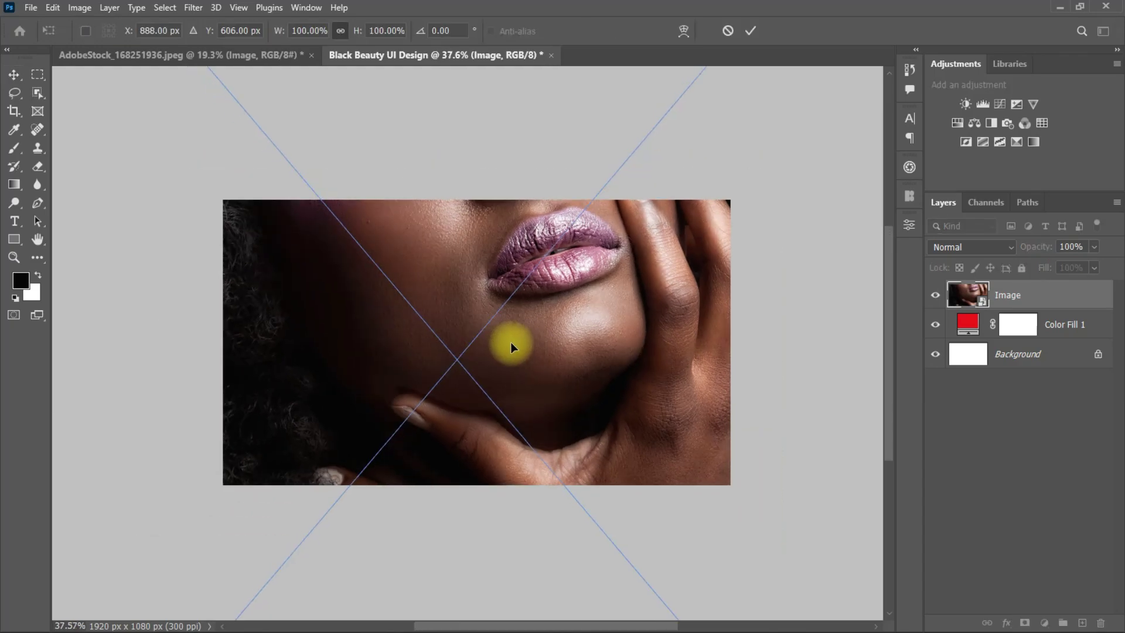
pyautogui.moveTo(794, 353); pyautogui.dragTo(437, 350)
pyautogui.moveTo(410, 352); pyautogui.dragTo(467, 363)
pyautogui.click(746, 30)
pyautogui.scroll(3, 456, 351)
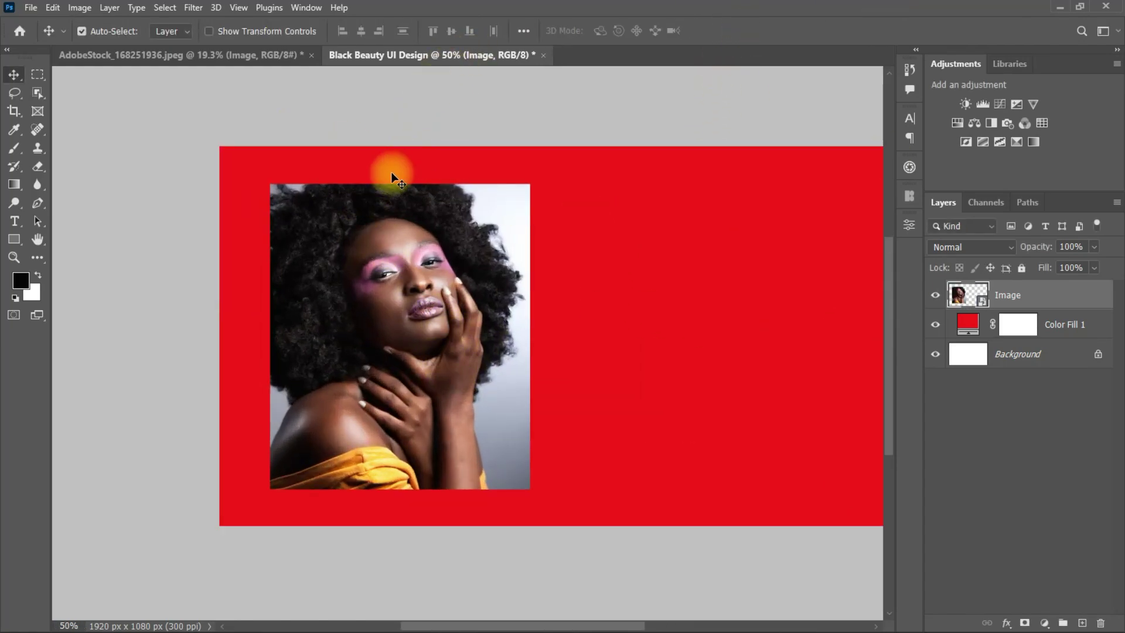
# Step: Mask out the portrait's background in Select and Mask with Select Subject and Refine Hair, setting the preview transparency to 100%
pyautogui.click(163, 10)
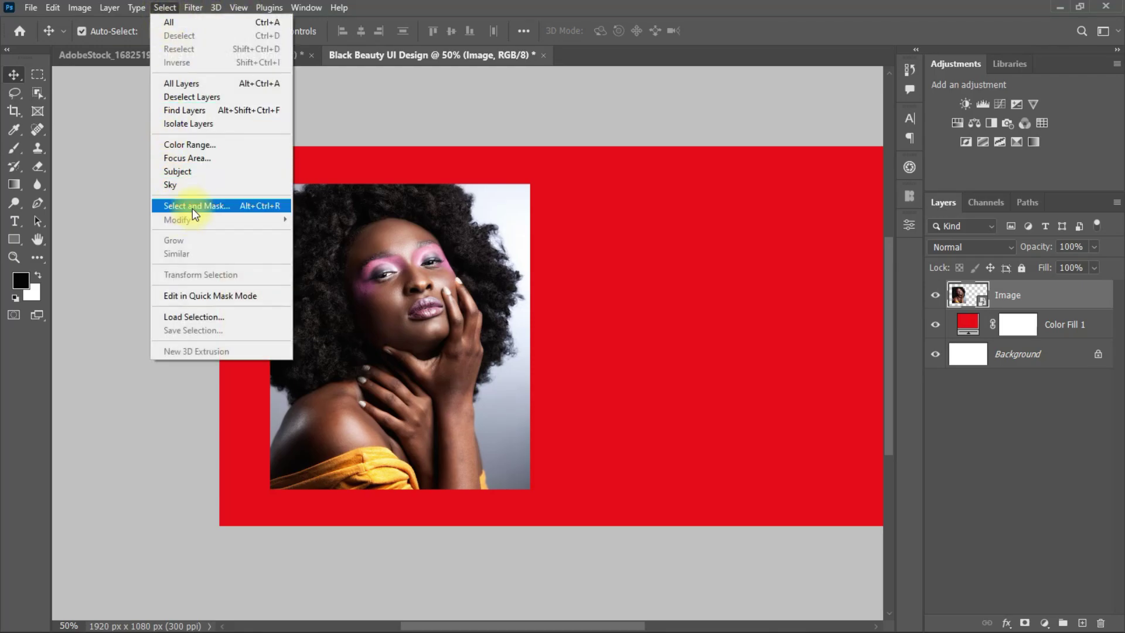
pyautogui.click(192, 208)
pyautogui.moveTo(932, 202); pyautogui.dragTo(920, 202)
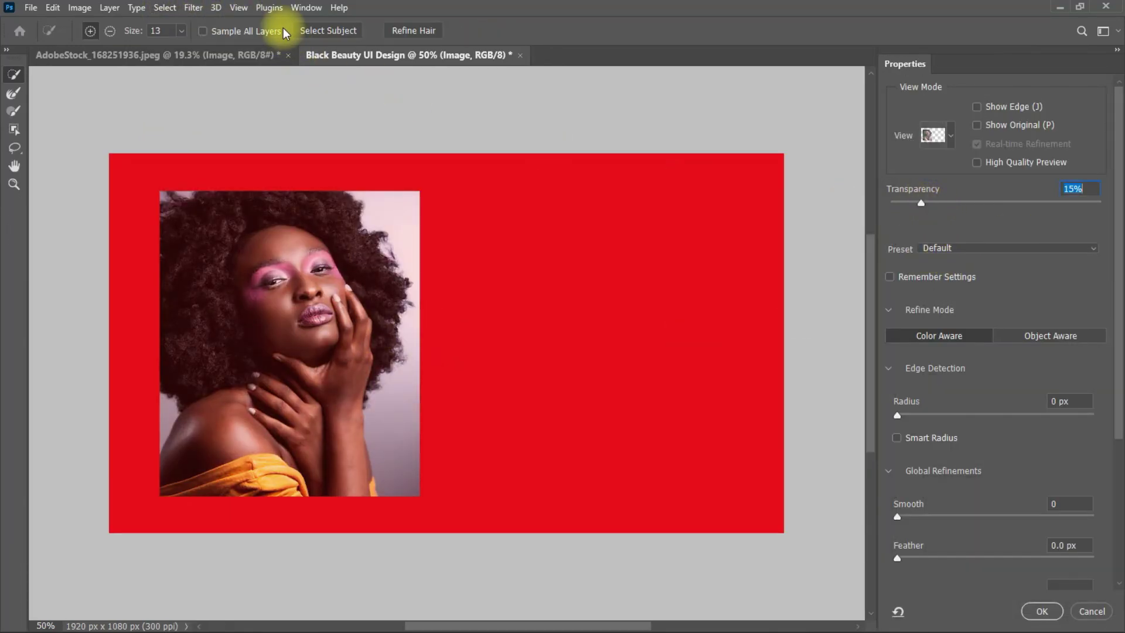
pyautogui.click(334, 30)
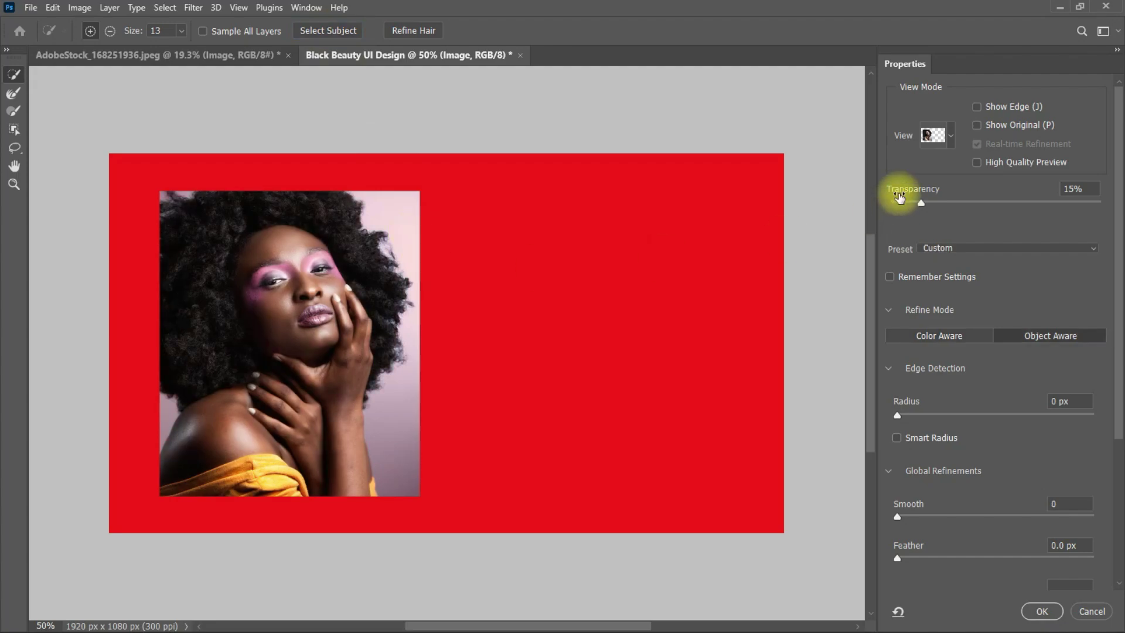
pyautogui.moveTo(923, 204); pyautogui.dragTo(1102, 203)
pyautogui.click(412, 31)
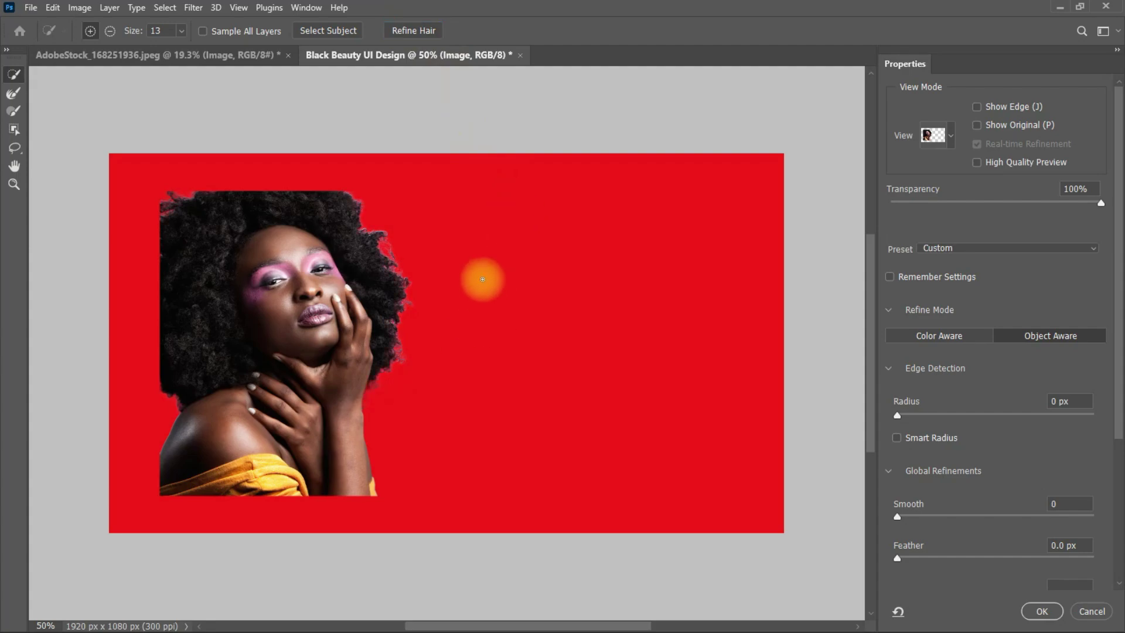
pyautogui.click(1042, 611)
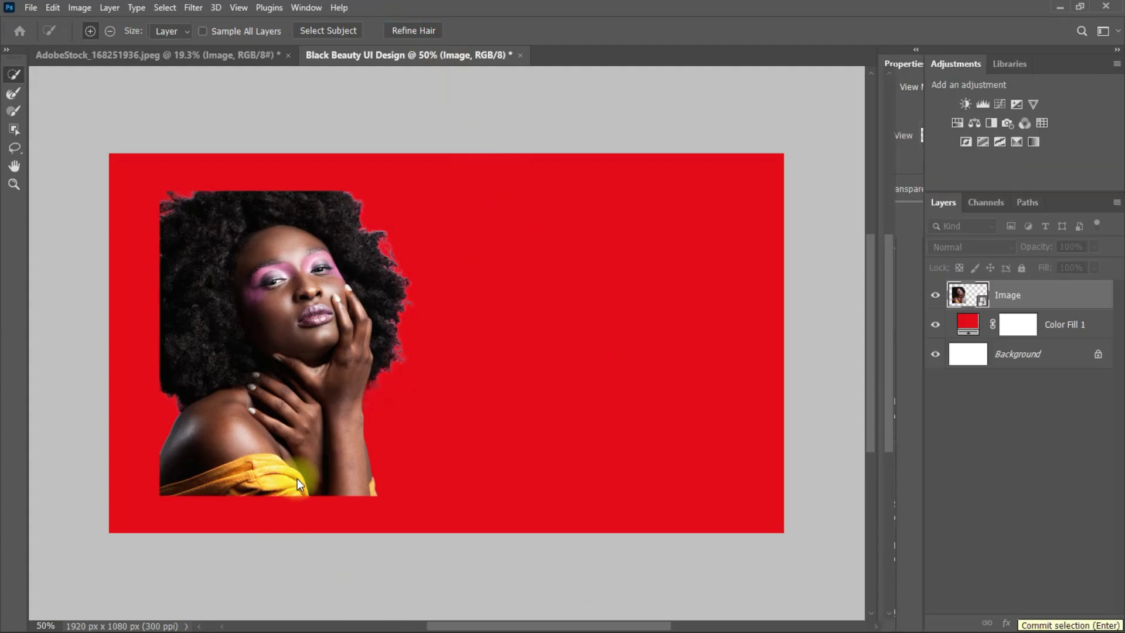
# Step: Convert the masked Image layer to a smart object and shift it slightly left, keeping it vertically centered on the canvas
pyautogui.rightClick(1072, 303)
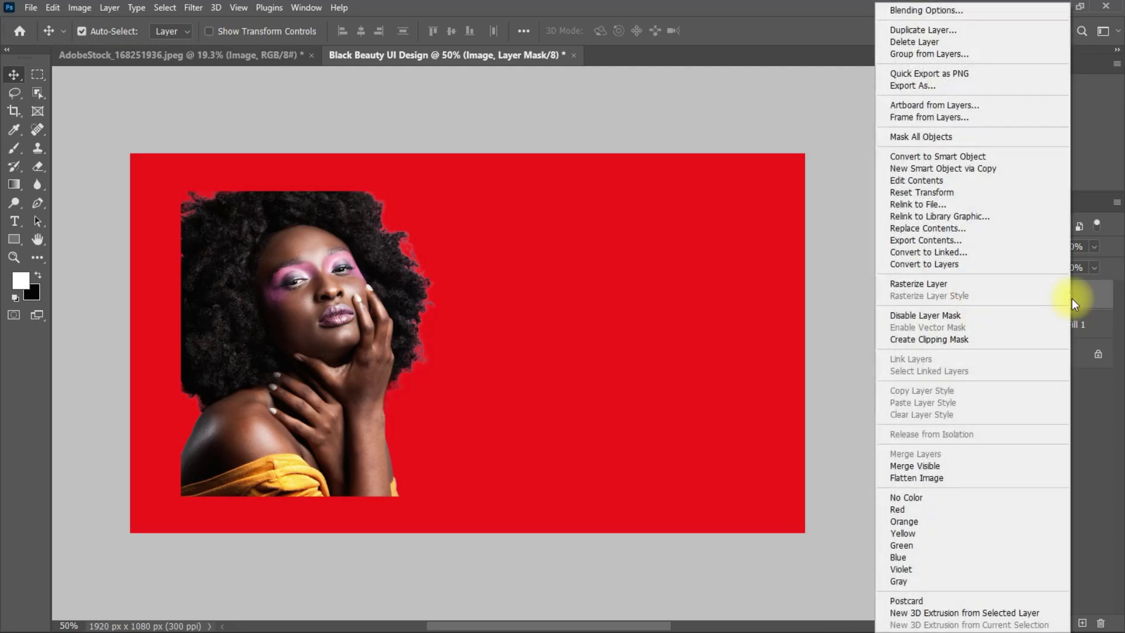
pyautogui.click(949, 155)
pyautogui.moveTo(317, 318); pyautogui.dragTo(309, 317)
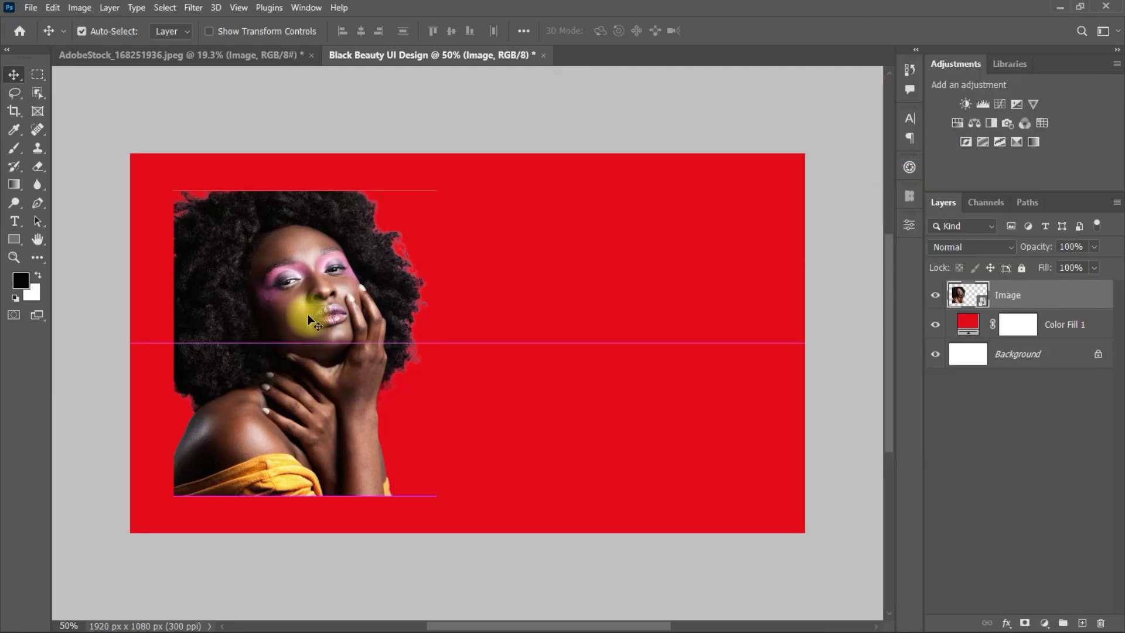
# Step: Enlarge the woman's cutout proportionally past the canvas height and position it against the canvas's left edge
pyautogui.hotkey('ctrl', 't')
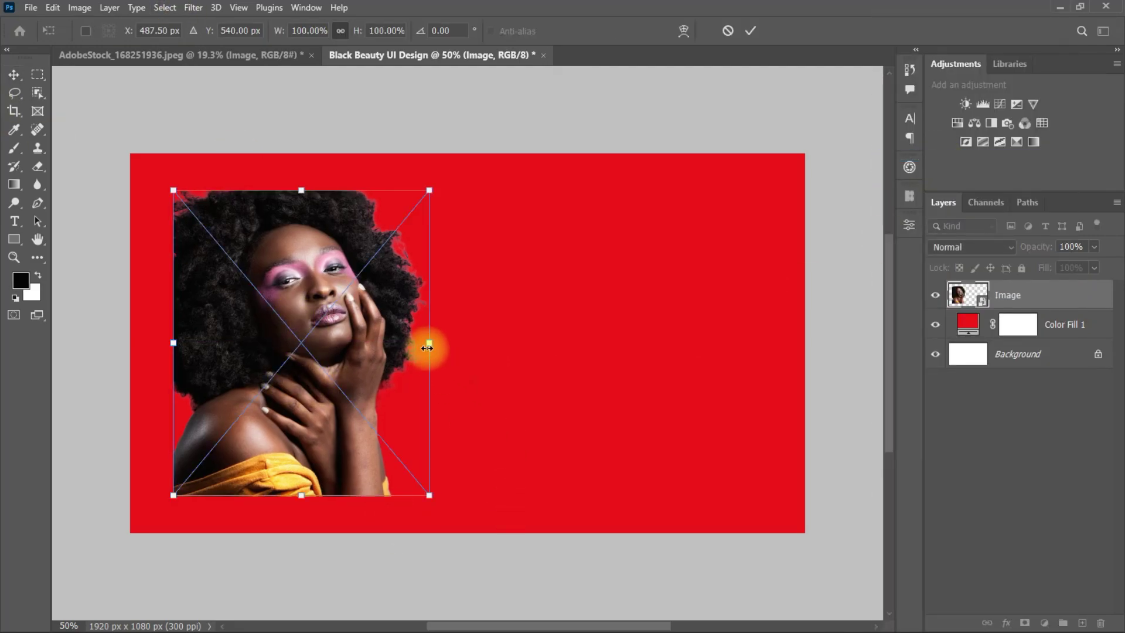
pyautogui.moveTo(429, 343); pyautogui.dragTo(536, 374)
pyautogui.moveTo(452, 390); pyautogui.dragTo(371, 392)
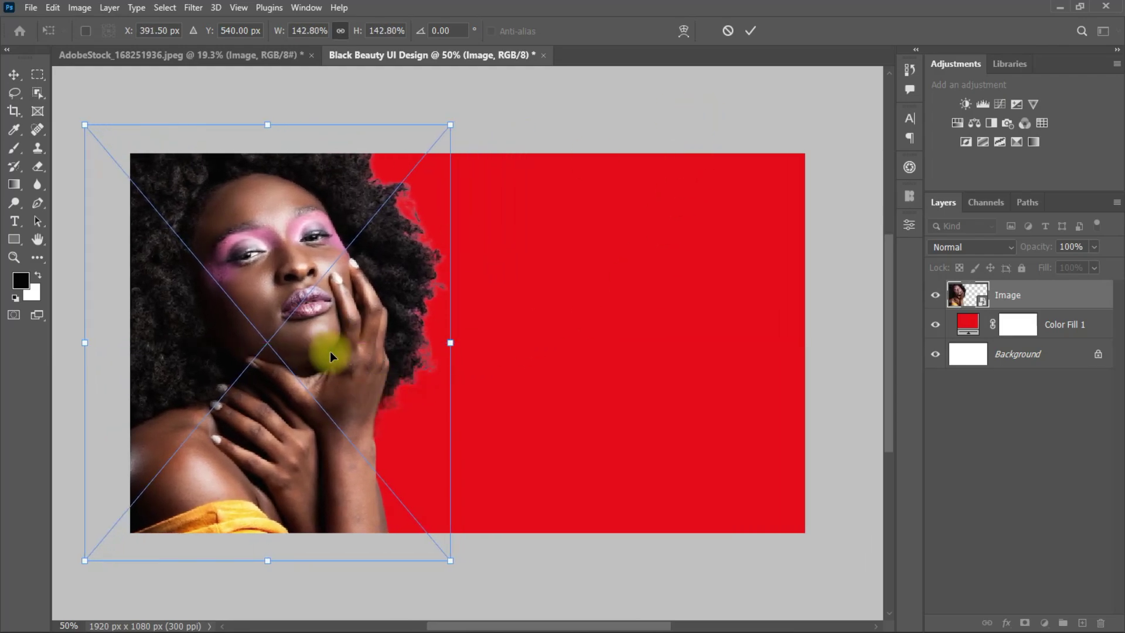
pyautogui.moveTo(451, 342); pyautogui.dragTo(468, 343)
pyautogui.click(751, 30)
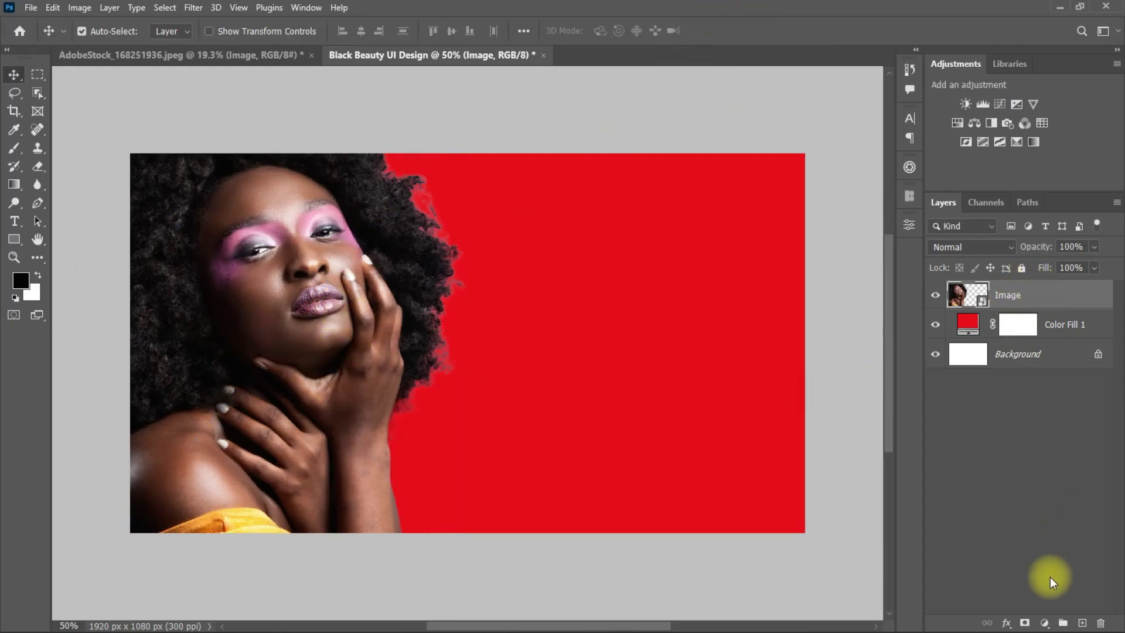
# Step: Set the Image layer's blend mode to Multiply and clip a black-to-white Gradient Map adjustment to it
pyautogui.click(1005, 245)
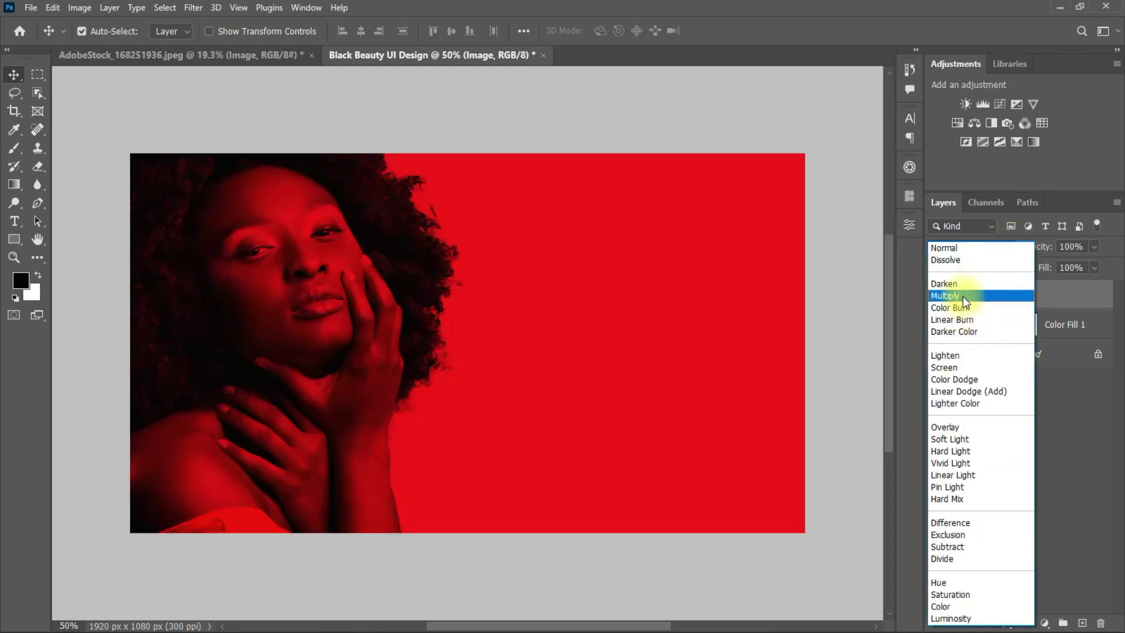
pyautogui.click(967, 295)
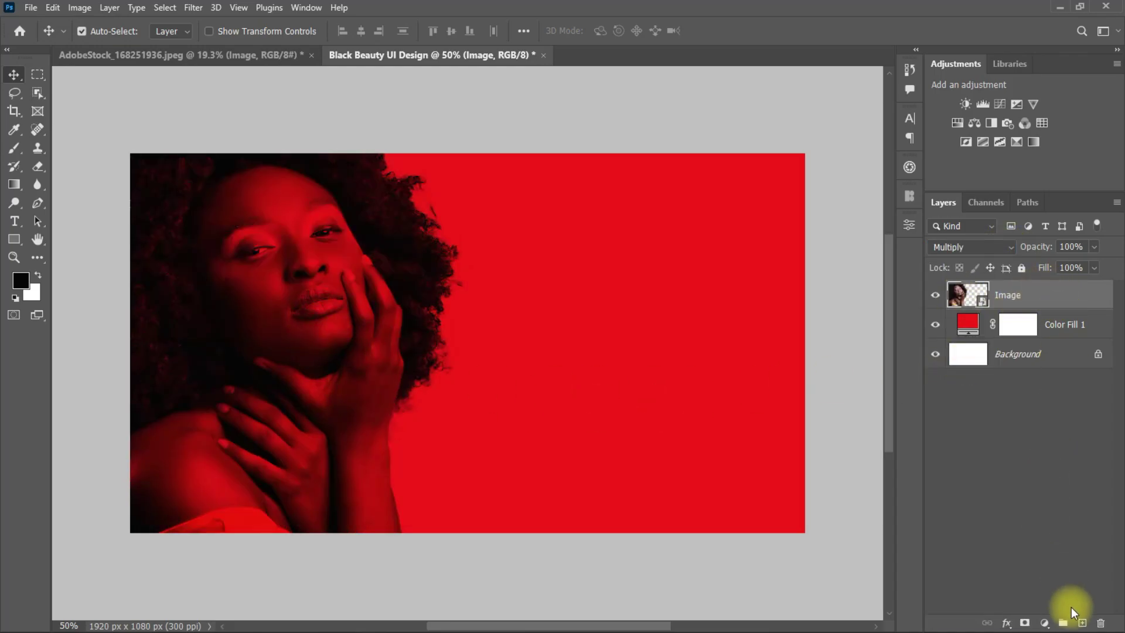
pyautogui.click(1046, 625)
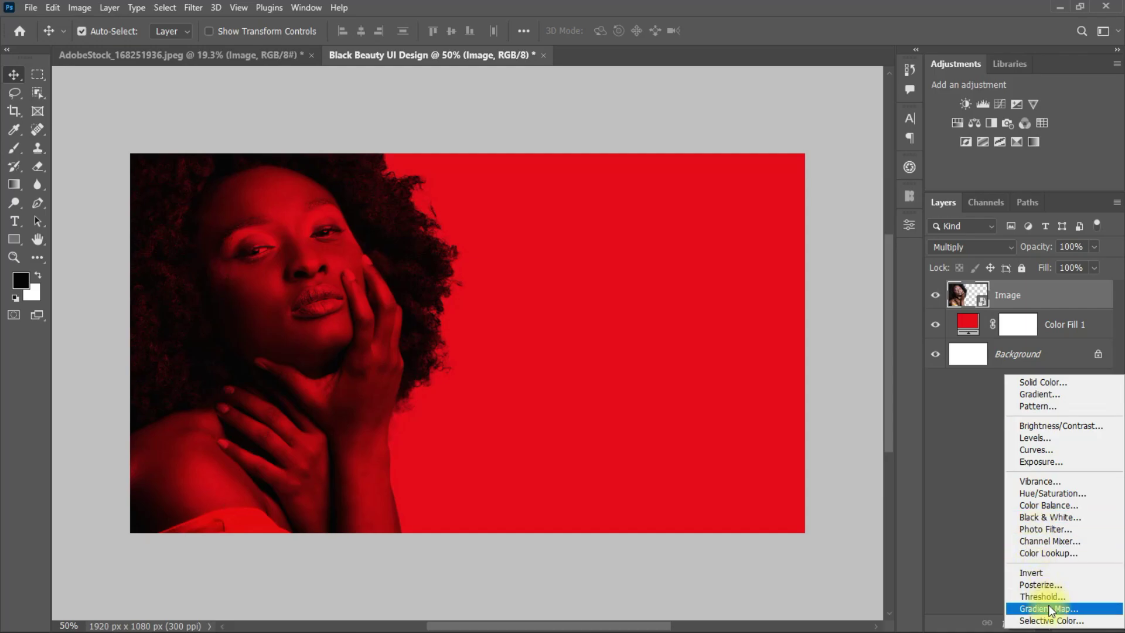
pyautogui.click(1049, 609)
pyautogui.click(789, 458)
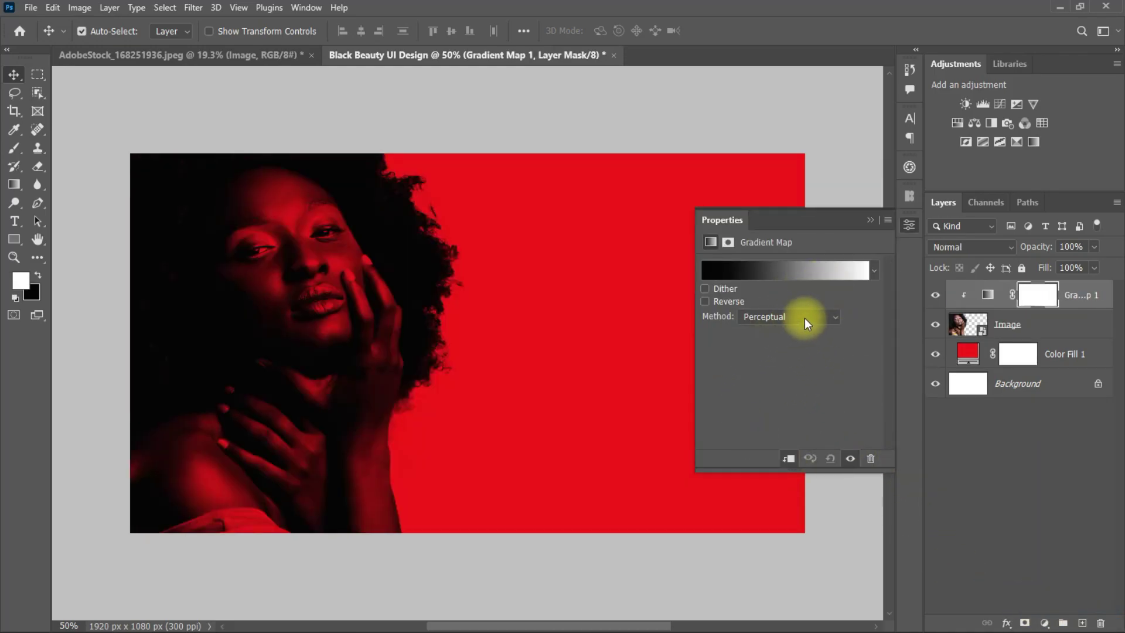
pyautogui.click(871, 220)
# Step: Lower the Gradient Map layer's opacity to 14% and compare the portrait with and without the adjustment
pyautogui.click(1110, 304)
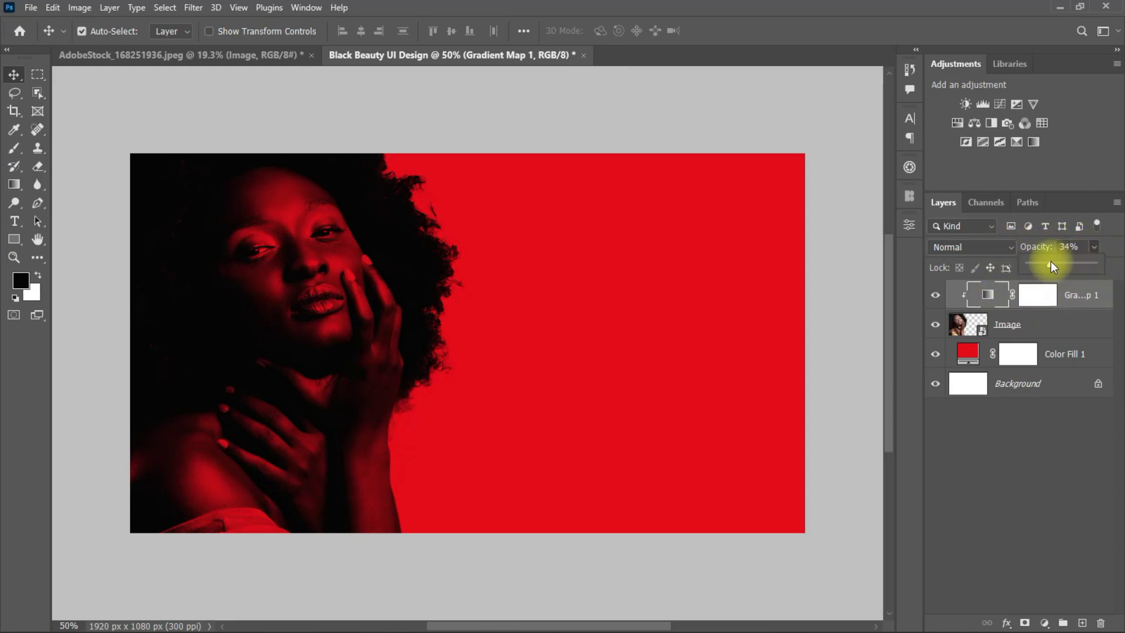
pyautogui.moveTo(1060, 262)
pyautogui.mouseDown()
pyautogui.moveTo(1018, 265)
pyautogui.moveTo(1038, 265)
pyautogui.mouseUp()
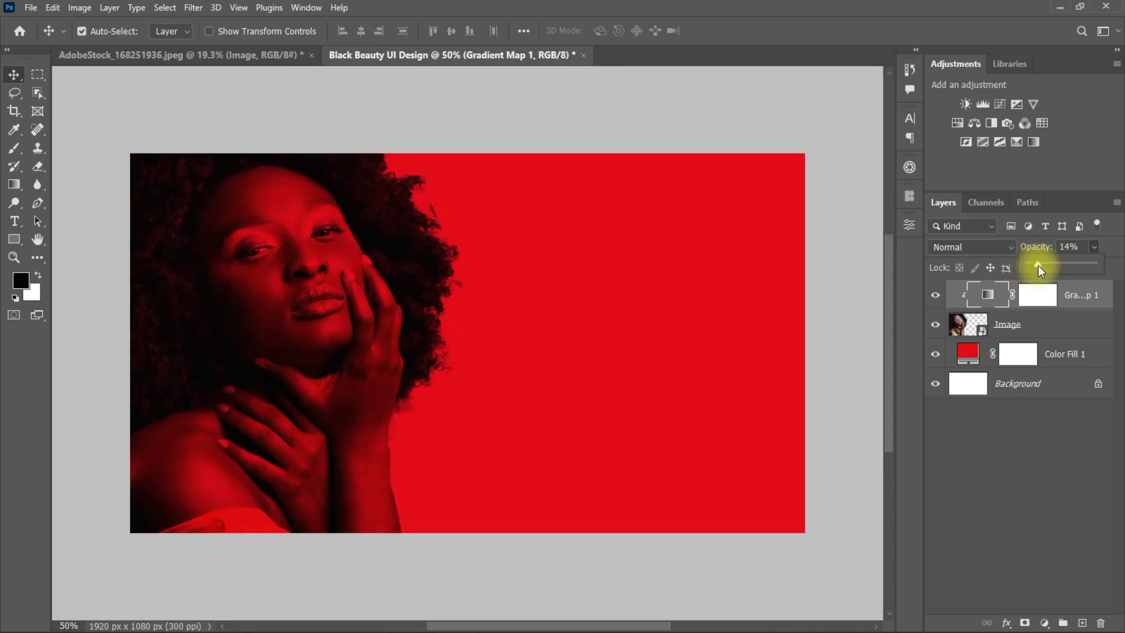
pyautogui.click(995, 452)
pyautogui.click(935, 298)
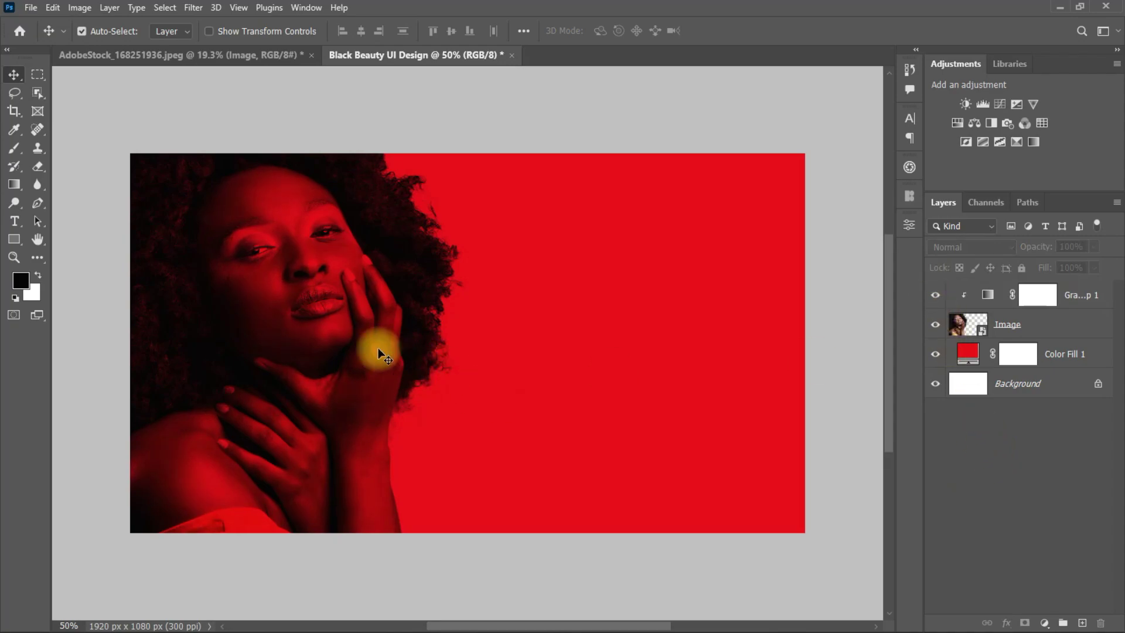
# Step: Sharpen the Image layer with the Camera Raw Filter, setting Sharpening to 30, and inspect the portrait
pyautogui.click(1037, 325)
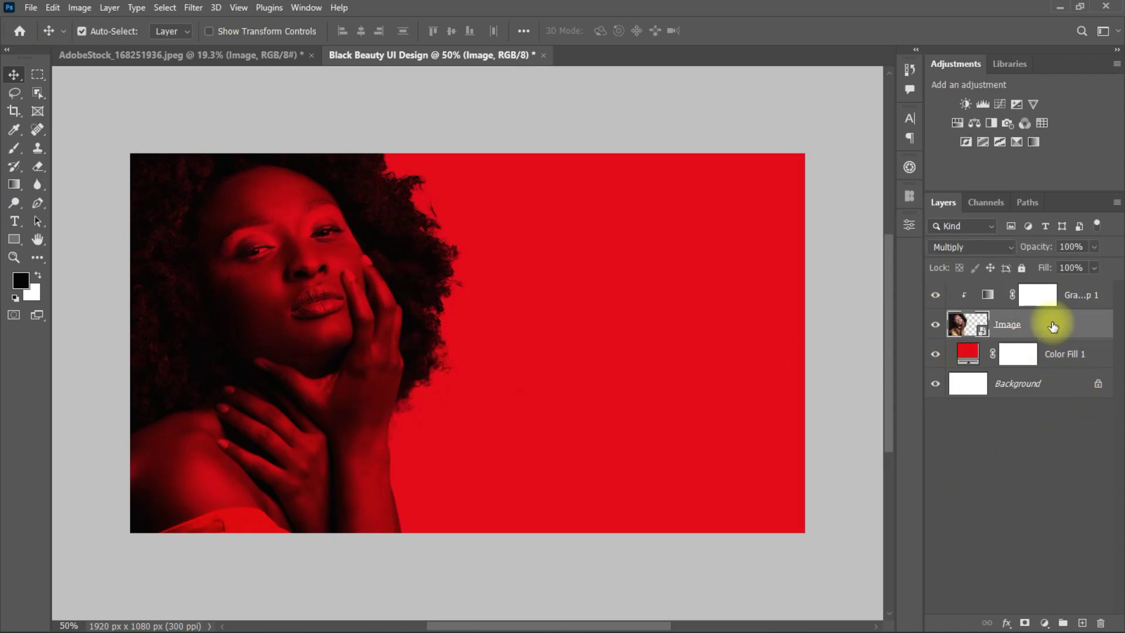
pyautogui.click(195, 8)
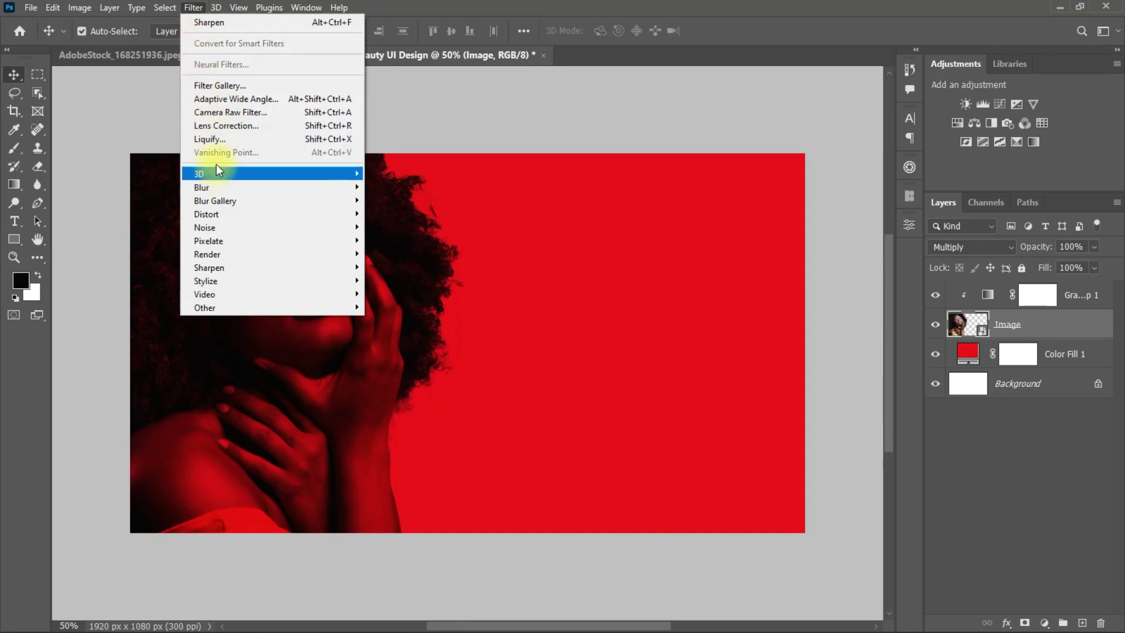
pyautogui.click(220, 112)
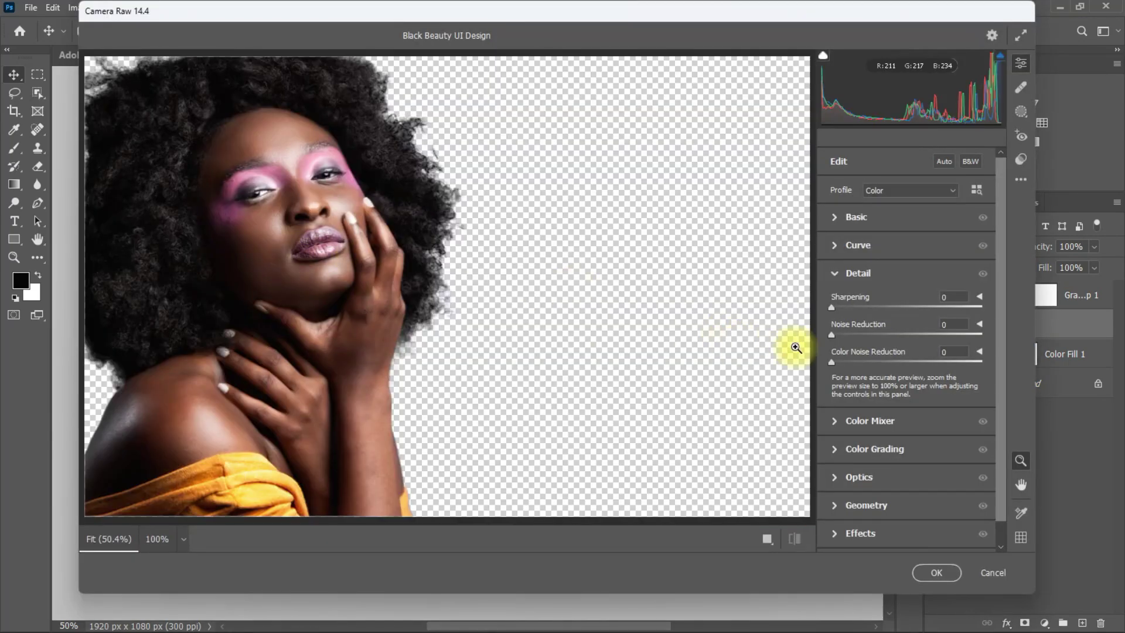
pyautogui.moveTo(832, 307); pyautogui.dragTo(857, 309)
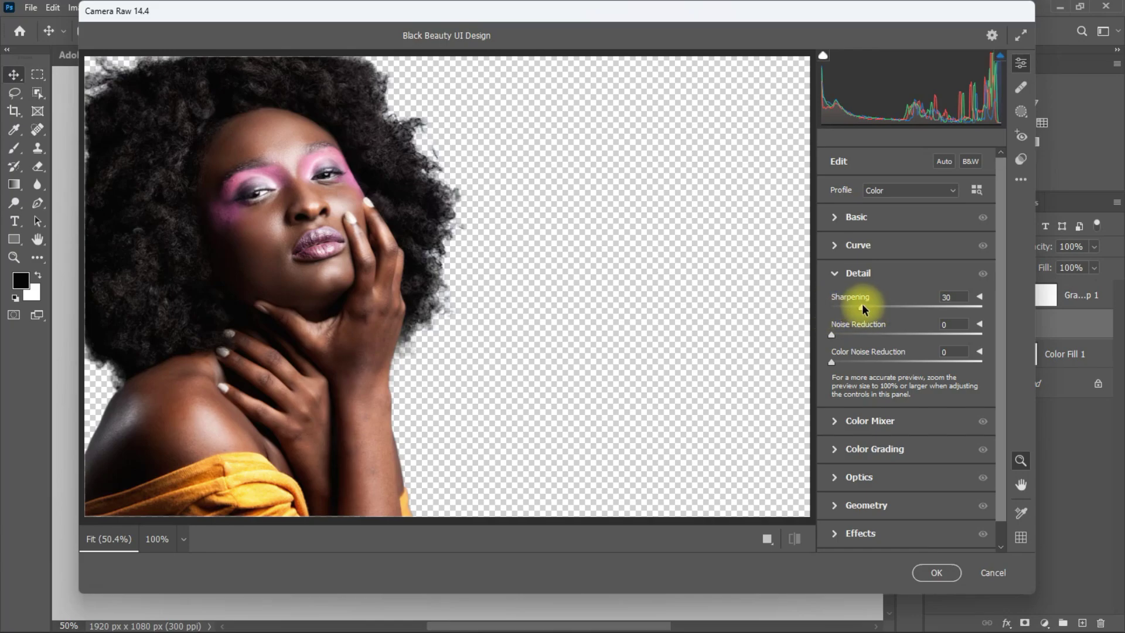
pyautogui.click(936, 574)
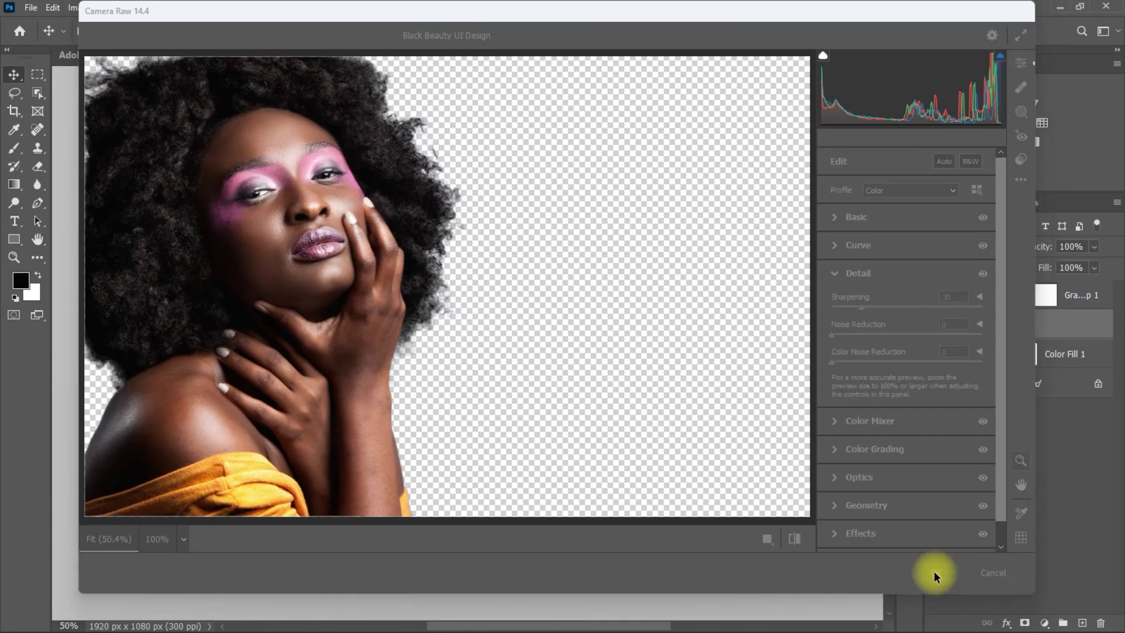
pyautogui.scroll(2, 273, 302)
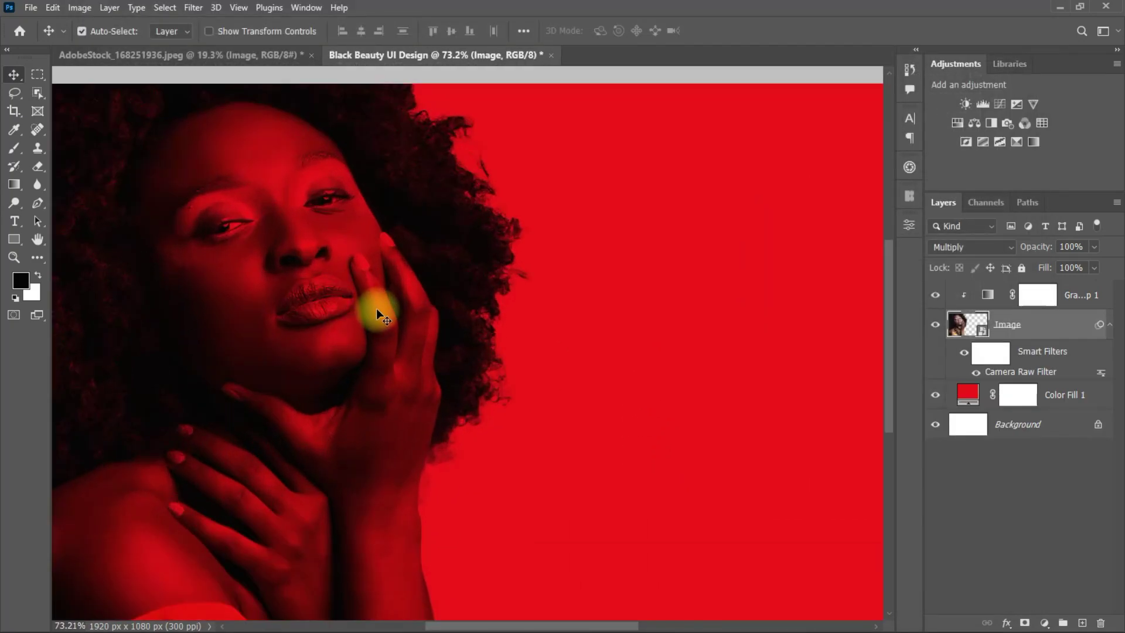
pyautogui.scroll(-2, 376, 308)
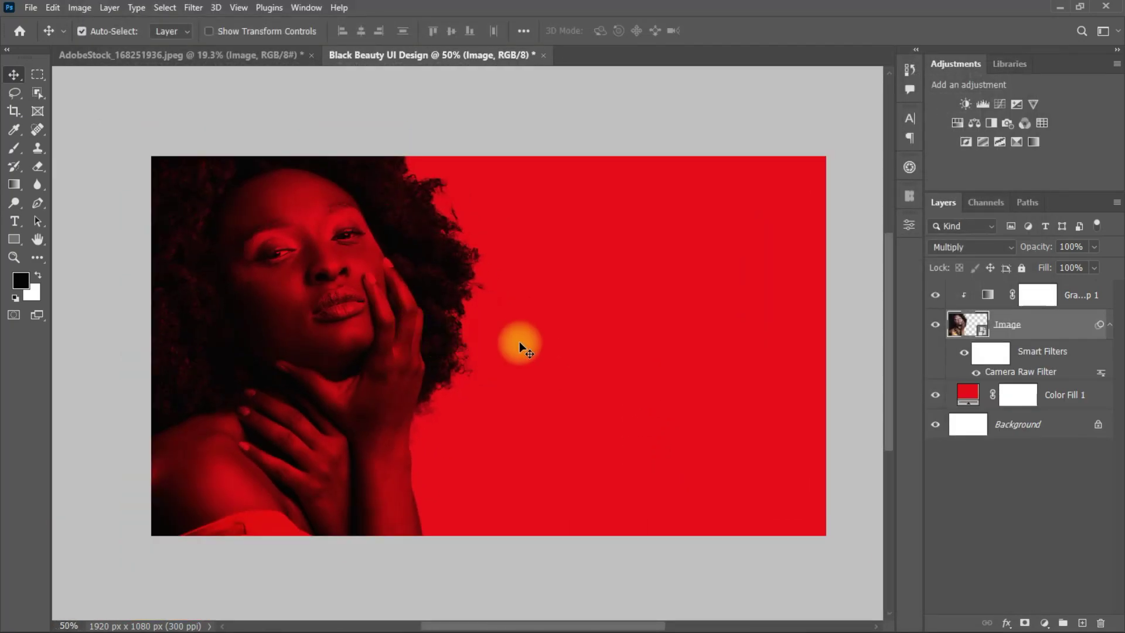
# Step: Add a horizontal text layer reading "BLOOK BEAUTY" in the empty red area beside the portrait
pyautogui.click(16, 226)
pyautogui.click(90, 218)
pyautogui.click(571, 332)
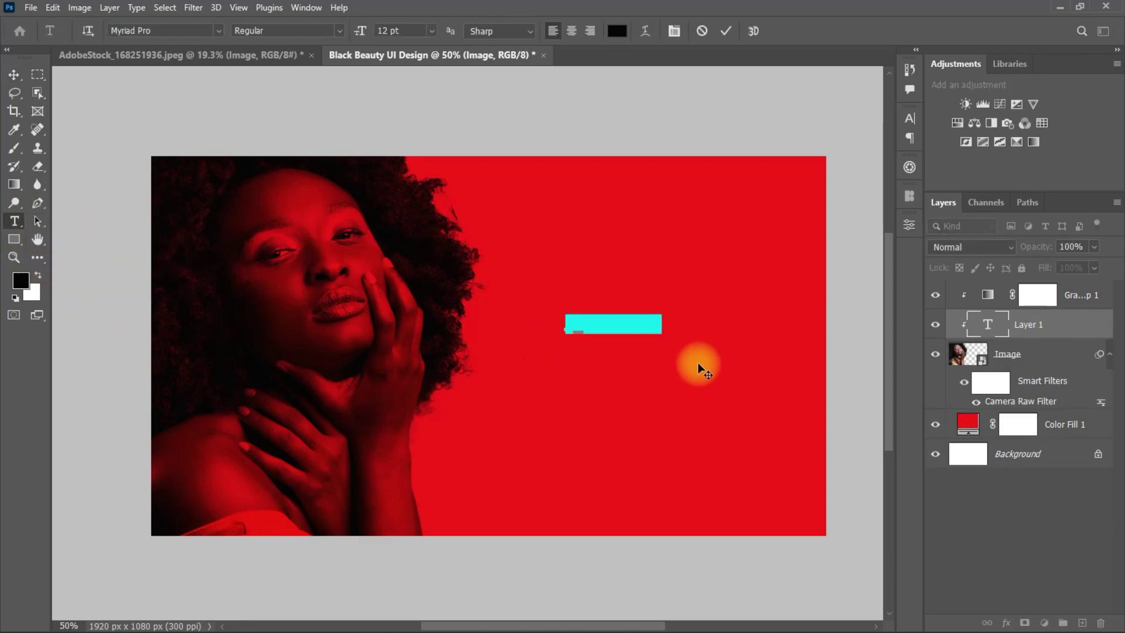
pyautogui.press('BackSpace')
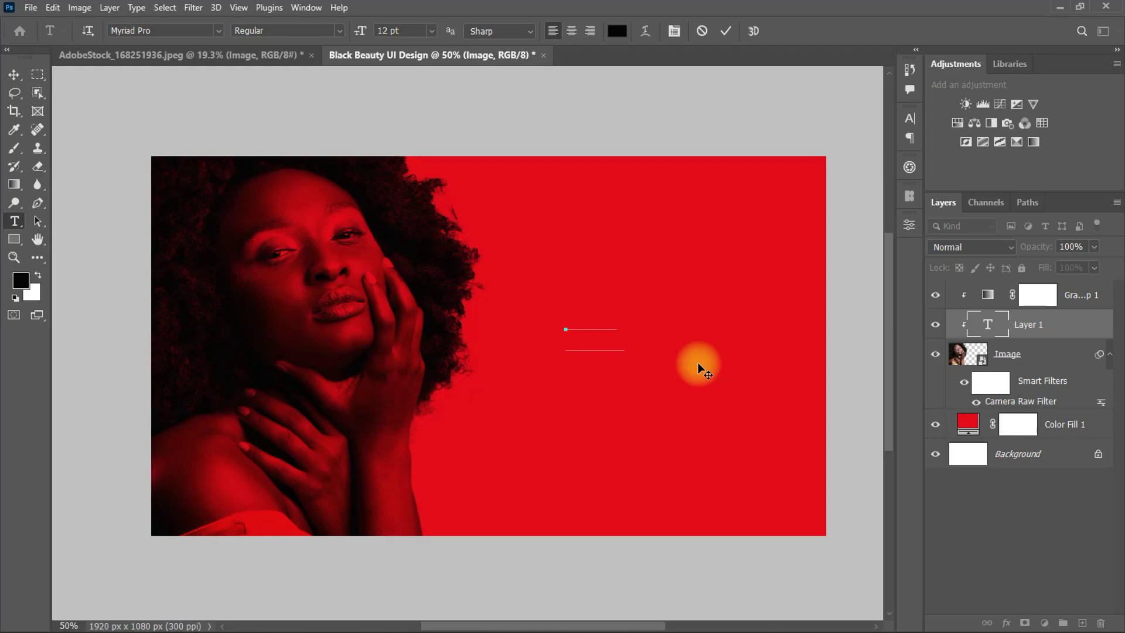
pyautogui.click(14, 75)
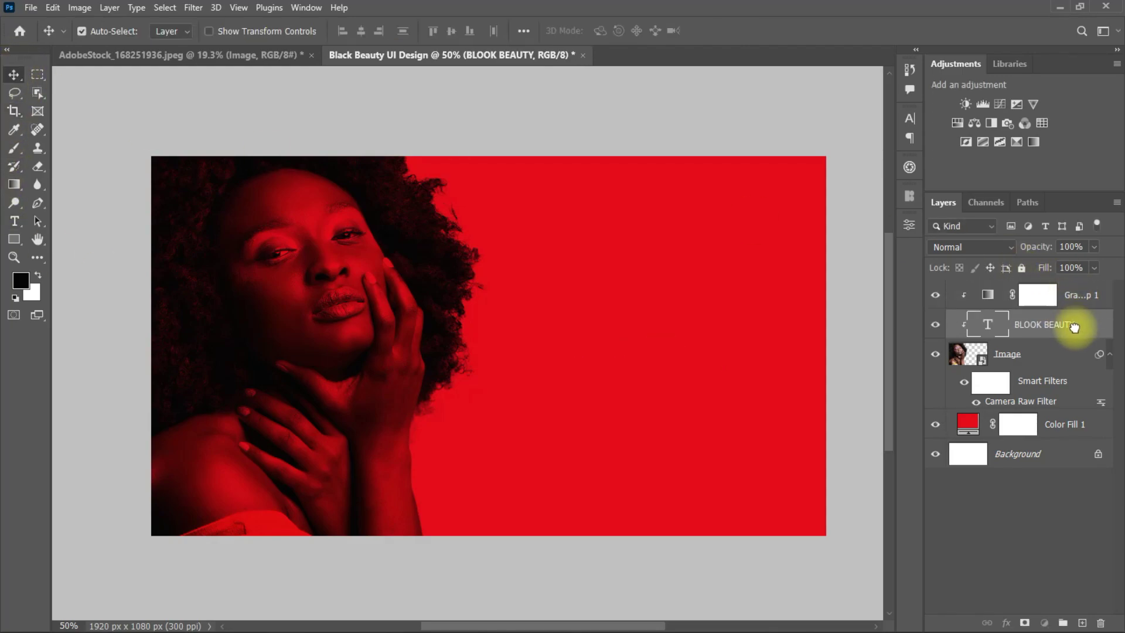
# Step: Move the BLOOK BEAUTY text layer above the Gradient Map adjustment and release it from the clipping group
pyautogui.moveTo(1083, 321); pyautogui.dragTo(1075, 281)
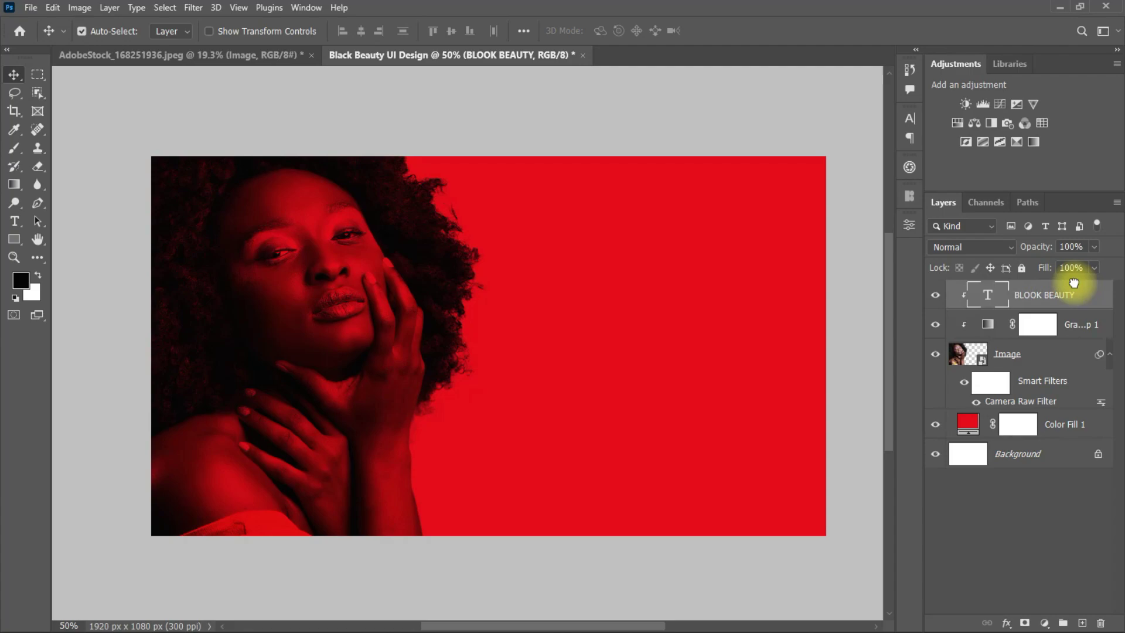
pyautogui.keyDown('alt'); pyautogui.click(1037, 310); pyautogui.keyUp('alt')
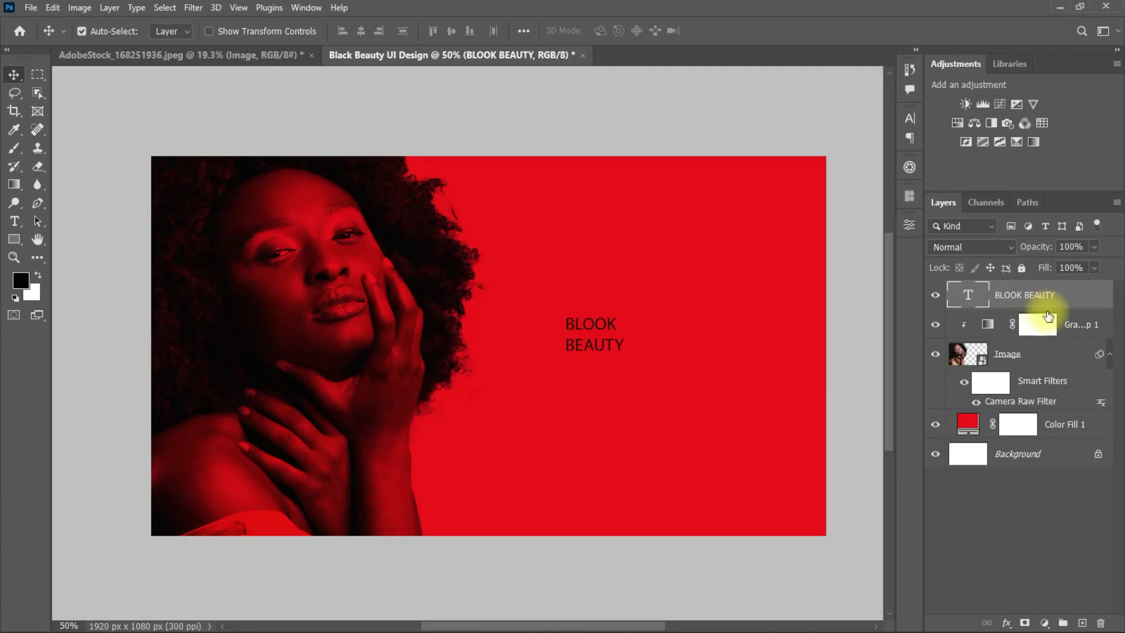
# Step: Set the title's font to Montserrat Bold and scale the text up to about 40.7 pt in the red area
pyautogui.click(910, 118)
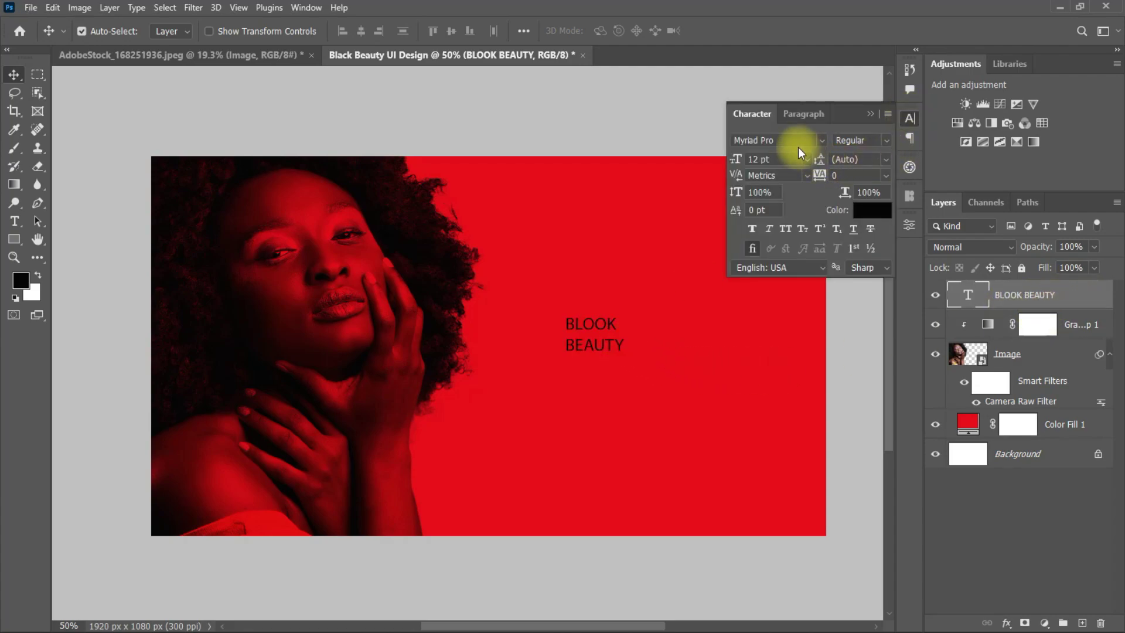
pyautogui.write('MONT')
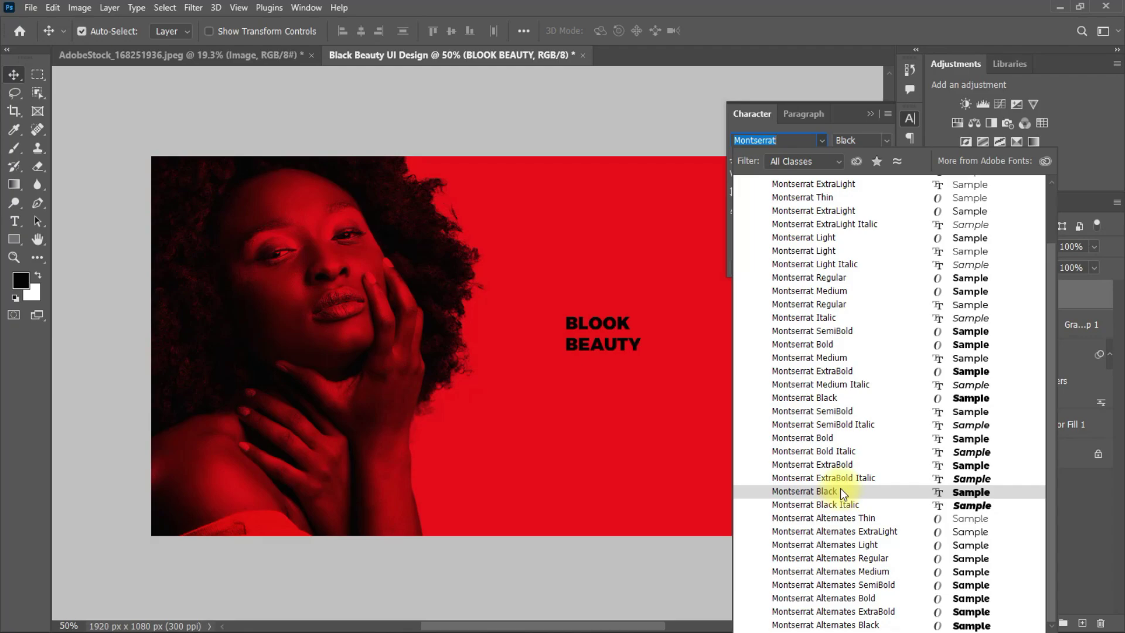
pyautogui.click(779, 438)
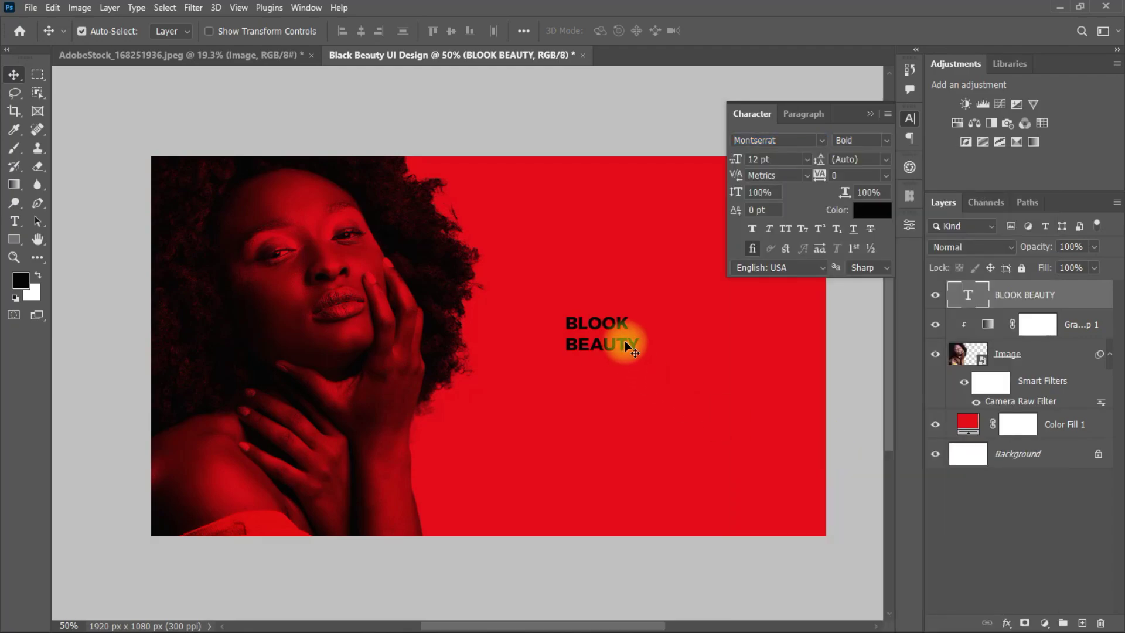
pyautogui.hotkey('ctrl', 't')
pyautogui.moveTo(639, 356); pyautogui.dragTo(767, 346)
pyautogui.click(789, 30)
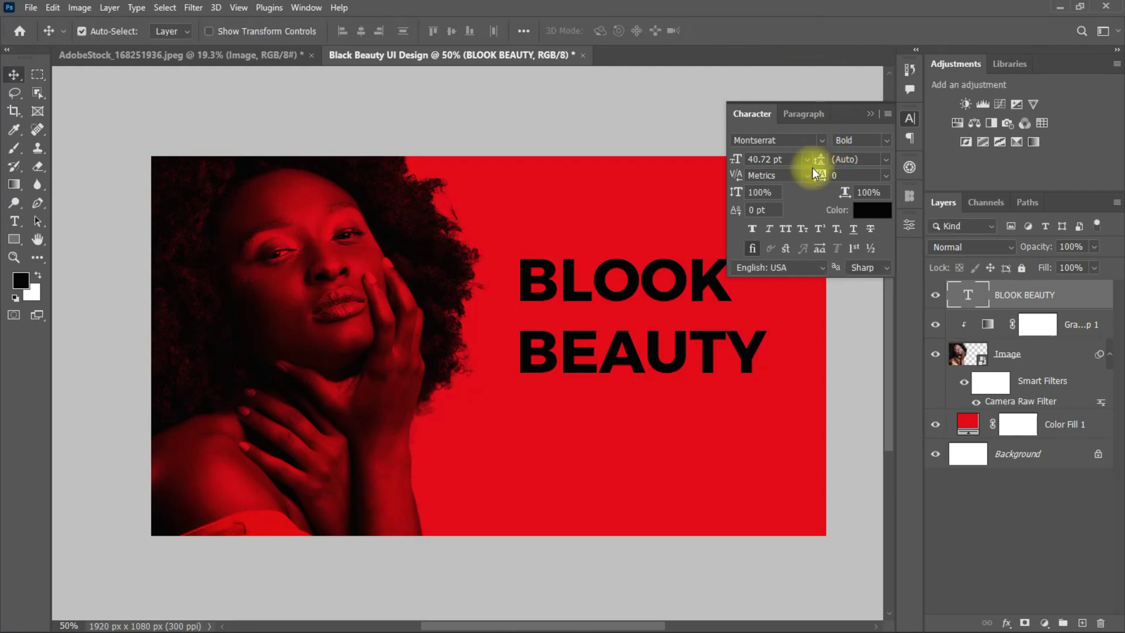
# Step: Tighten the title's leading to 32 pt and change its text color to white
pyautogui.click(884, 159)
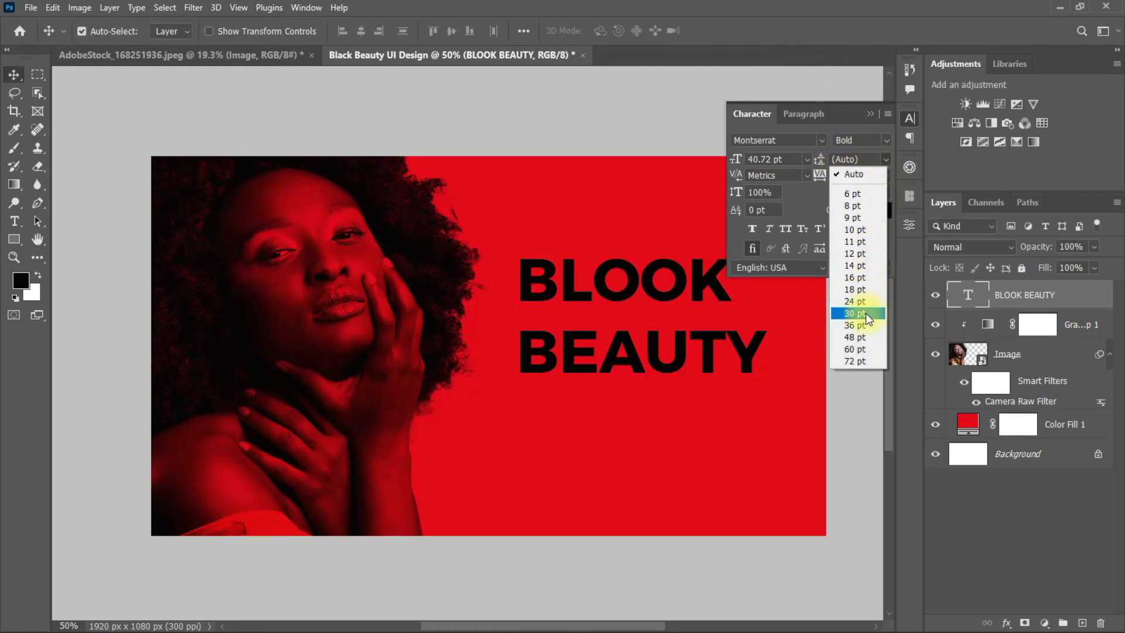
pyautogui.click(856, 326)
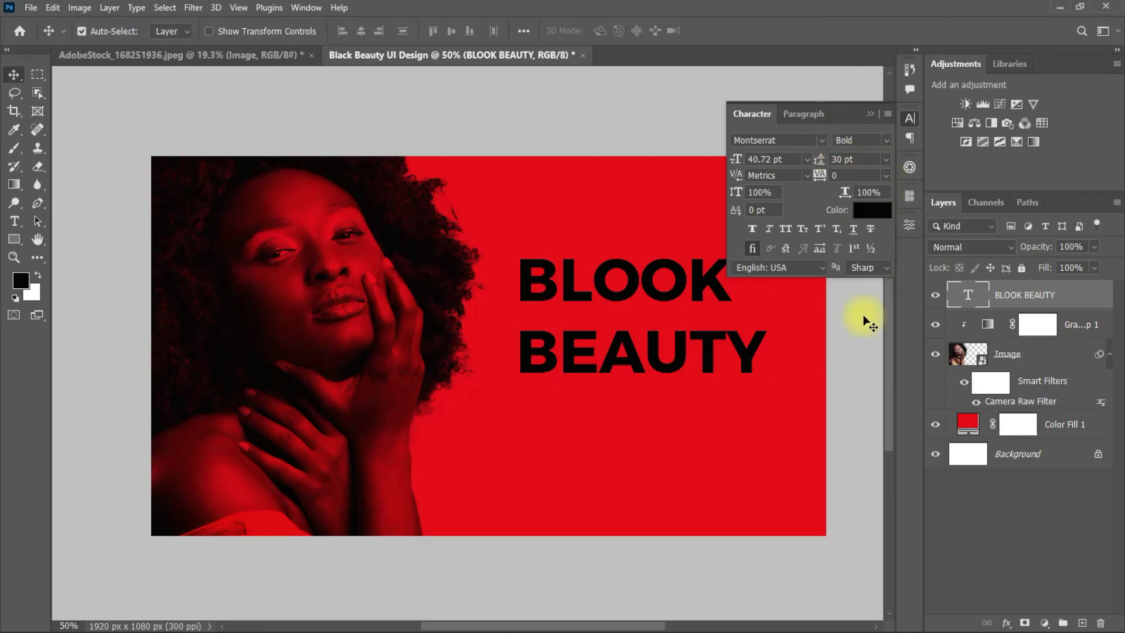
pyautogui.scroll(-5, 865, 159)
pyautogui.scroll(1, 865, 159)
pyautogui.click(872, 210)
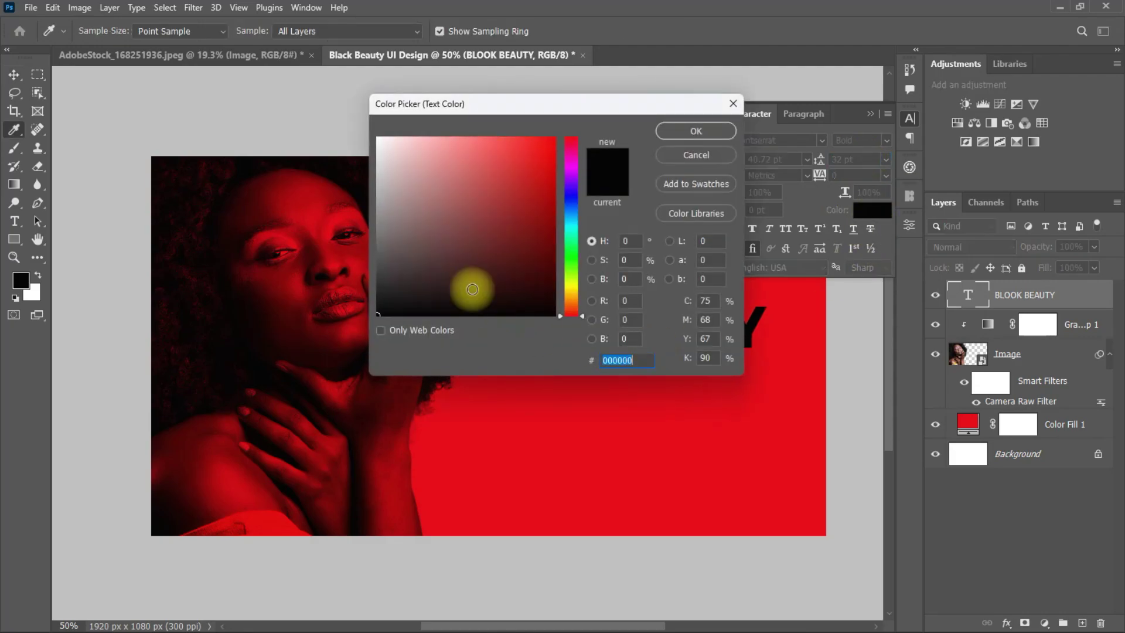
pyautogui.moveTo(470, 284); pyautogui.dragTo(347, 91)
pyautogui.click(696, 130)
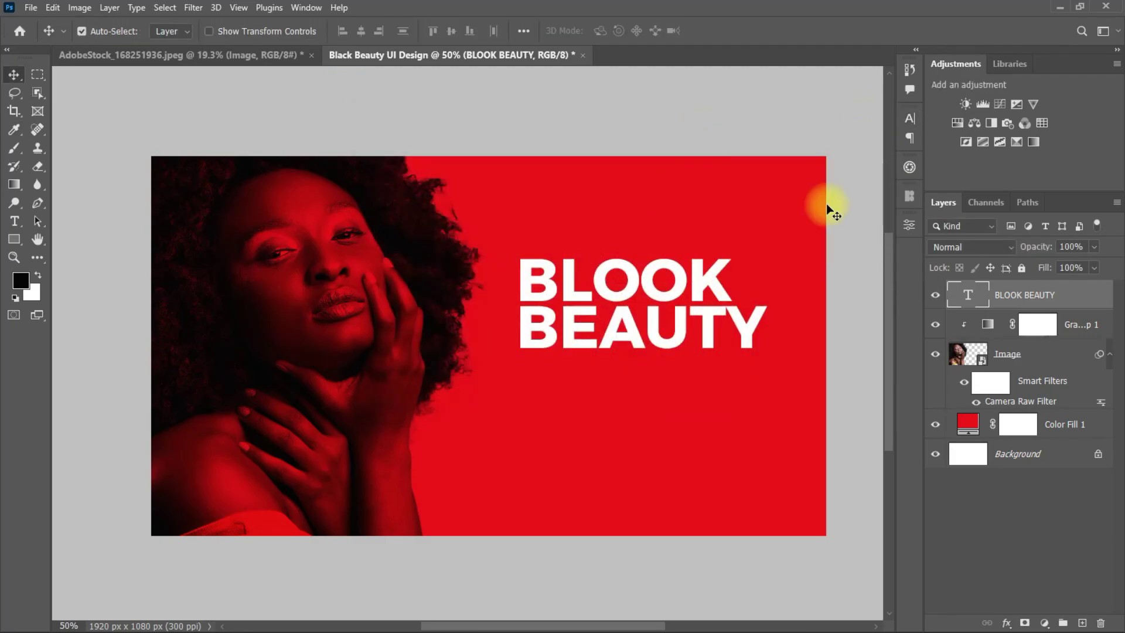
# Step: Correct the title's first word so that the text reads "BLACK BEAUTY"
pyautogui.doubleClick(666, 282)
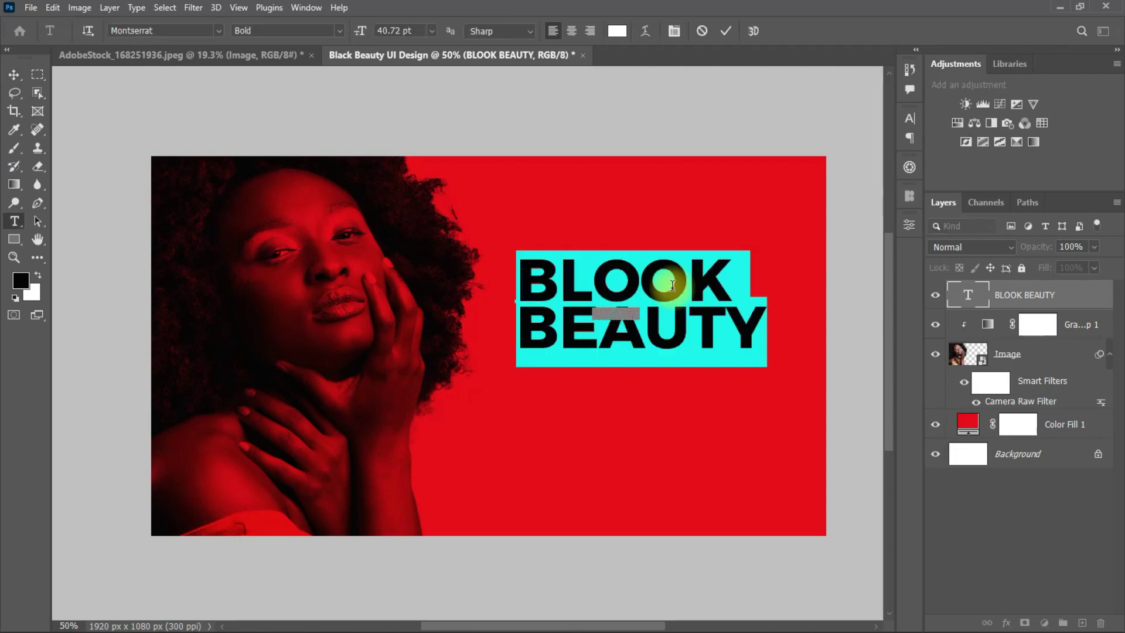
pyautogui.click(649, 284)
pyautogui.press('BackSpace')
pyautogui.write('A')
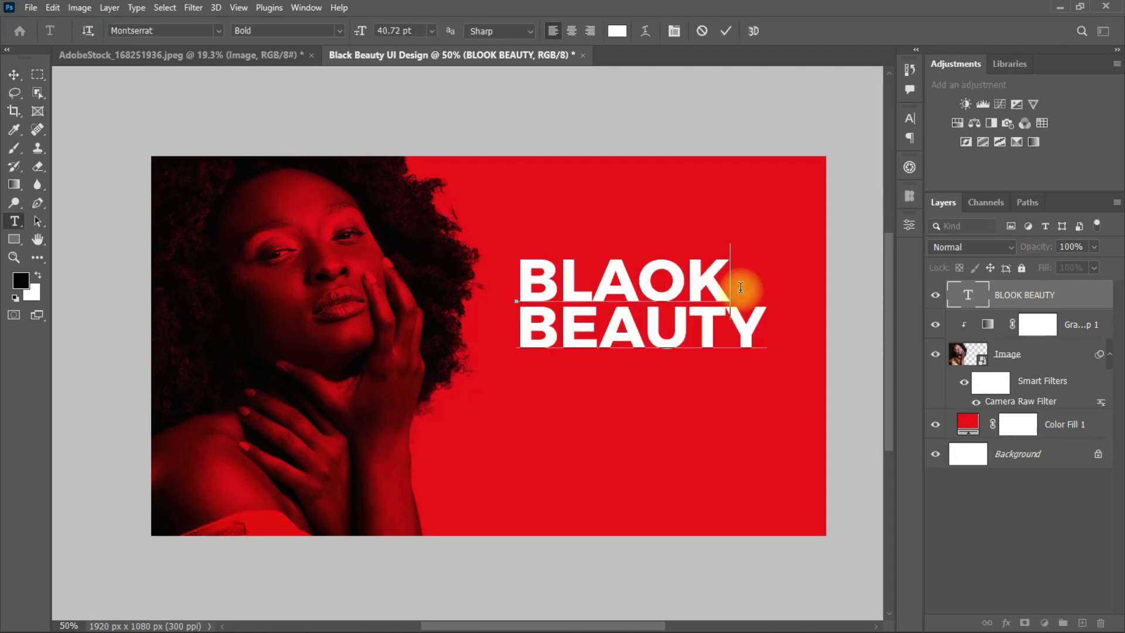
pyautogui.press('BackSpace')
pyautogui.write('C')
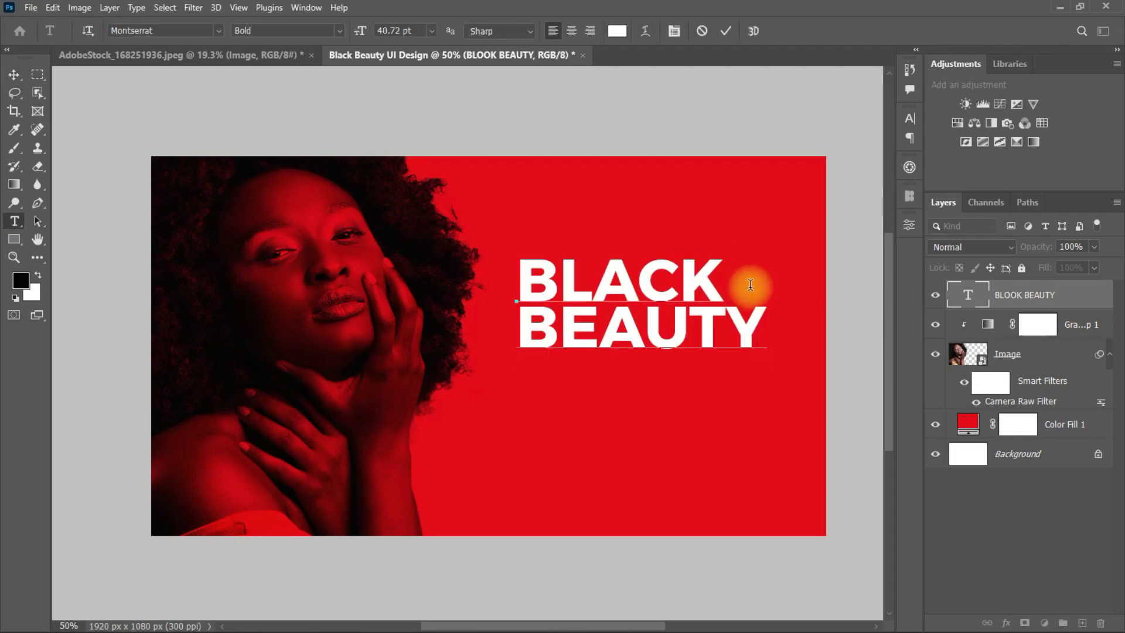
pyautogui.click(726, 31)
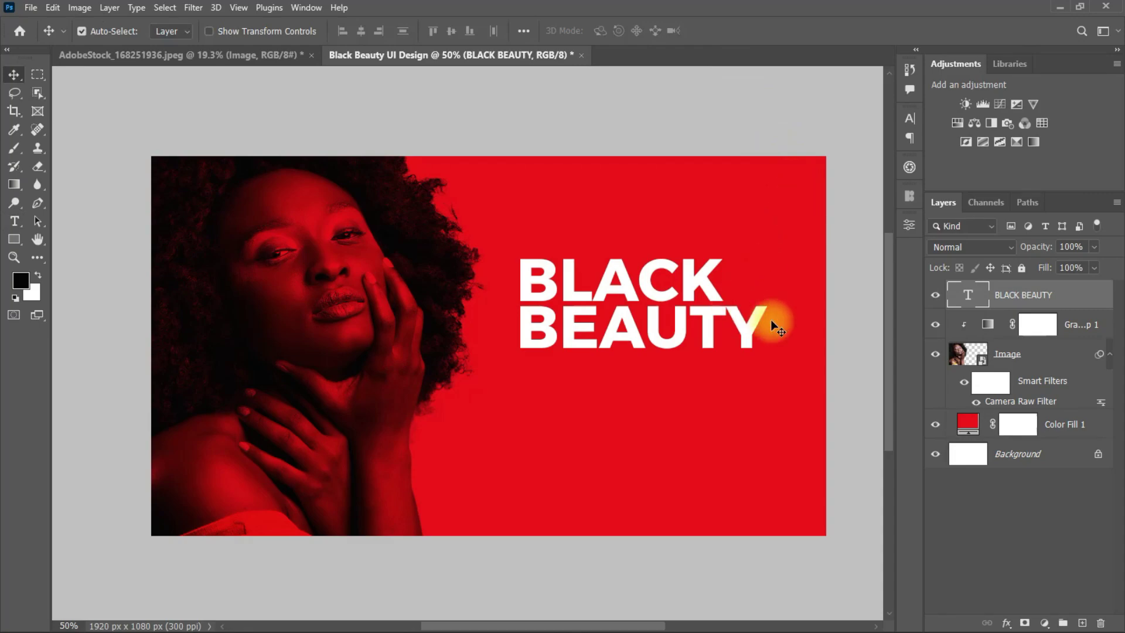
# Step: Duplicate the title layer and scale the lower BLACK BEAUTY layer to about 300% so it spans beyond the canvas width
pyautogui.press('ctrl')
pyautogui.hotkey('ctrl', 'j')
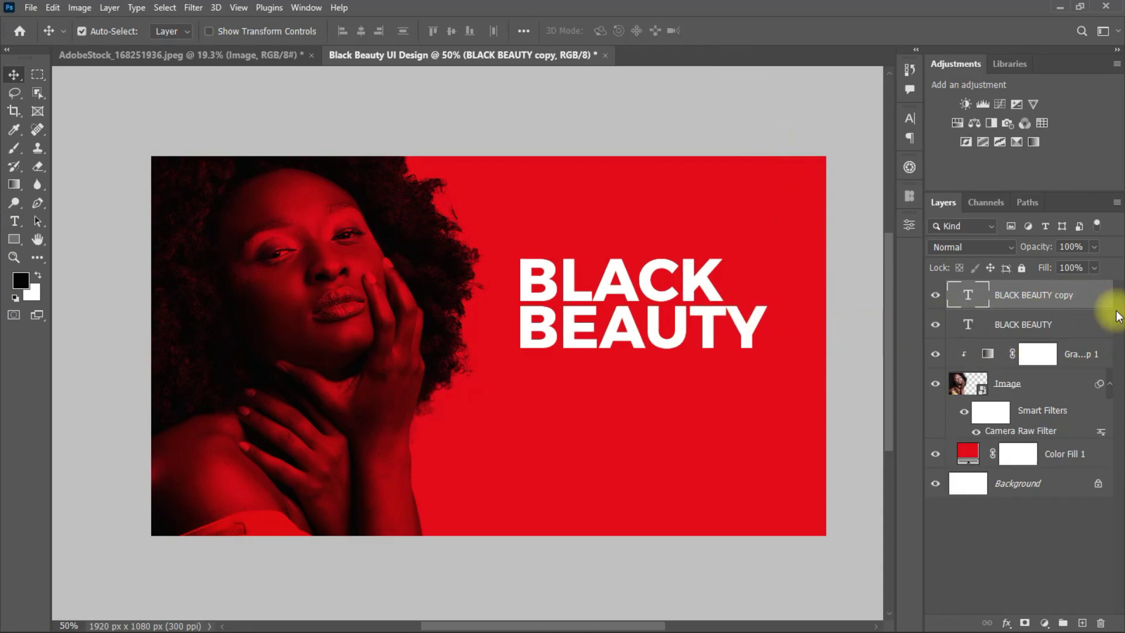
pyautogui.click(1067, 328)
pyautogui.hotkey('ctrl', 't')
pyautogui.moveTo(516, 308); pyautogui.dragTo(157, 308)
pyautogui.moveTo(766, 449); pyautogui.dragTo(853, 489)
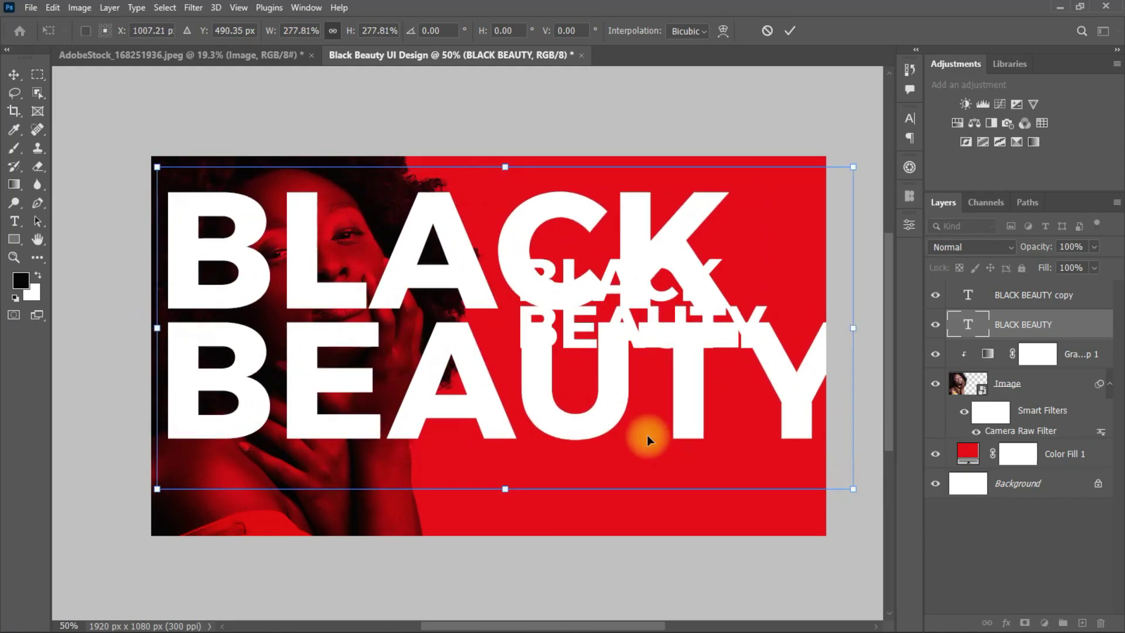
pyautogui.moveTo(606, 412); pyautogui.dragTo(611, 444)
pyautogui.moveTo(162, 361); pyautogui.dragTo(106, 361)
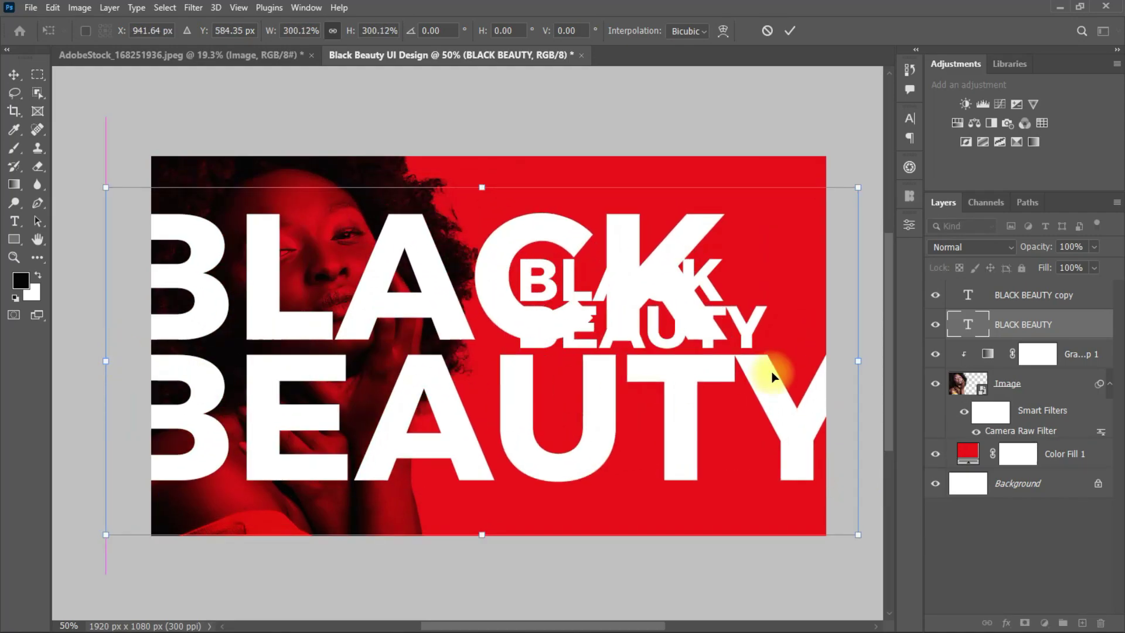
pyautogui.click(790, 31)
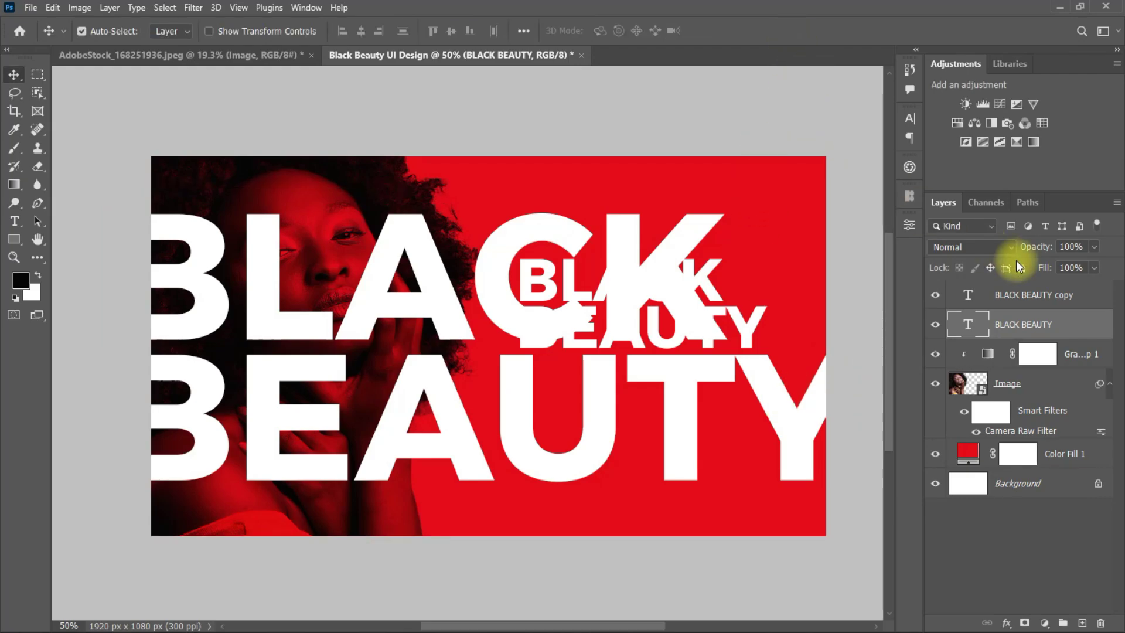
# Step: Set the enlarged title's font weight to Black and move its layer below the Image layer
pyautogui.click(910, 120)
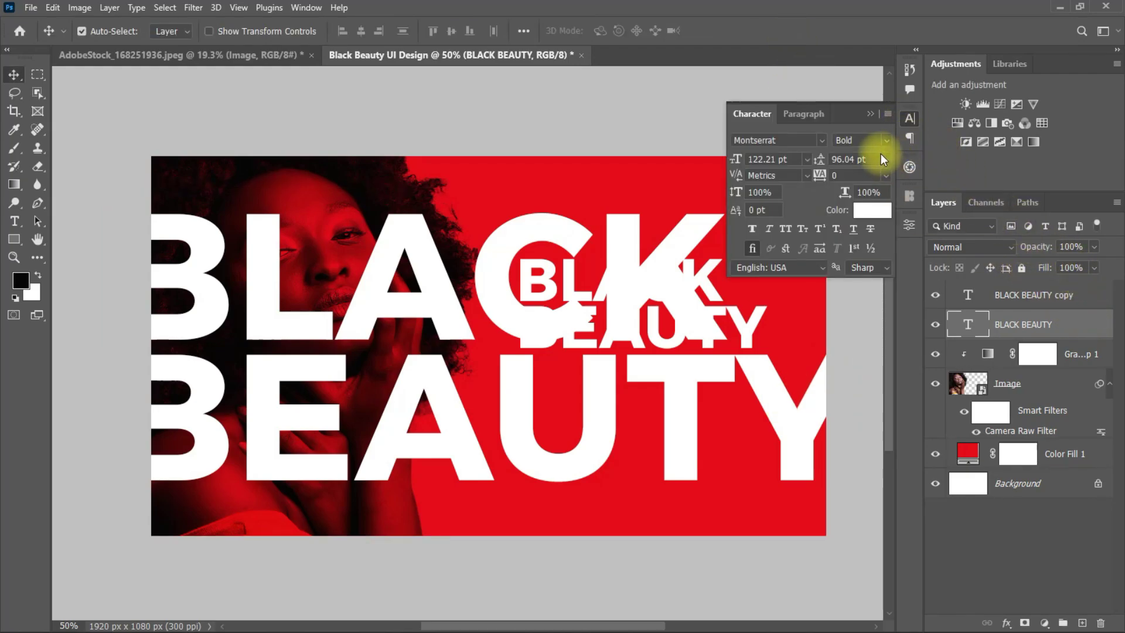
pyautogui.click(882, 141)
pyautogui.click(882, 515)
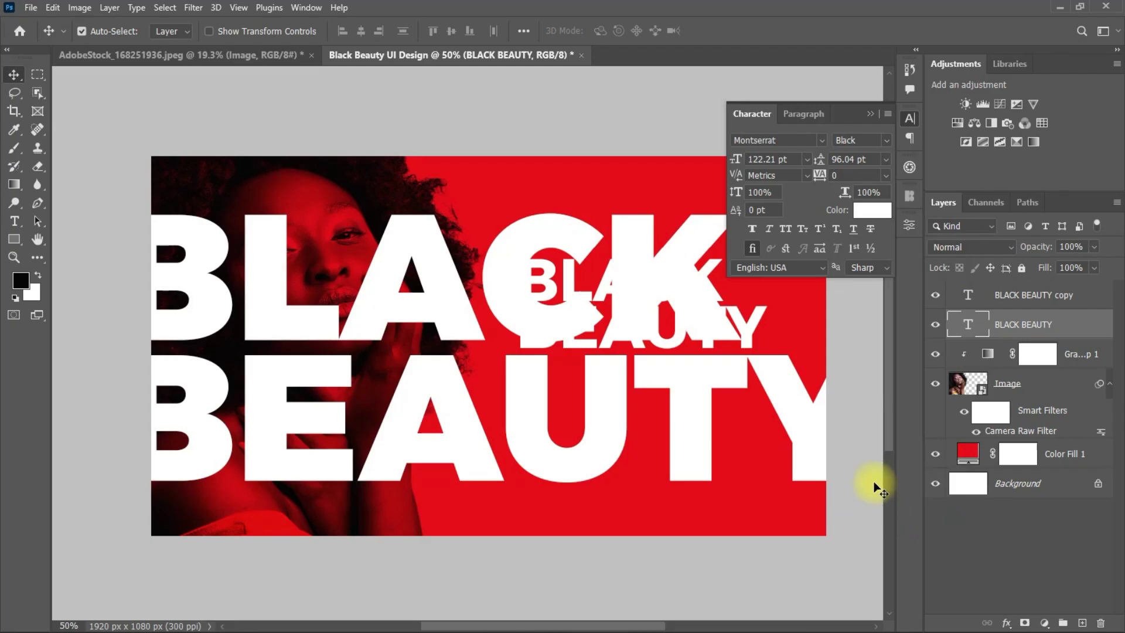
pyautogui.click(870, 115)
pyautogui.moveTo(1075, 326); pyautogui.dragTo(1052, 442)
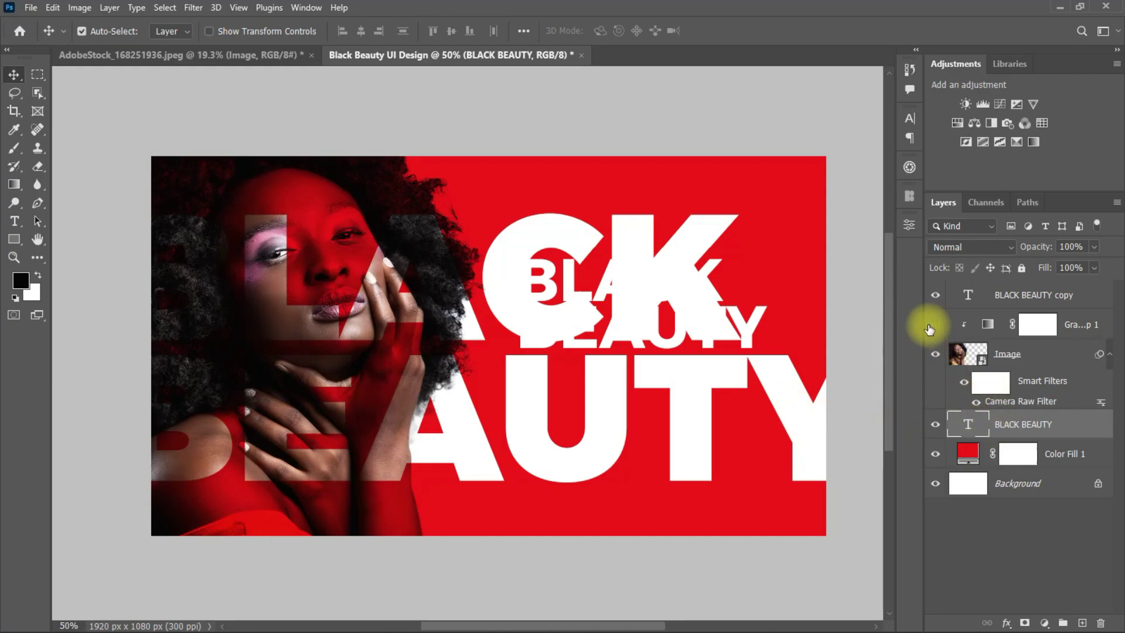
# Step: Make the fill of the large BLACK BEAUTY text fully transparent and add a Stroke effect to it
pyautogui.doubleClick(1085, 428)
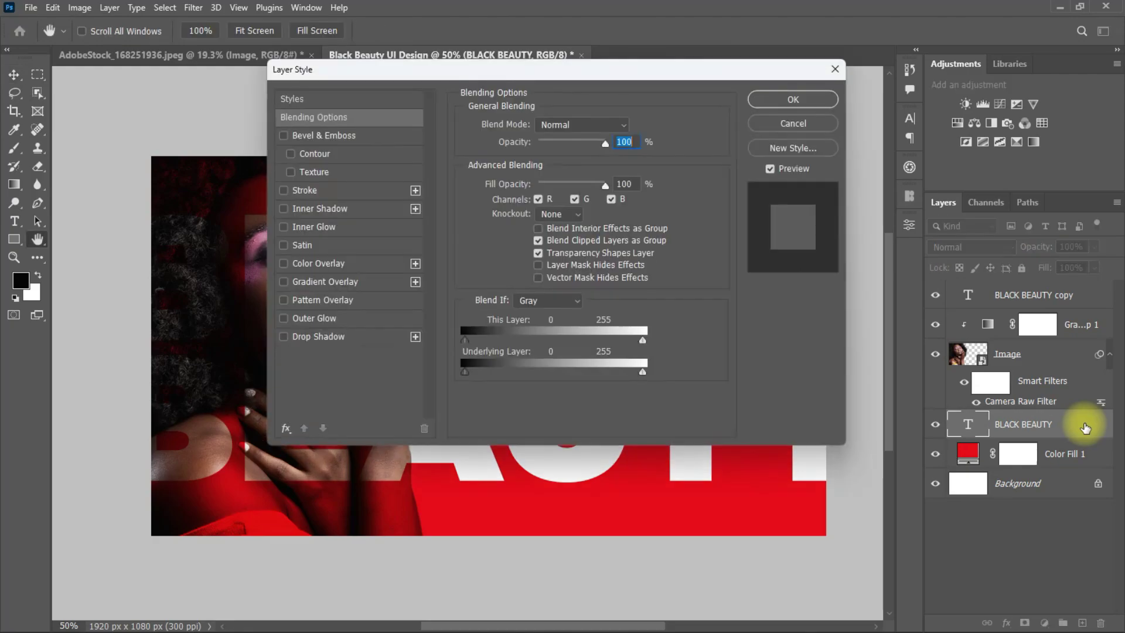
pyautogui.moveTo(621, 66); pyautogui.dragTo(782, 143)
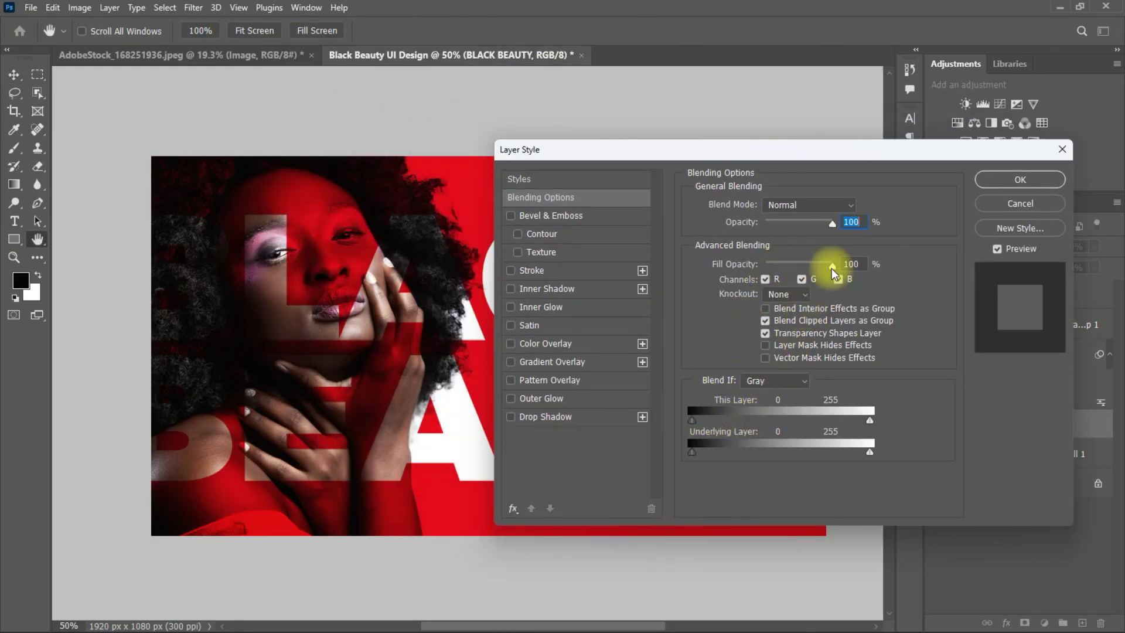
pyautogui.moveTo(832, 265); pyautogui.dragTo(743, 266)
pyautogui.click(541, 272)
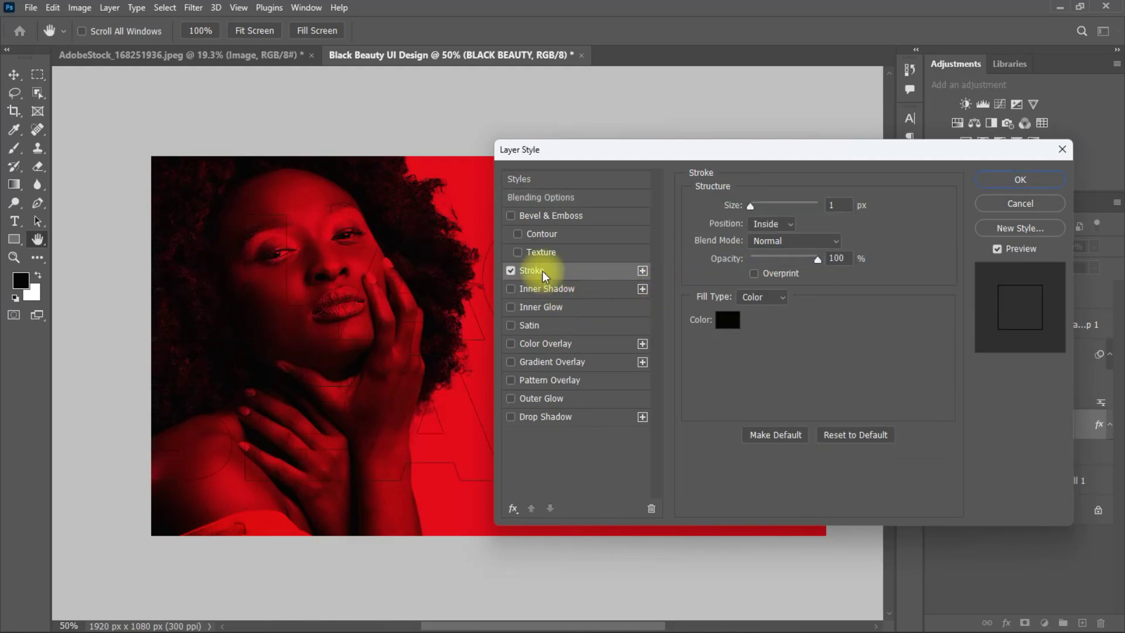
pyautogui.moveTo(718, 154); pyautogui.dragTo(802, 171)
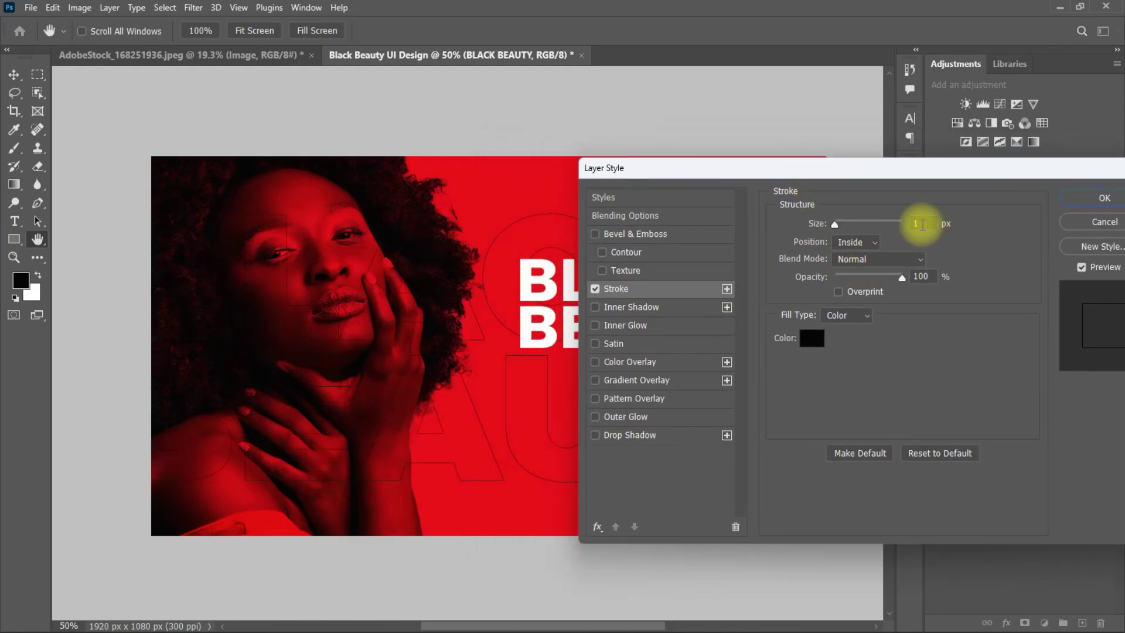
# Step: Set the large text's stroke color to white (ffffff) and its size to 3 px, and apply the layer style
pyautogui.click(812, 338)
pyautogui.write('ffffff')
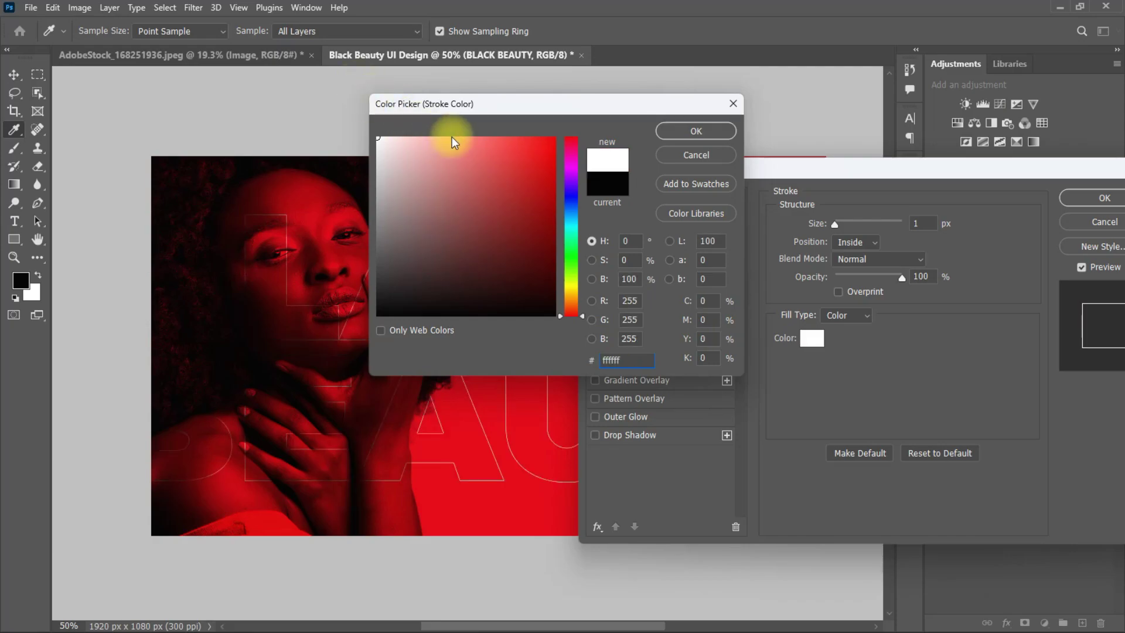
pyautogui.click(692, 130)
pyautogui.doubleClick(923, 223)
pyautogui.write('2')
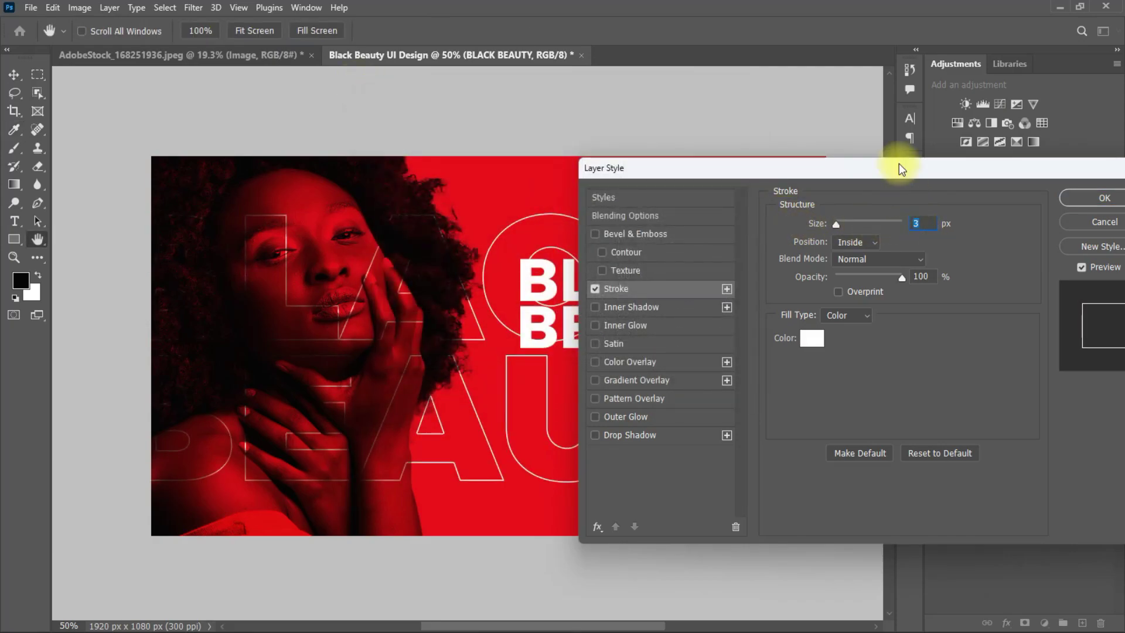
pyautogui.press('Return')
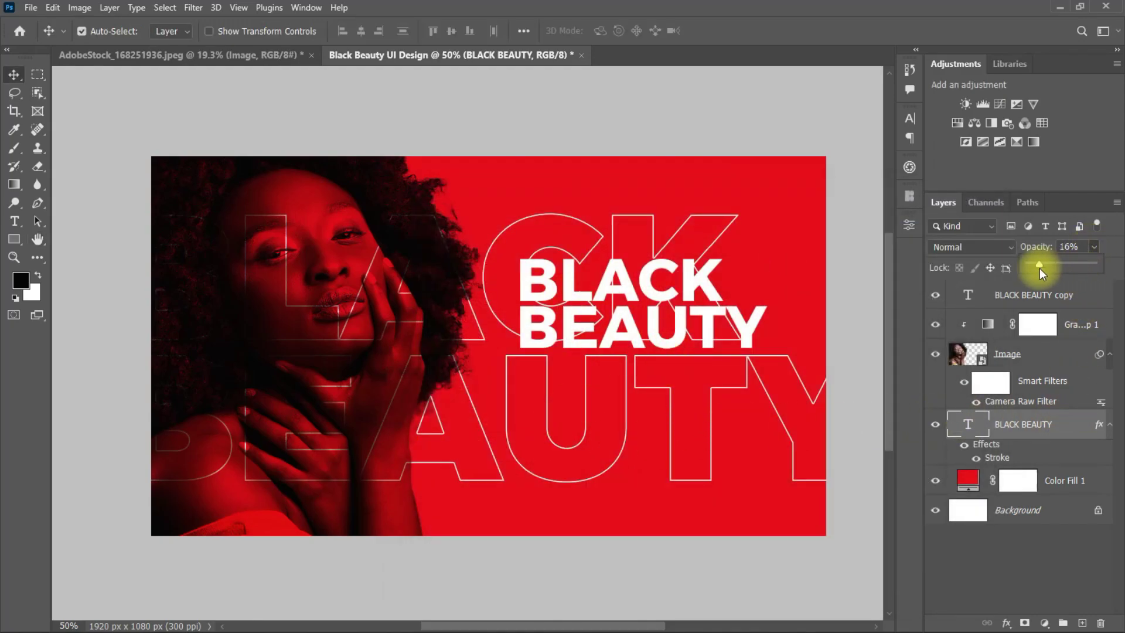
# Step: Lower the opacity of the outlined BLACK BEAUTY layer to 27% and deselect it
pyautogui.moveTo(1040, 269); pyautogui.dragTo(1041, 269)
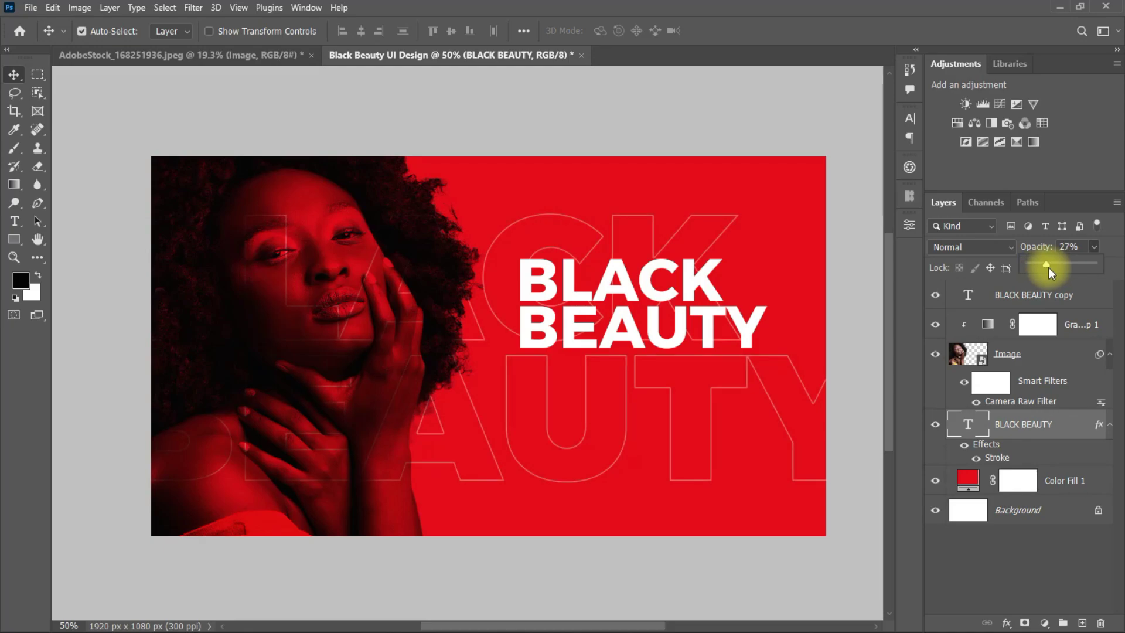
pyautogui.click(850, 536)
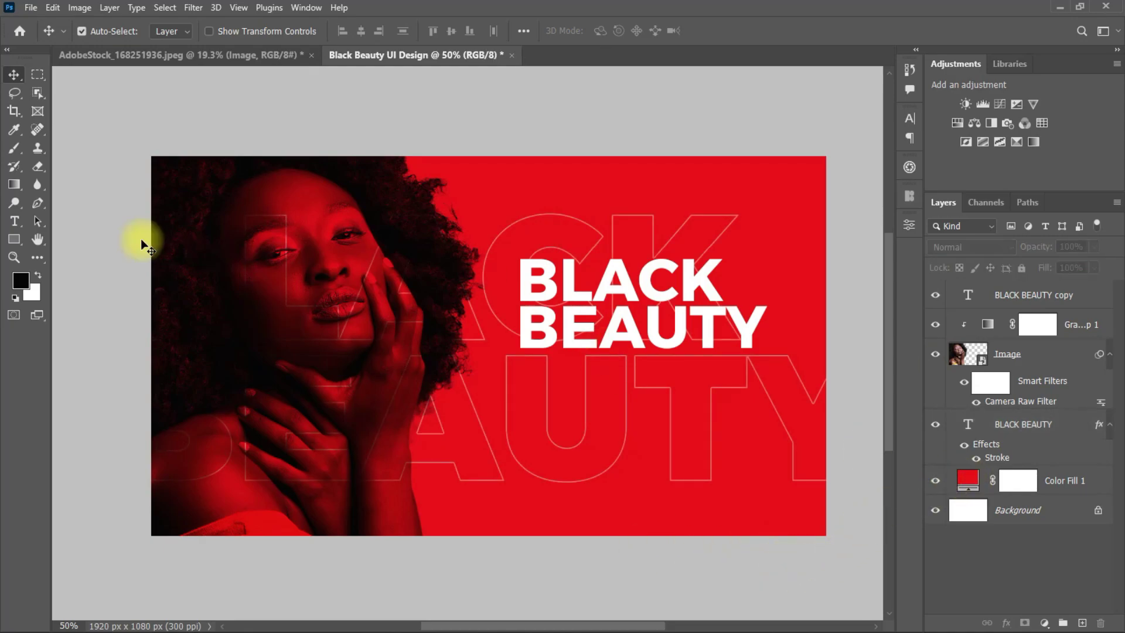
# Step: Create a 230 × 45 px rectangle shape with square corners just above the small BLACK BEAUTY title
pyautogui.click(14, 239)
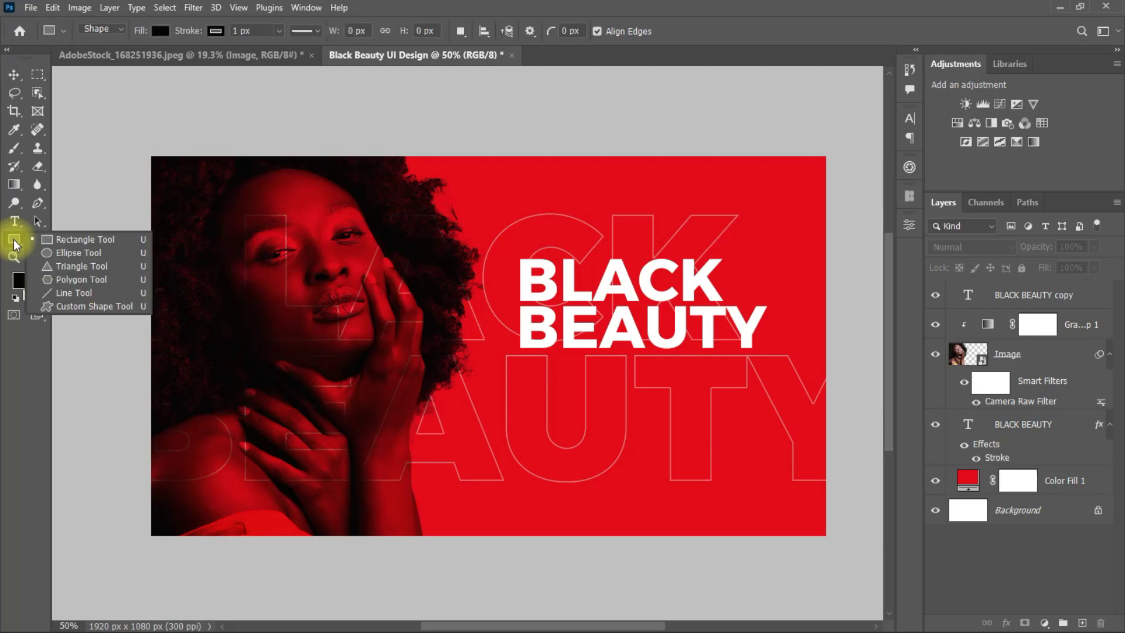
pyautogui.click(76, 240)
pyautogui.click(560, 226)
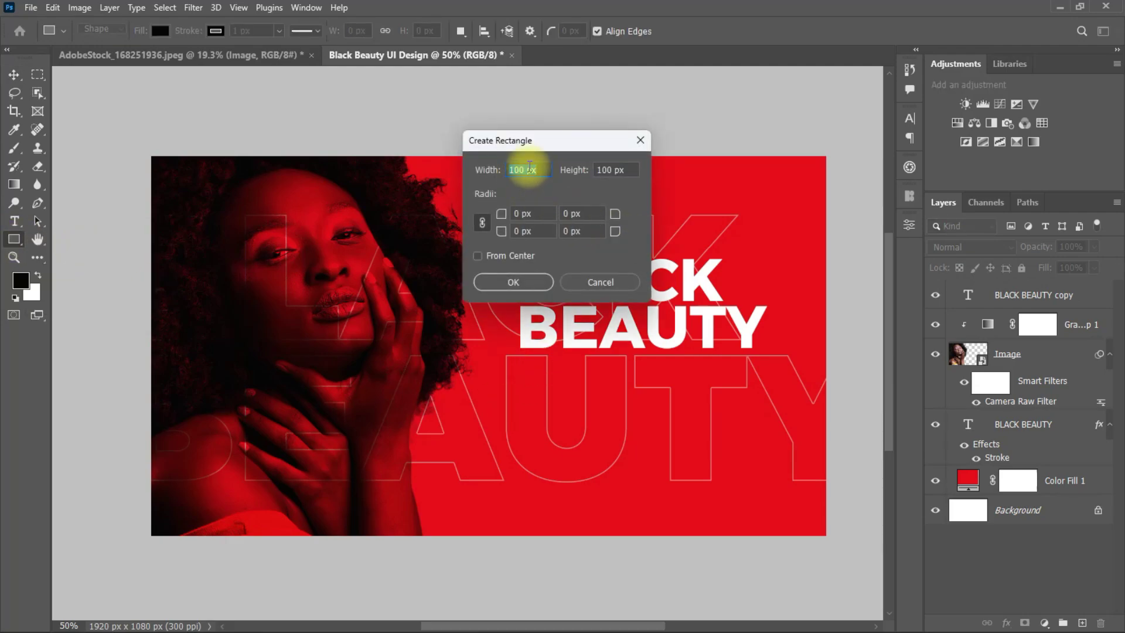
pyautogui.moveTo(522, 169); pyautogui.dragTo(502, 169)
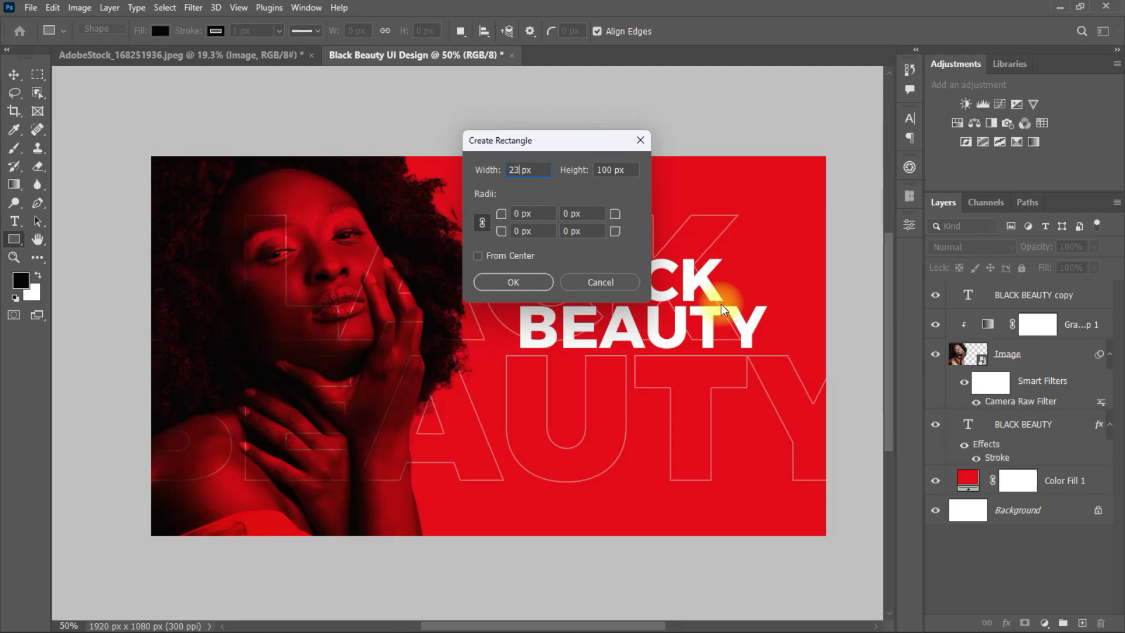
pyautogui.write('0')
pyautogui.doubleClick(595, 170)
pyautogui.write('45')
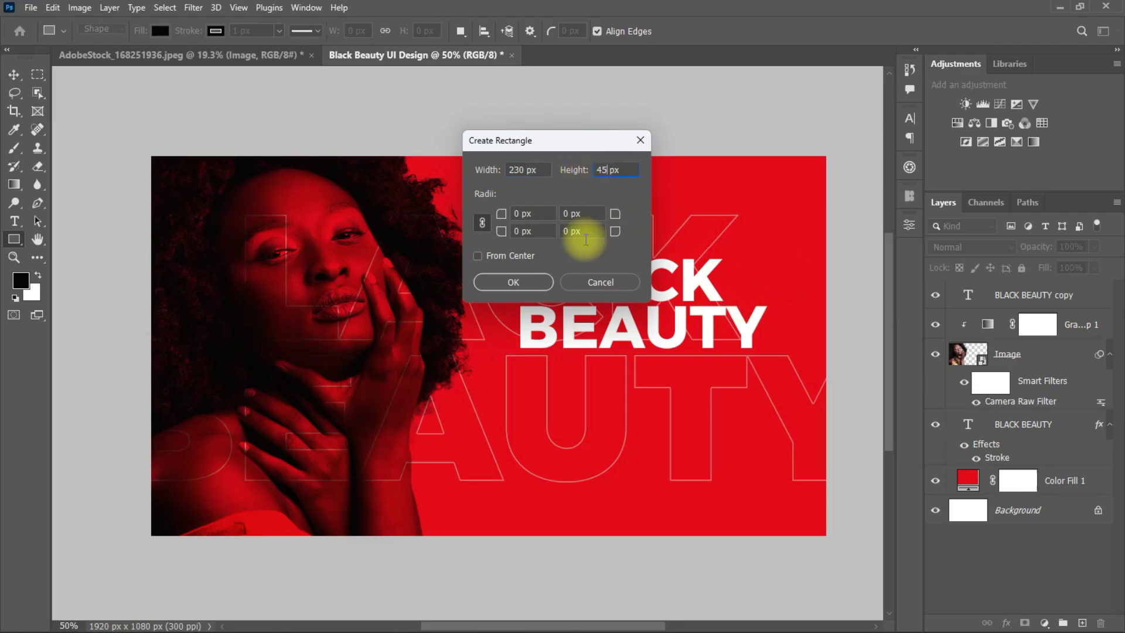
pyautogui.click(520, 286)
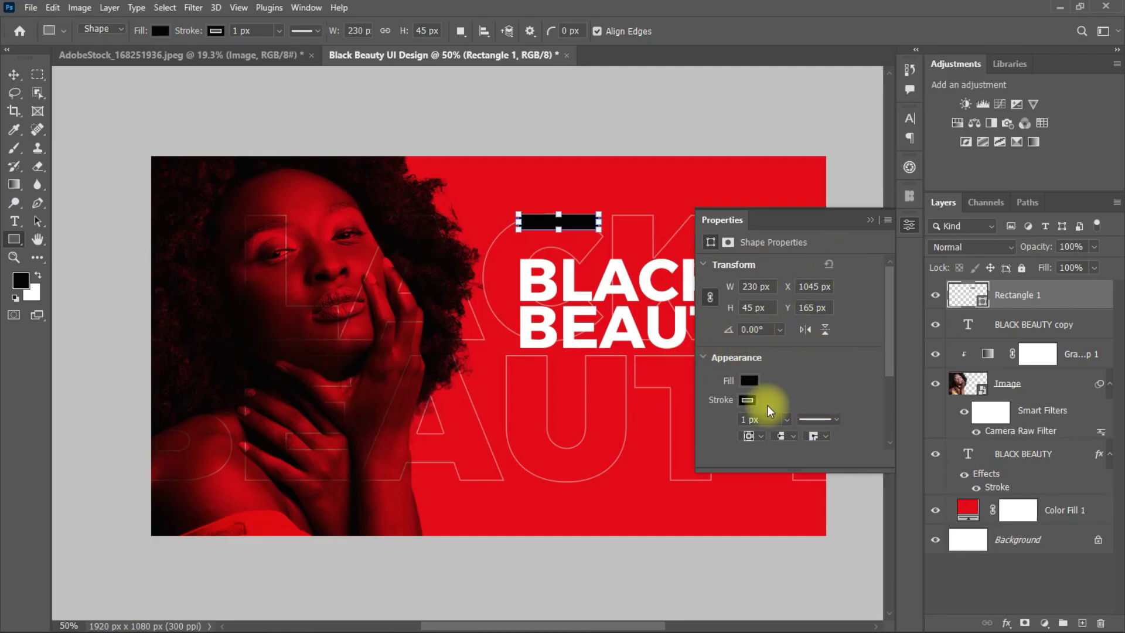
# Step: Remove the stroke from the black rectangle and round all four of its corners to 22.5 px
pyautogui.click(750, 381)
pyautogui.click(714, 399)
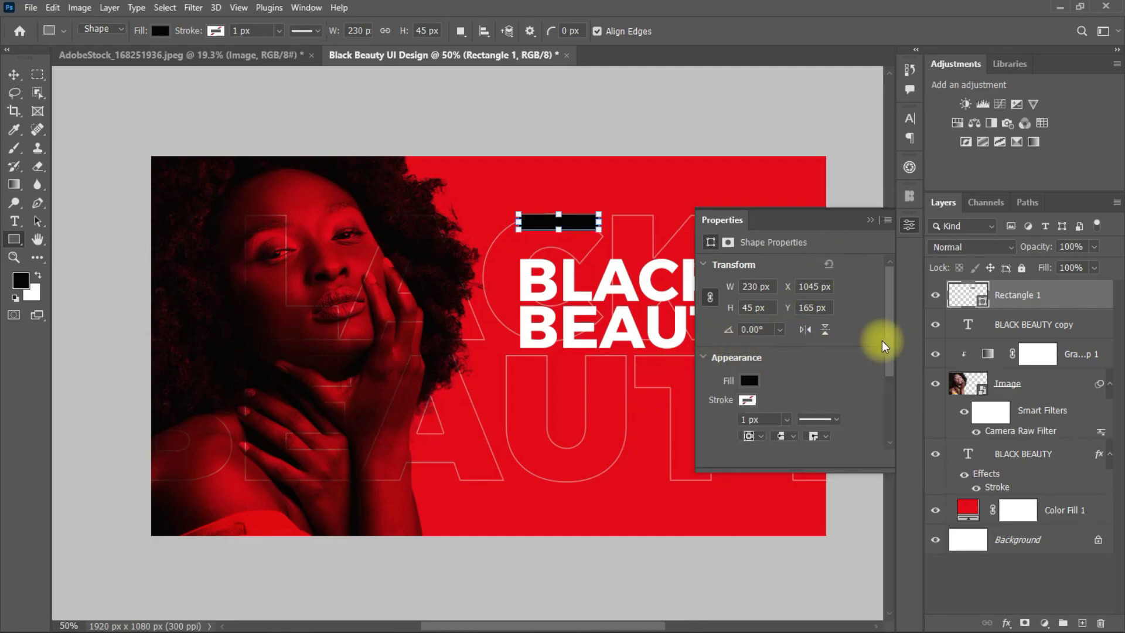
pyautogui.scroll(-3, 882, 340)
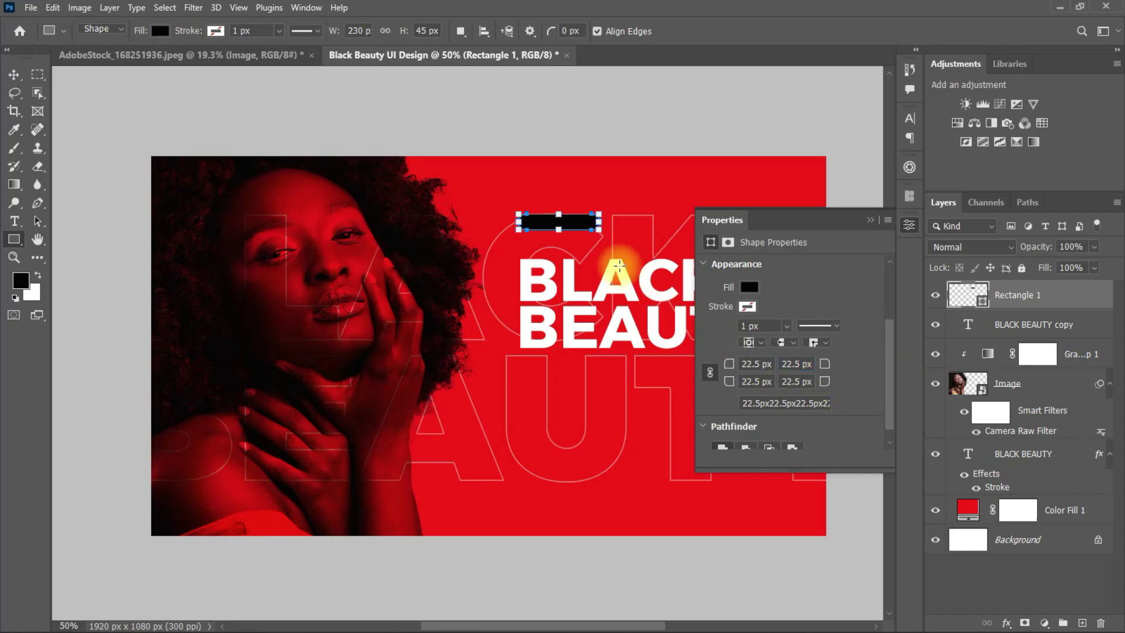
# Step: Move the rounded rectangle to the canvas's upper-right corner area, above and beyond the end of the small BLACK BEAUTY title
pyautogui.click(14, 74)
pyautogui.click(870, 220)
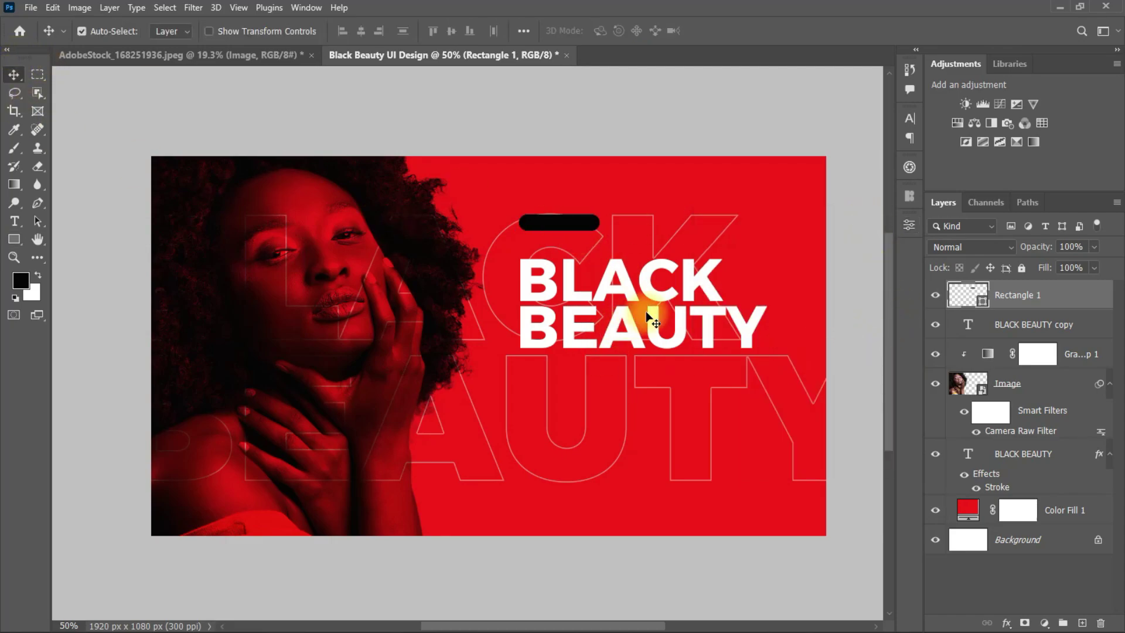
pyautogui.moveTo(567, 224); pyautogui.dragTo(774, 197)
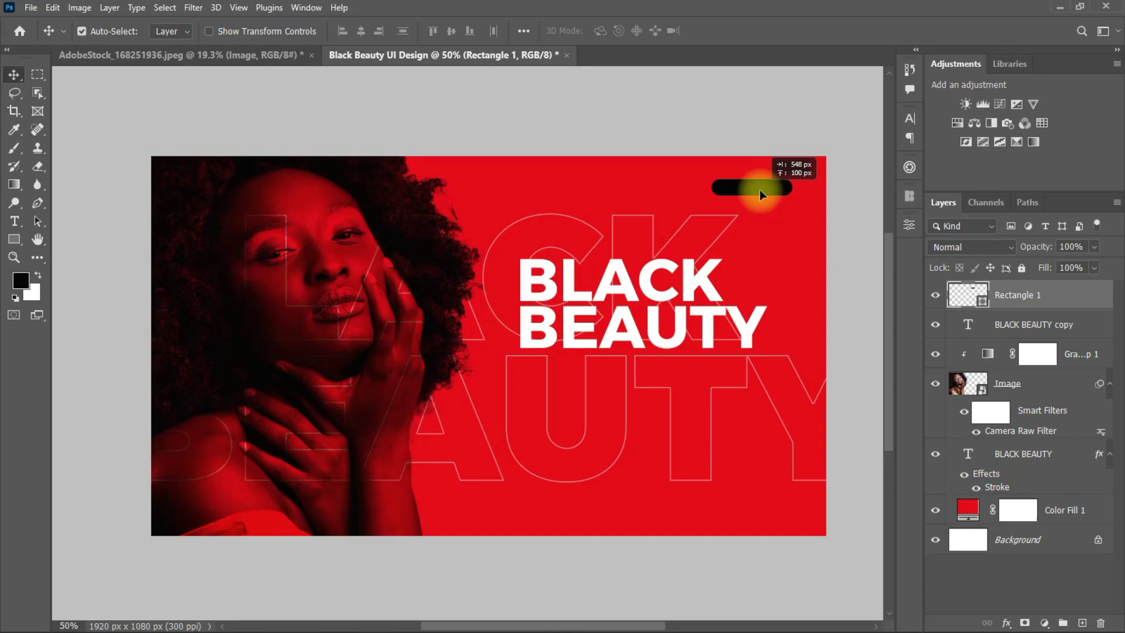
pyautogui.moveTo(759, 189); pyautogui.dragTo(759, 189)
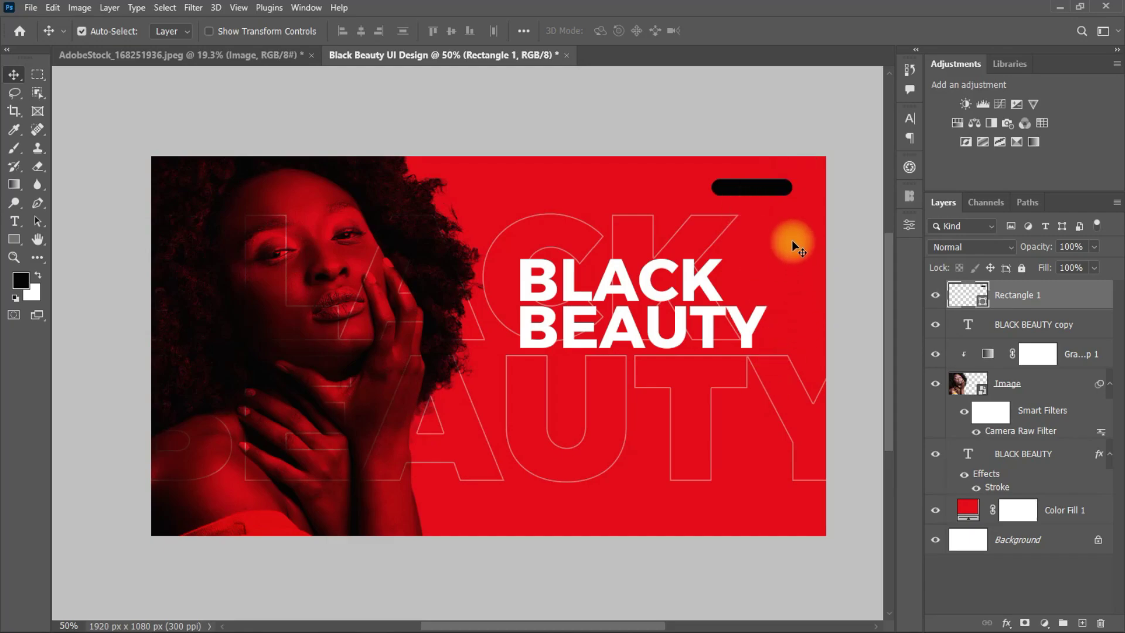
# Step: Set the rounded rectangle's fill color to dark red (be0303)
pyautogui.doubleClick(970, 295)
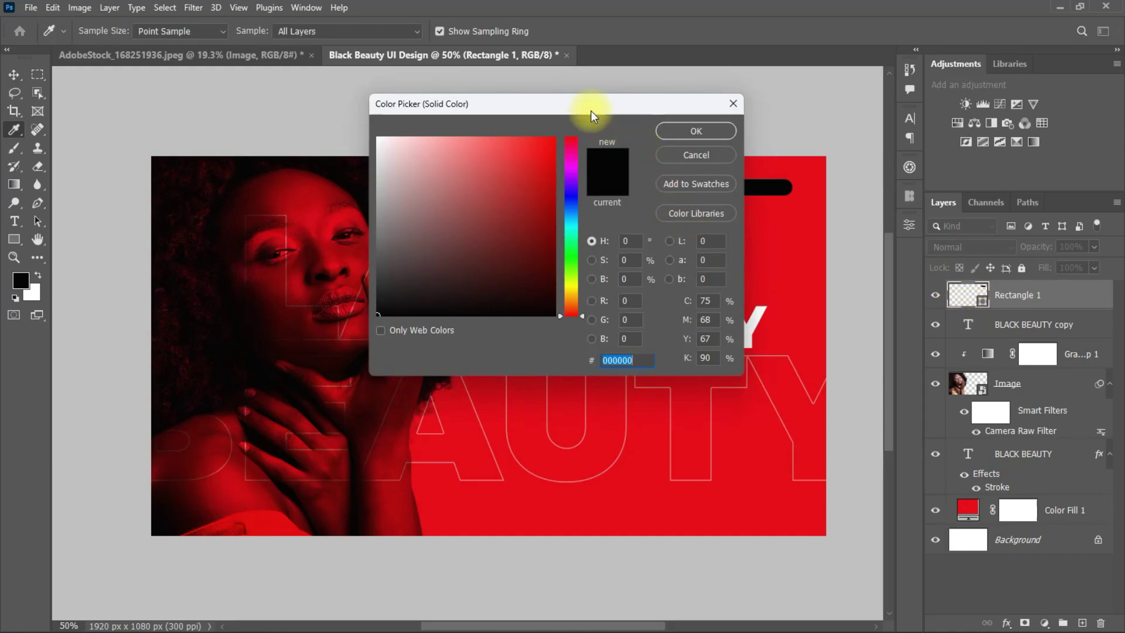
pyautogui.moveTo(592, 114); pyautogui.dragTo(839, 290)
pyautogui.moveTo(804, 372)
pyautogui.mouseDown()
pyautogui.moveTo(786, 379)
pyautogui.moveTo(798, 350)
pyautogui.mouseUp()
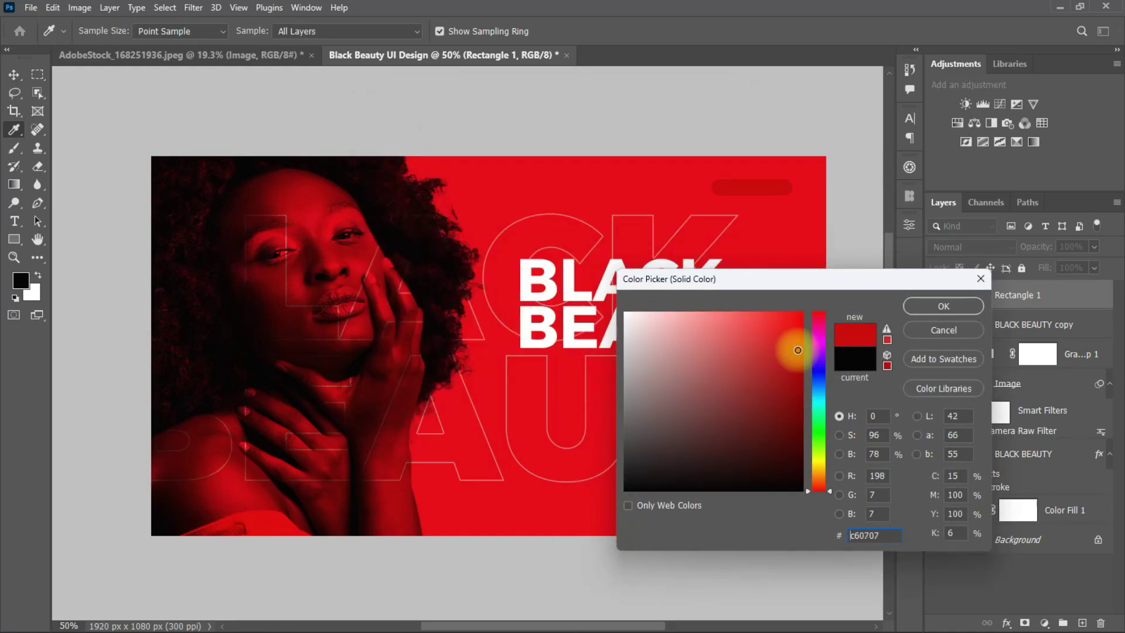
pyautogui.click(800, 358)
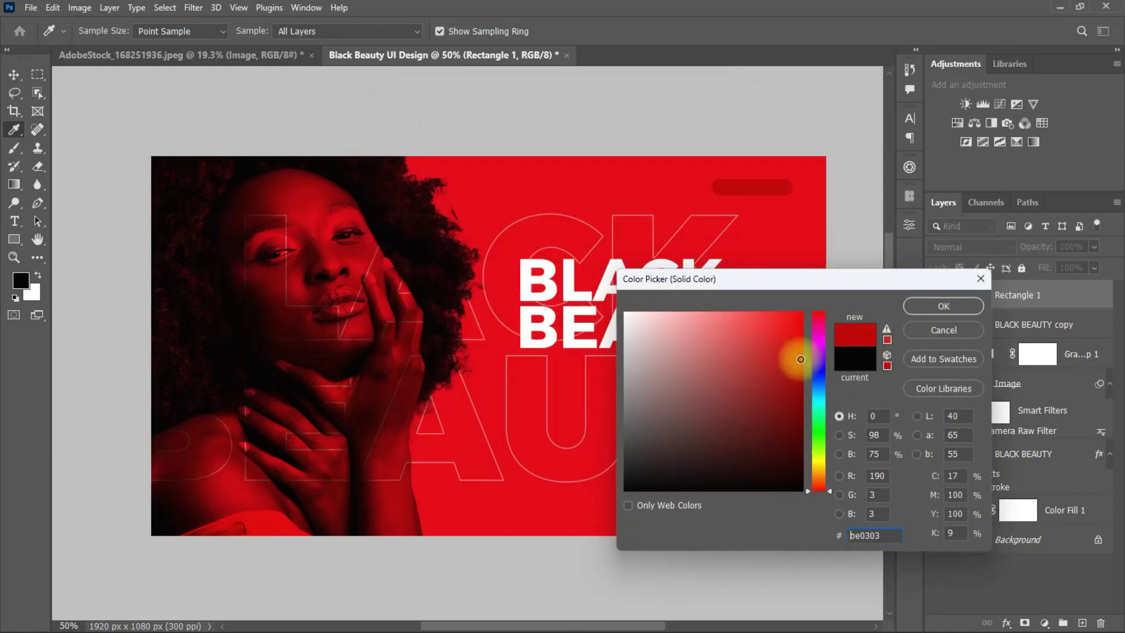
pyautogui.click(928, 318)
# Step: Bring the Search magnifier icon over from the AdobeStock document, scale it to 5.48%, and place it at the left end of the rounded rectangle
pyautogui.scroll(5, 798, 200)
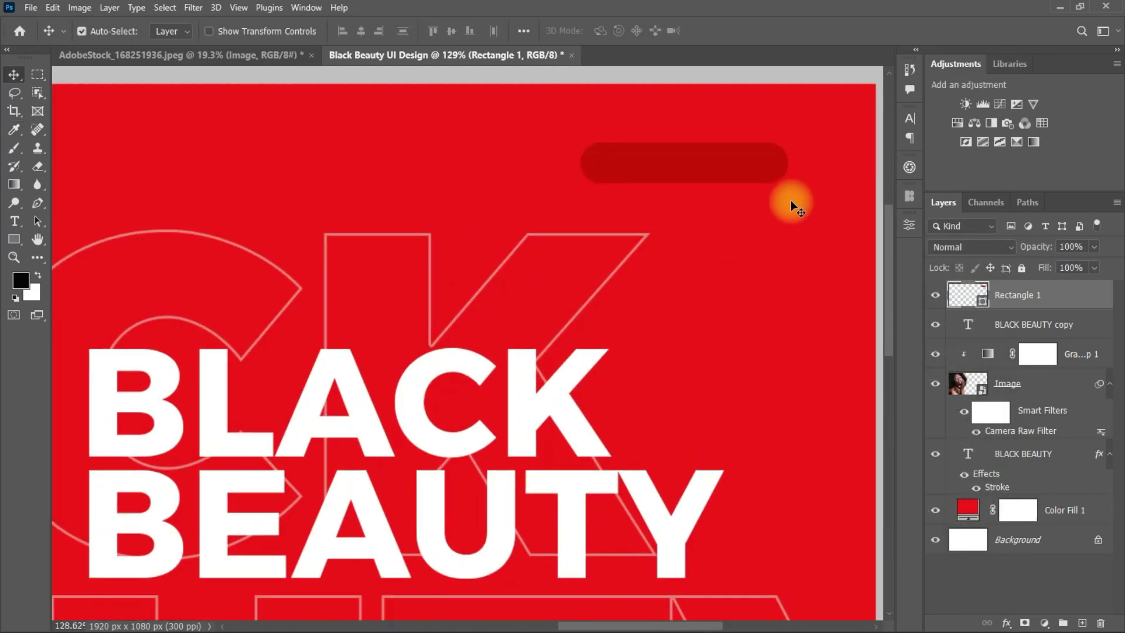
pyautogui.click(175, 55)
pyautogui.moveTo(553, 490); pyautogui.dragTo(545, 366)
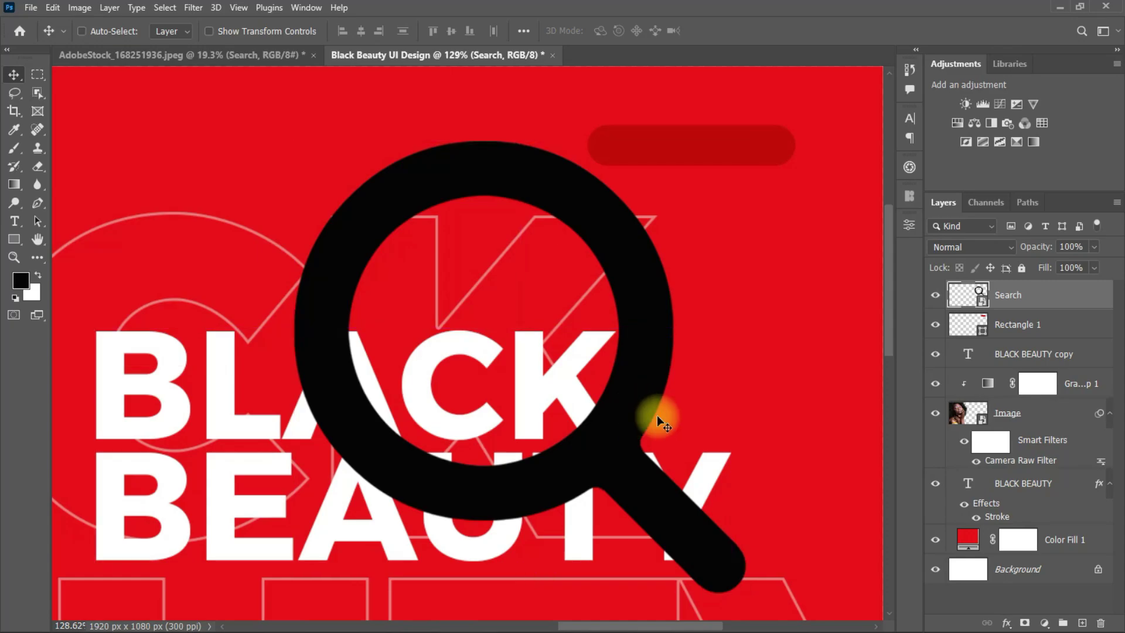
pyautogui.hotkey('ctrl', 't')
pyautogui.moveTo(746, 367); pyautogui.dragTo(616, 154)
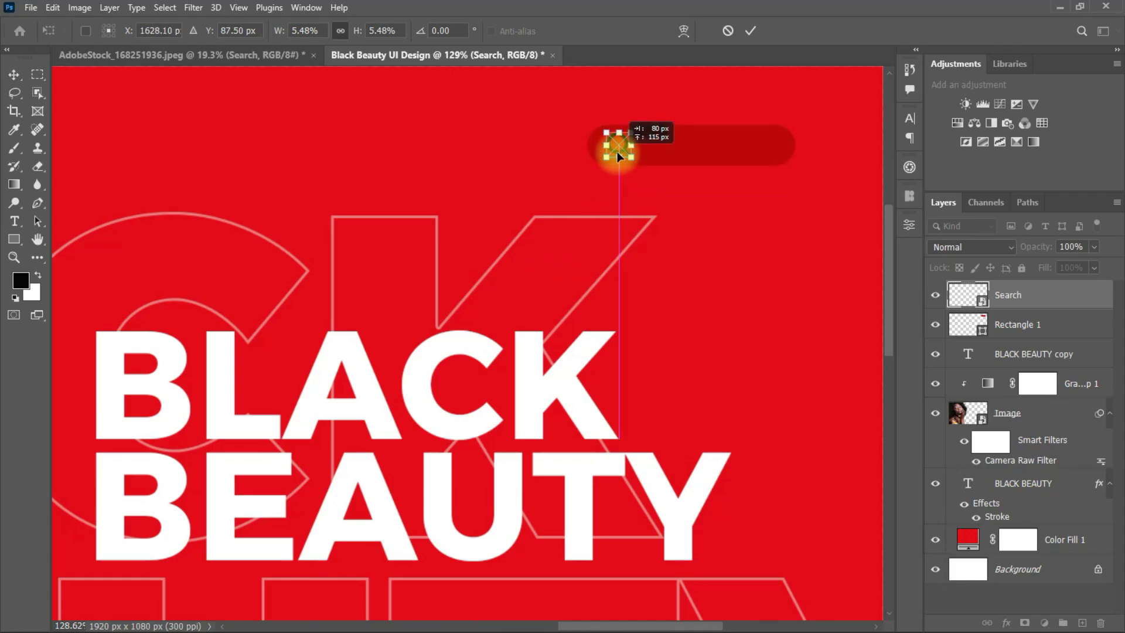
pyautogui.click(750, 29)
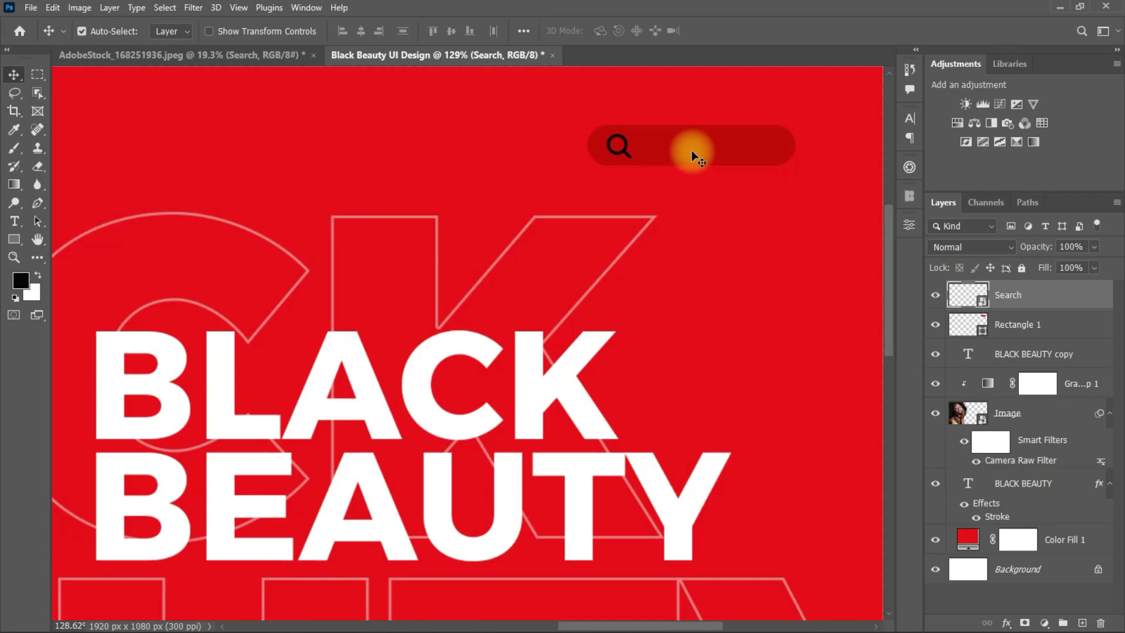
pyautogui.click(615, 151)
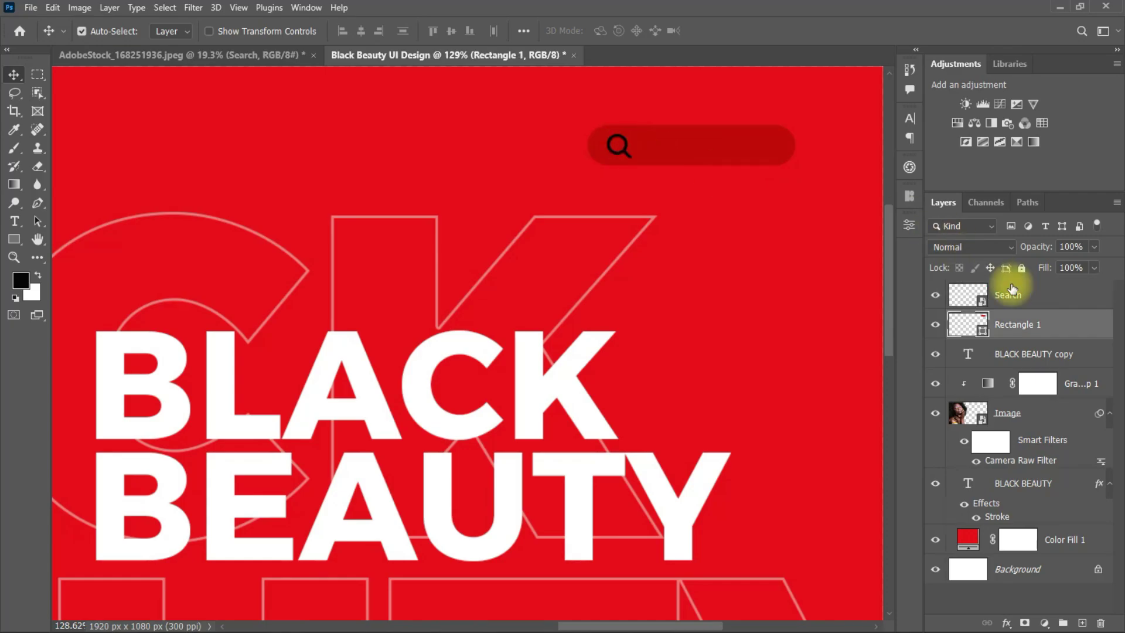
pyautogui.doubleClick(1075, 326)
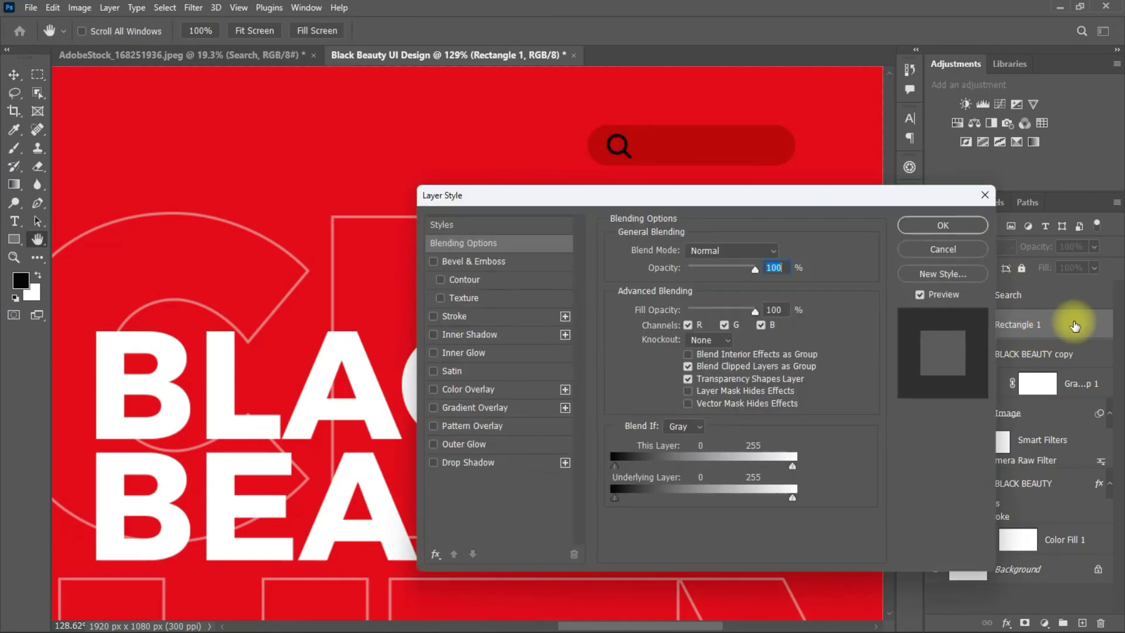
pyautogui.click(939, 242)
# Step: Add a Color Overlay in near-white (fbfbfb) to the Search icon layer and apply the layer style
pyautogui.doubleClick(1059, 298)
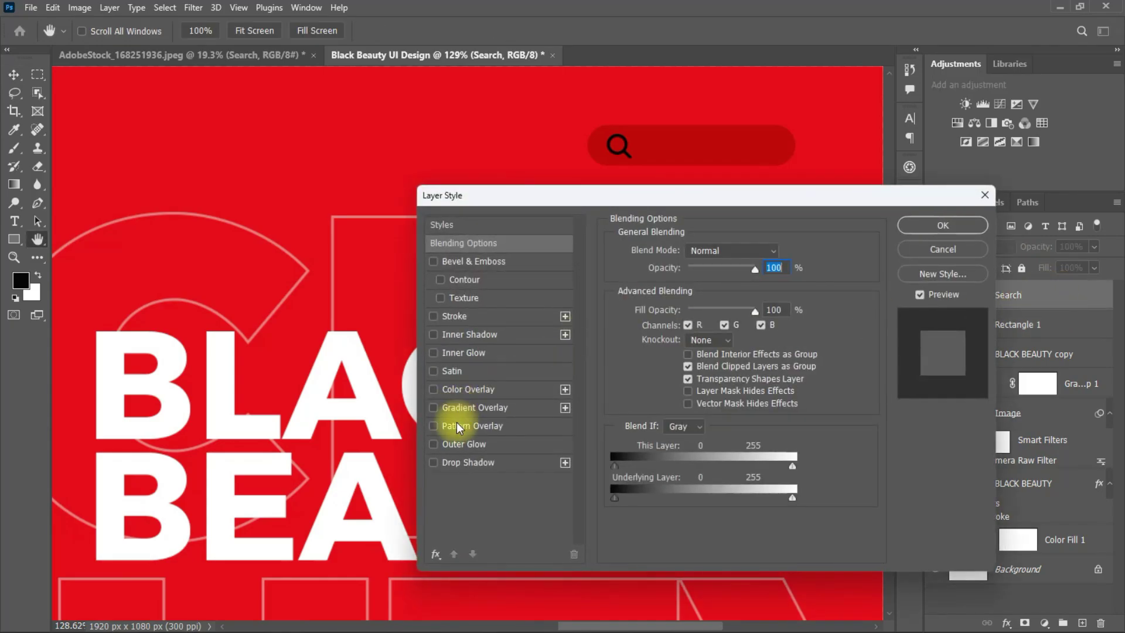
pyautogui.click(468, 390)
pyautogui.click(779, 252)
pyautogui.click(623, 314)
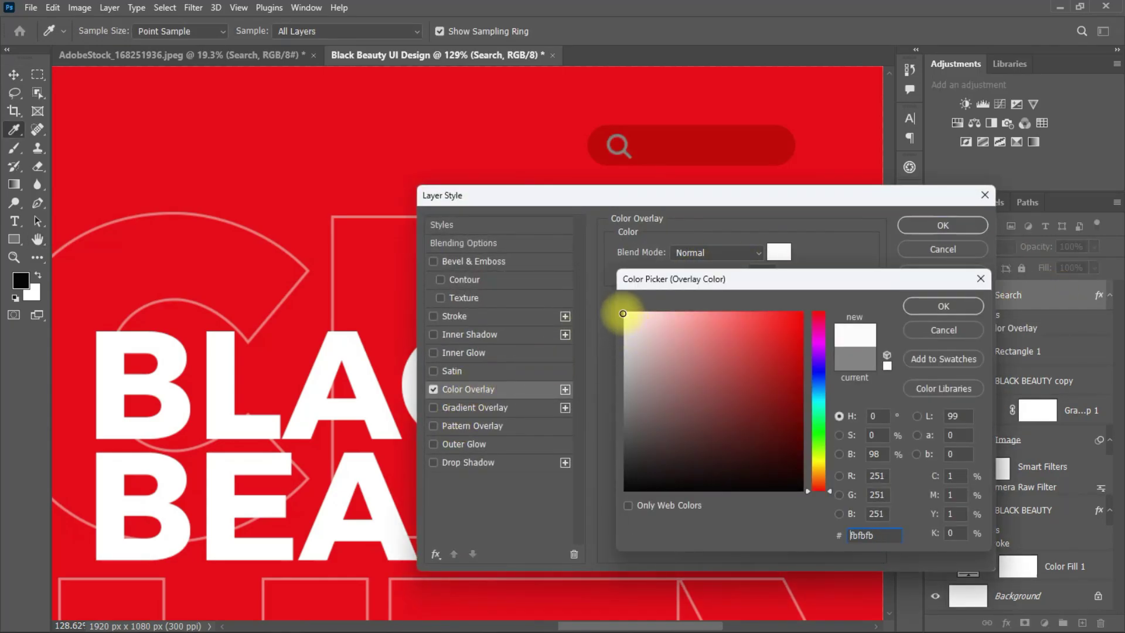
pyautogui.click(950, 307)
pyautogui.press('Return')
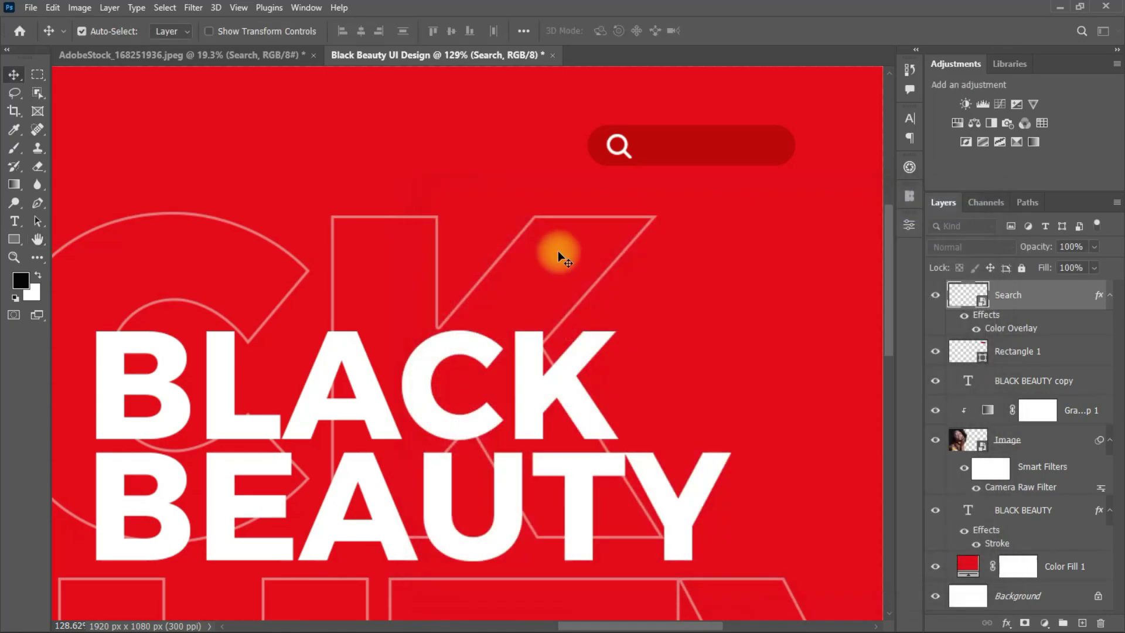
# Step: Add a horizontal text line reading "Search" on the empty red area left of the search bar
pyautogui.click(20, 221)
pyautogui.click(88, 221)
pyautogui.click(221, 144)
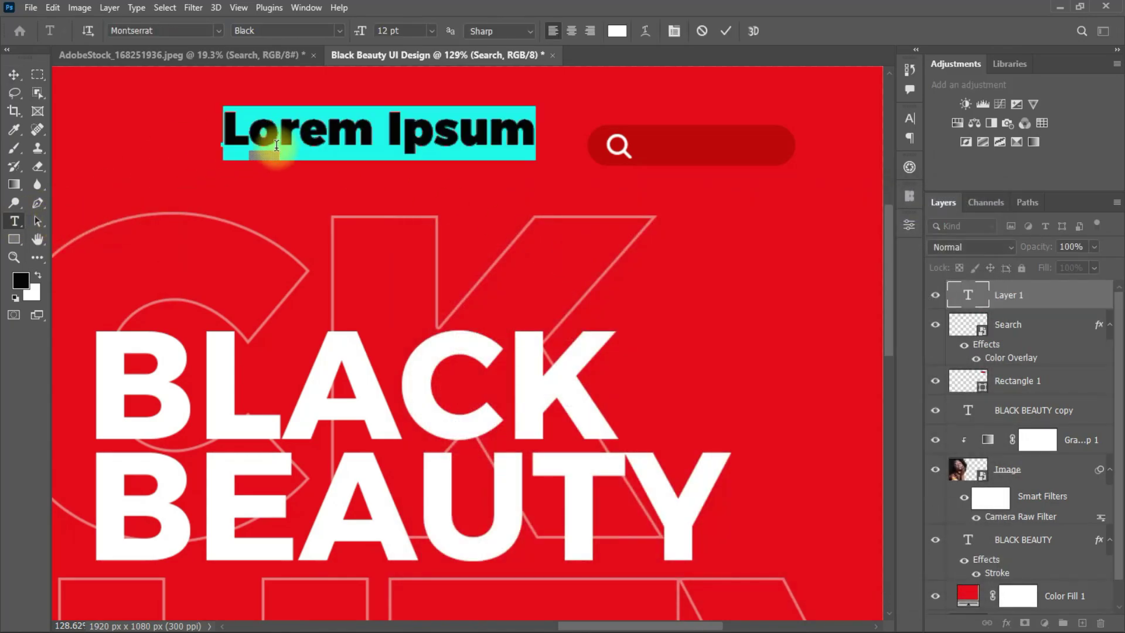
pyautogui.write('s')
pyautogui.press('BackSpace')
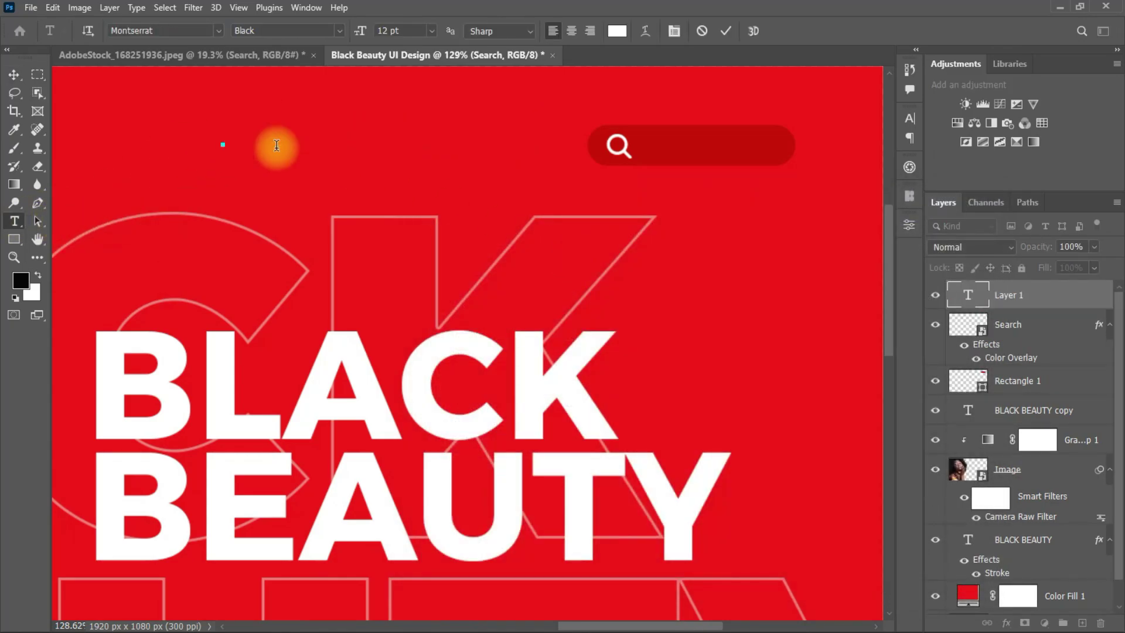
pyautogui.write('Search')
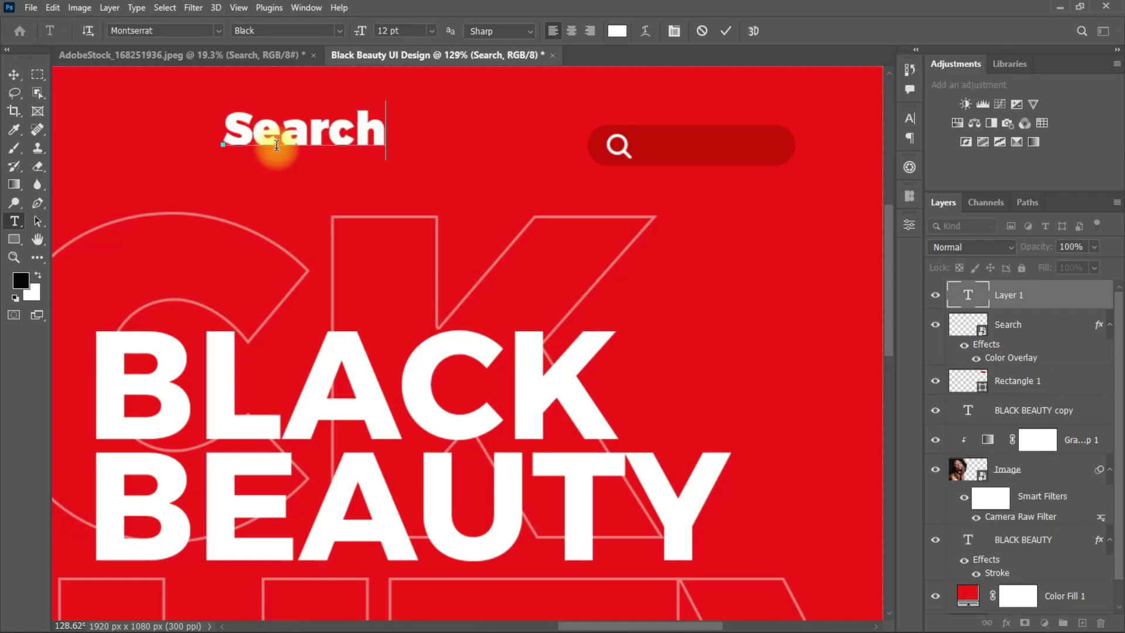
pyautogui.click(11, 77)
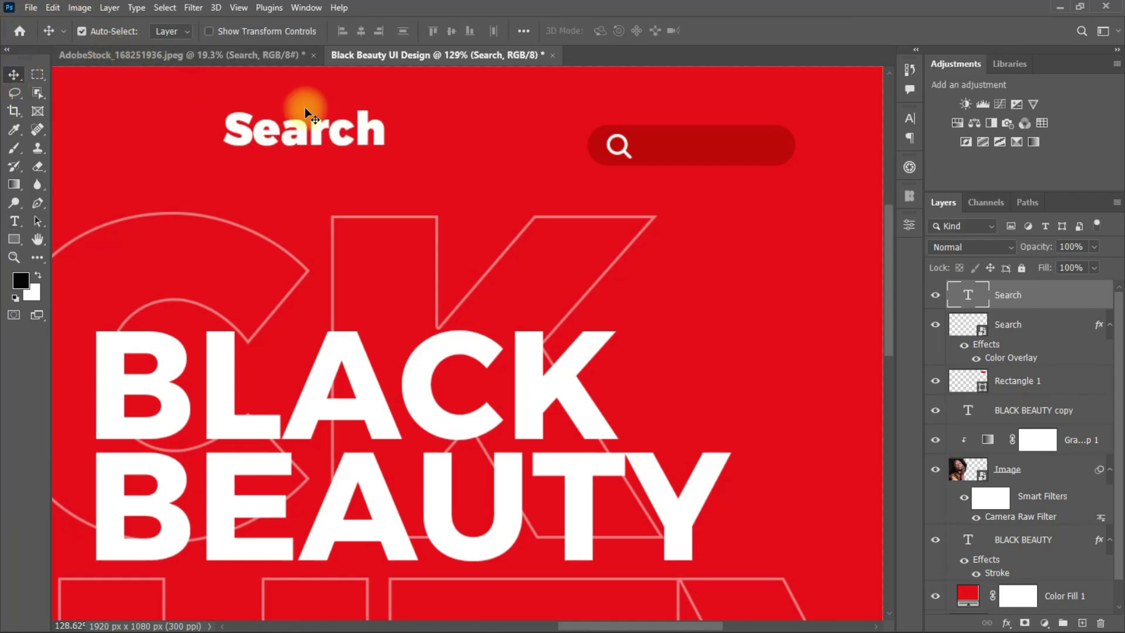
# Step: Change the Search text's Montserrat font style to Regular
pyautogui.click(909, 118)
pyautogui.click(890, 143)
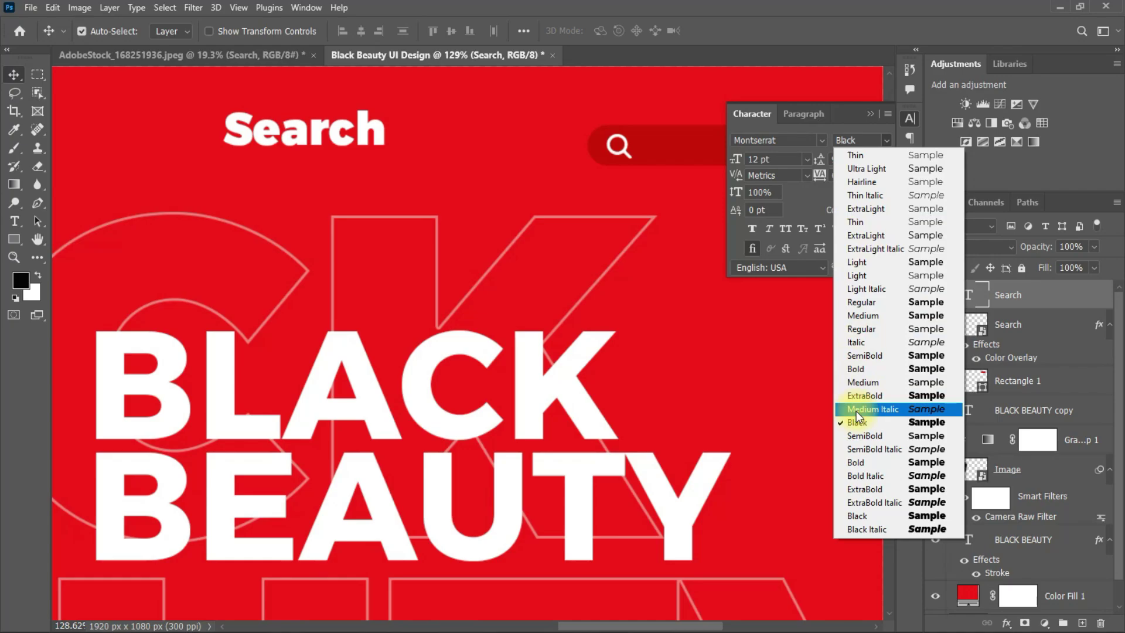
pyautogui.click(864, 330)
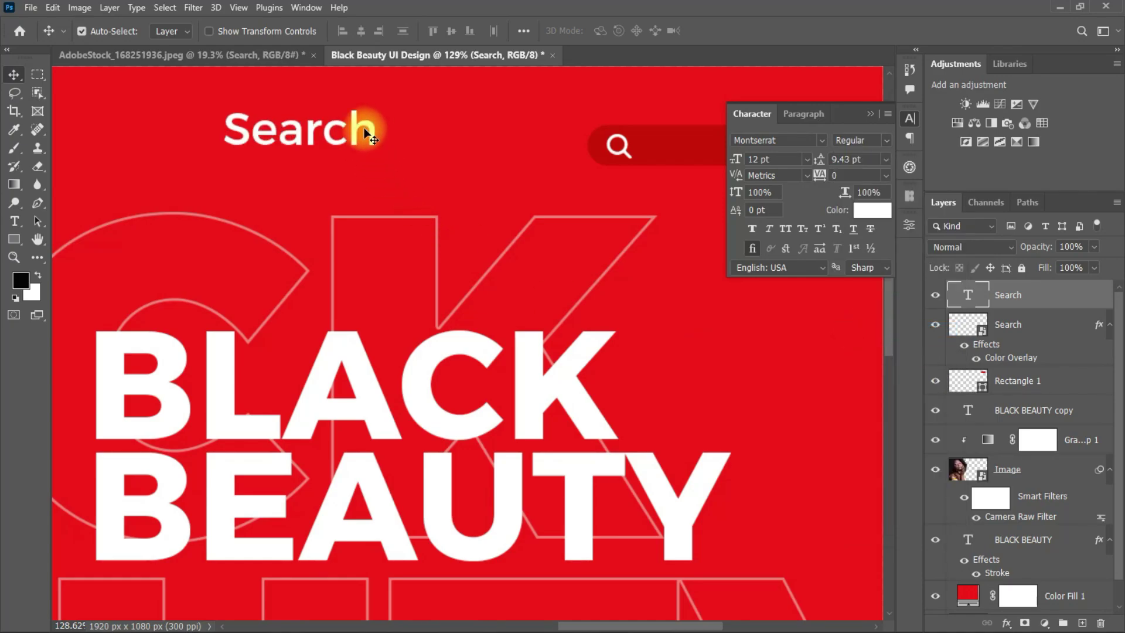
pyautogui.click(871, 113)
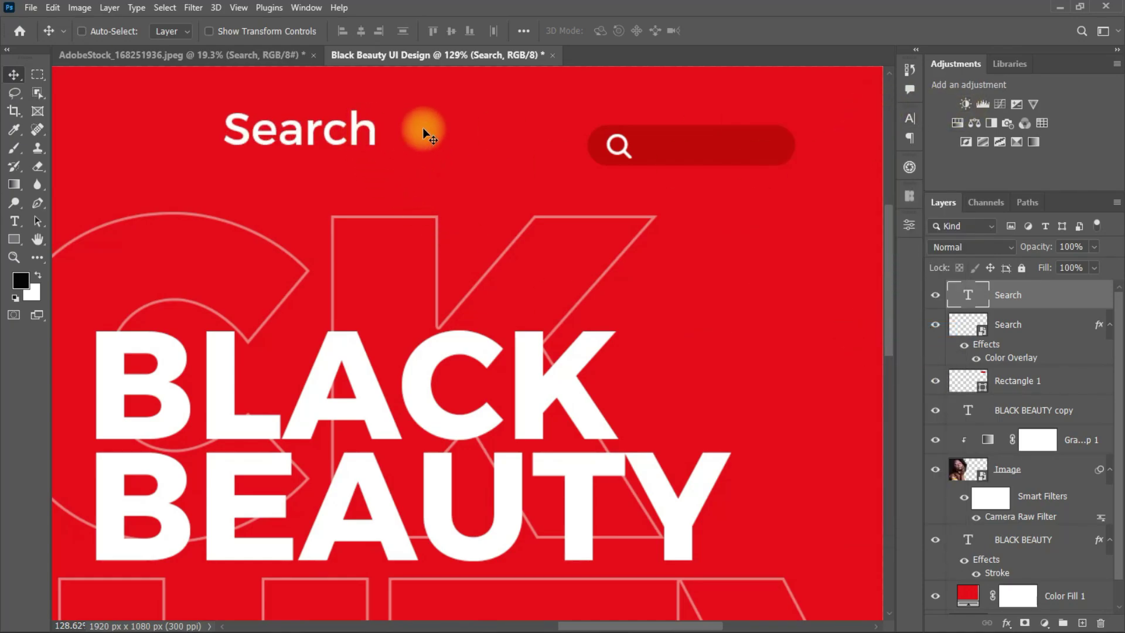
# Step: Scale the Search text down to 37.32% and place it inside the search bar, to the right of the icon
pyautogui.hotkey('ctrl', 't')
pyautogui.moveTo(377, 130); pyautogui.dragTo(686, 144)
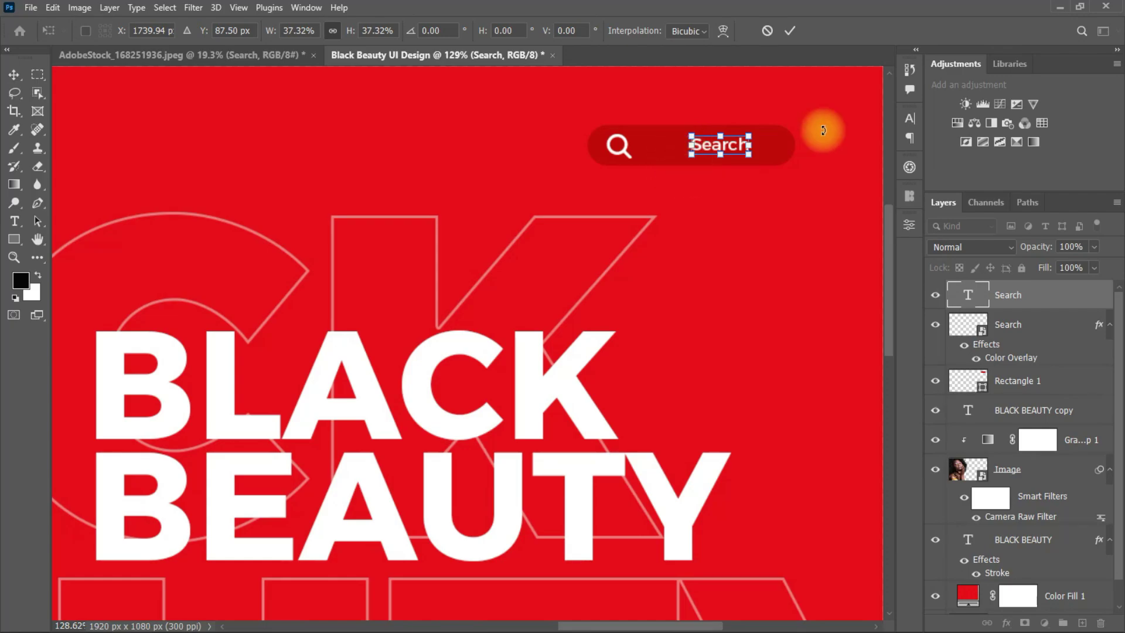
pyautogui.click(790, 30)
# Step: Shift the magnifier icon slightly right and the Search text slightly left to even out their spacing in the bar
pyautogui.click(625, 151)
pyautogui.moveTo(625, 150); pyautogui.dragTo(643, 151)
pyautogui.moveTo(732, 146); pyautogui.dragTo(721, 146)
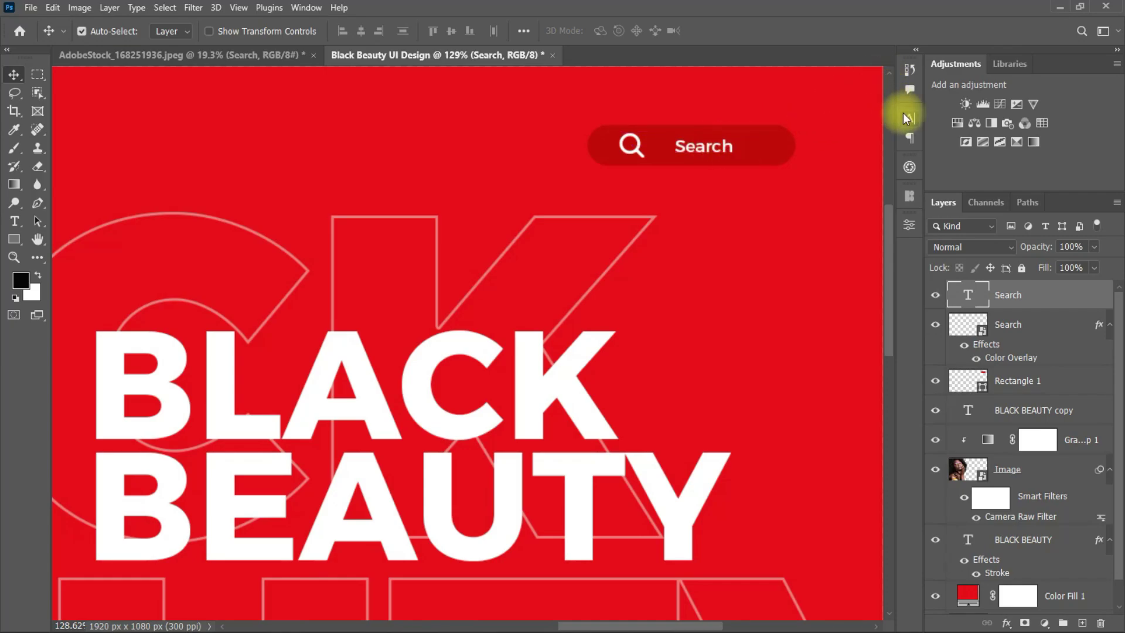
# Step: Enlarge the Search text to about 5.73 pt and reposition it within the search bar
pyautogui.hotkey('ctrl', 't')
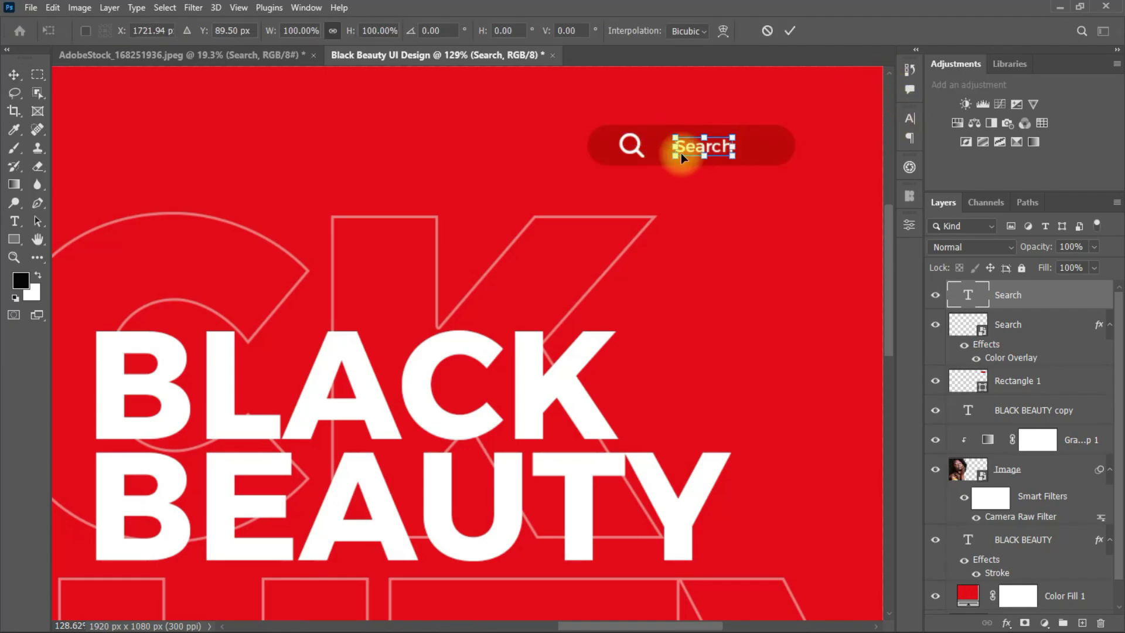
pyautogui.moveTo(734, 147)
pyautogui.mouseDown()
pyautogui.moveTo(749, 147)
pyautogui.moveTo(715, 148)
pyautogui.moveTo(729, 150)
pyautogui.mouseUp()
pyautogui.click(789, 30)
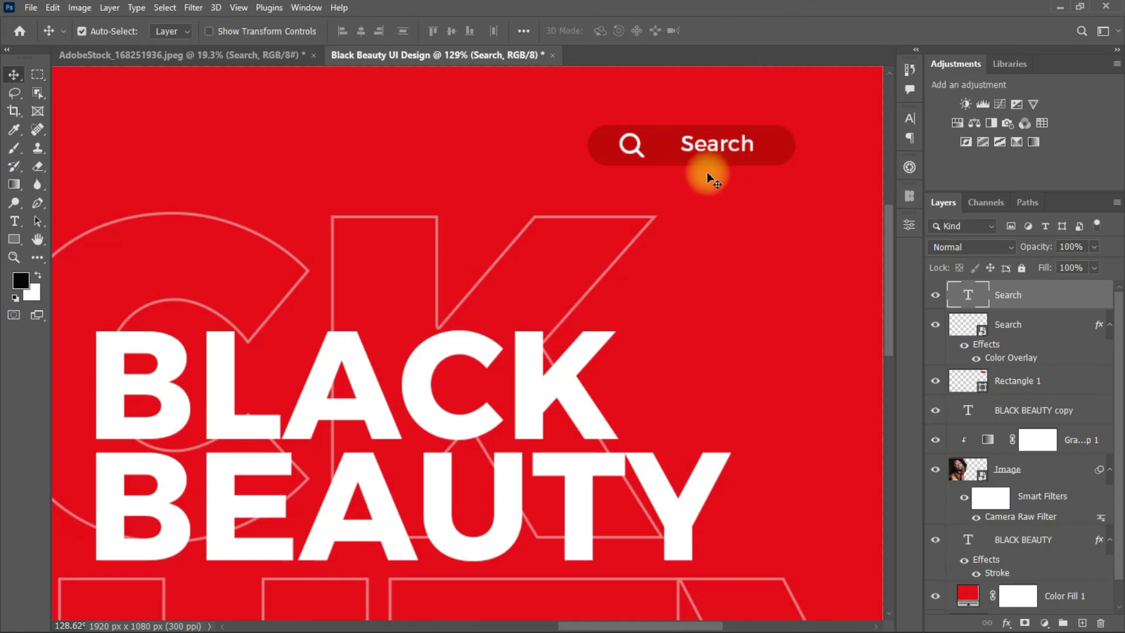
# Step: Set the Search text's Montserrat font style to Bold
pyautogui.scroll(-6, 716, 230)
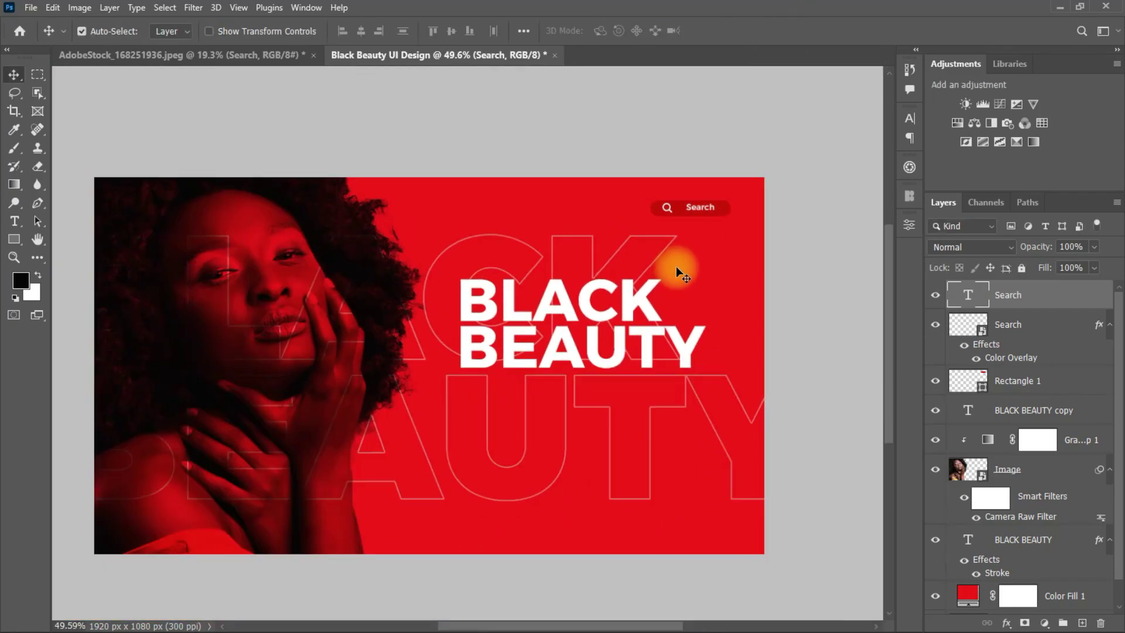
pyautogui.scroll(2, 676, 266)
pyautogui.scroll(3, 695, 262)
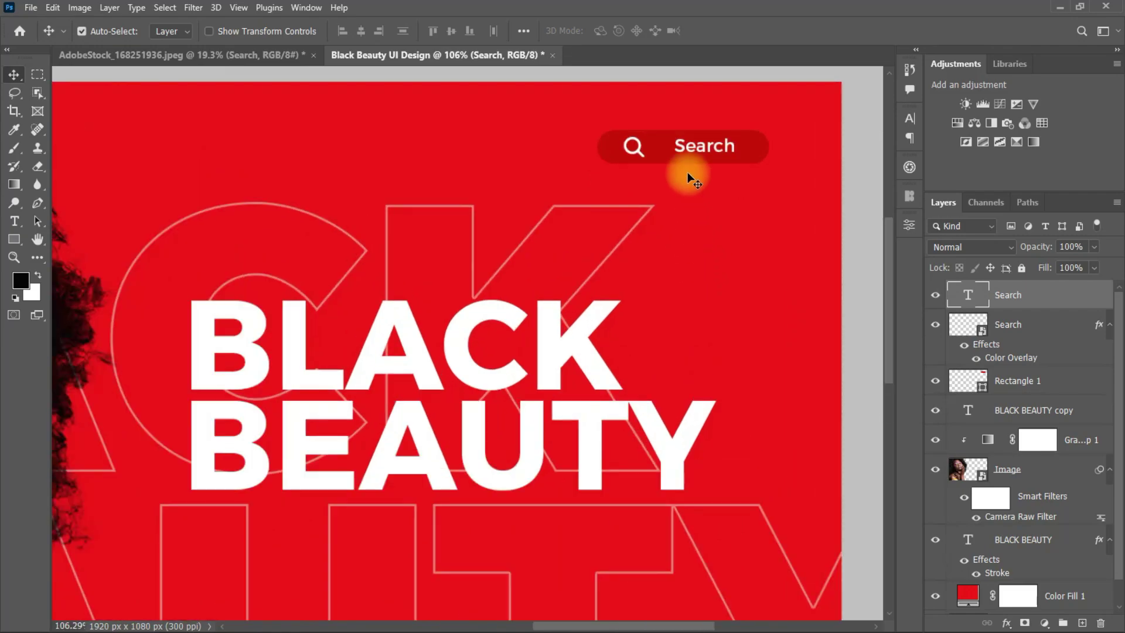
pyautogui.click(909, 118)
pyautogui.click(886, 139)
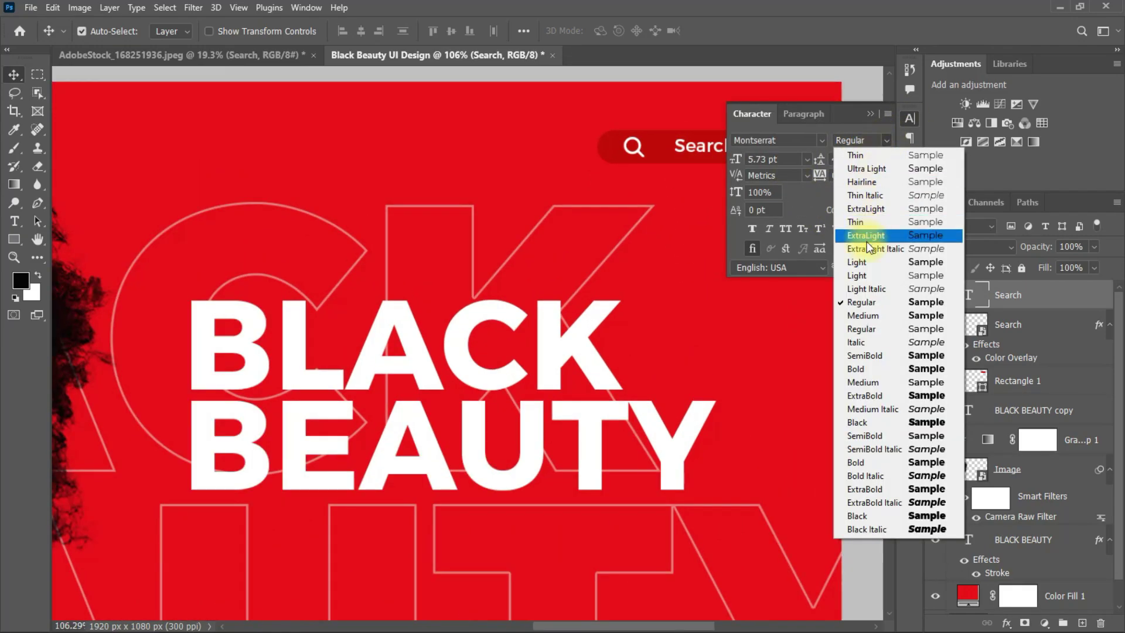
pyautogui.click(876, 369)
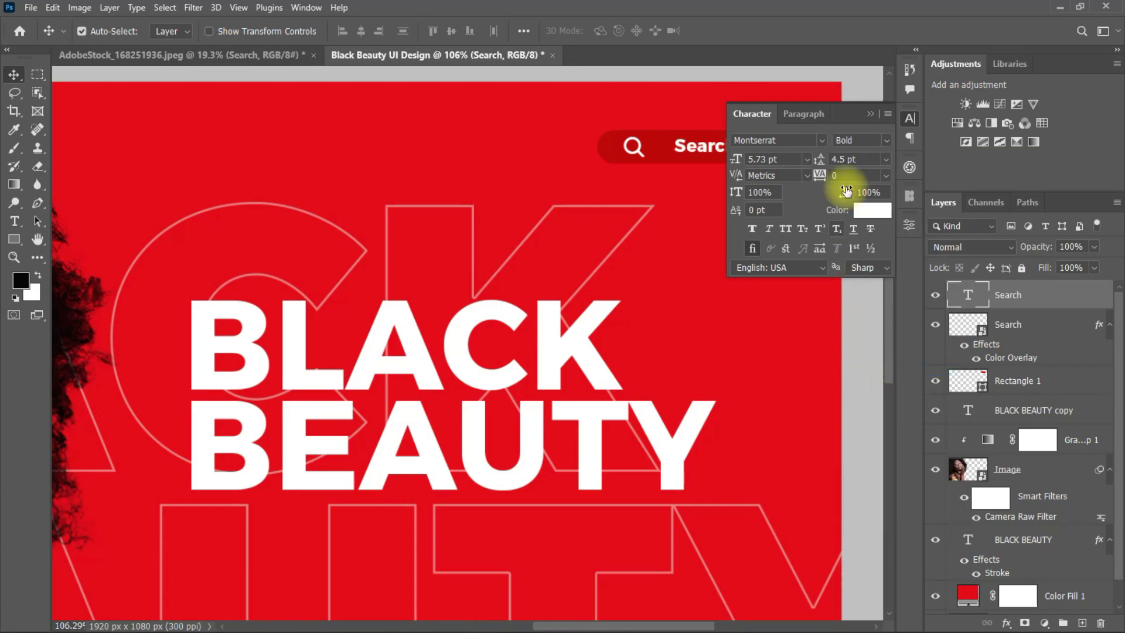
pyautogui.click(870, 113)
# Step: Duplicate the search bar's rounded rectangle and place the copy well below the small BLACK BEAUTY title, aligned with the title's left edge
pyautogui.scroll(-2, 699, 237)
pyautogui.scroll(-2, 698, 237)
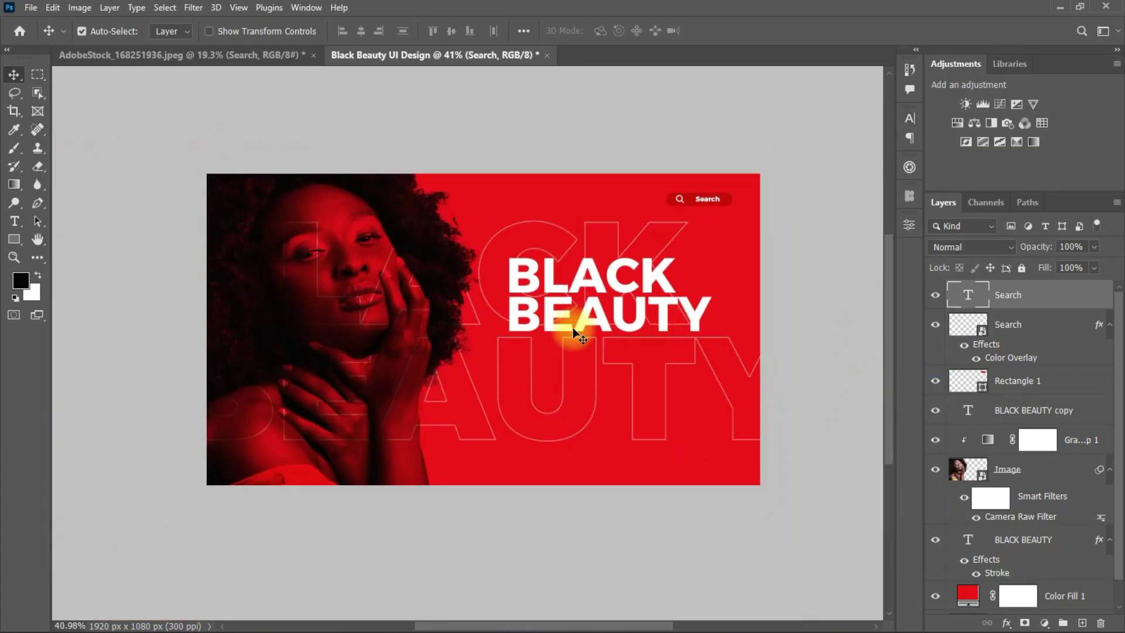
pyautogui.scroll(1, 602, 294)
pyautogui.moveTo(771, 165); pyautogui.dragTo(558, 460)
# Step: Create a Lorem ipsum placeholder paragraph in a text box and place it directly beneath the small BLACK BEAUTY title, aligned with its left edge
pyautogui.rightClick(14, 221)
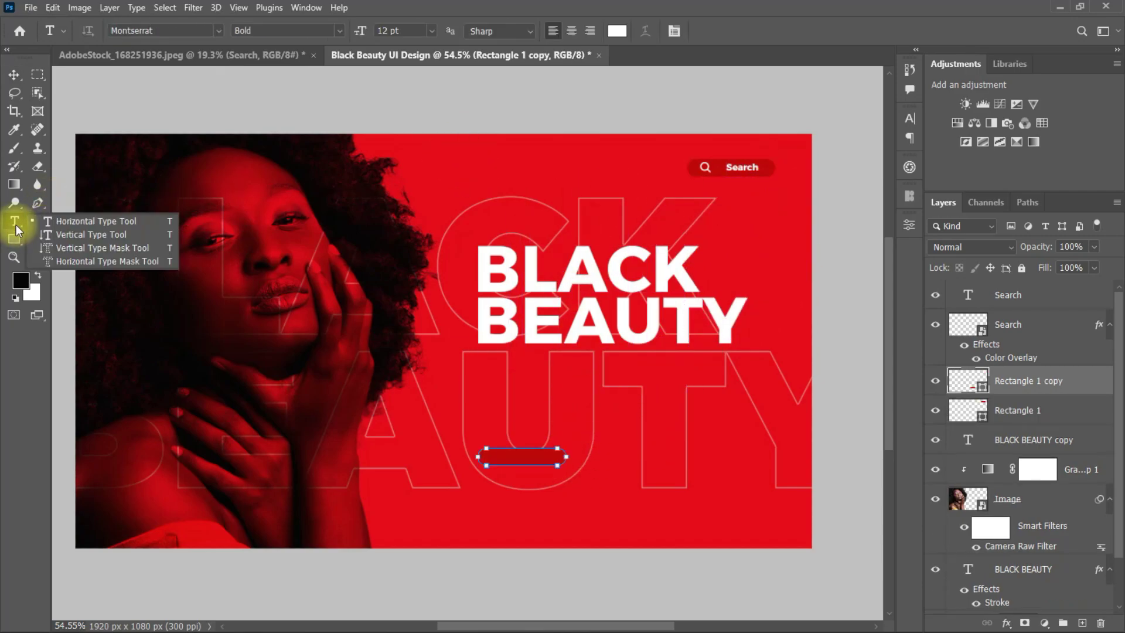
pyautogui.click(77, 218)
pyautogui.moveTo(427, 159); pyautogui.dragTo(679, 221)
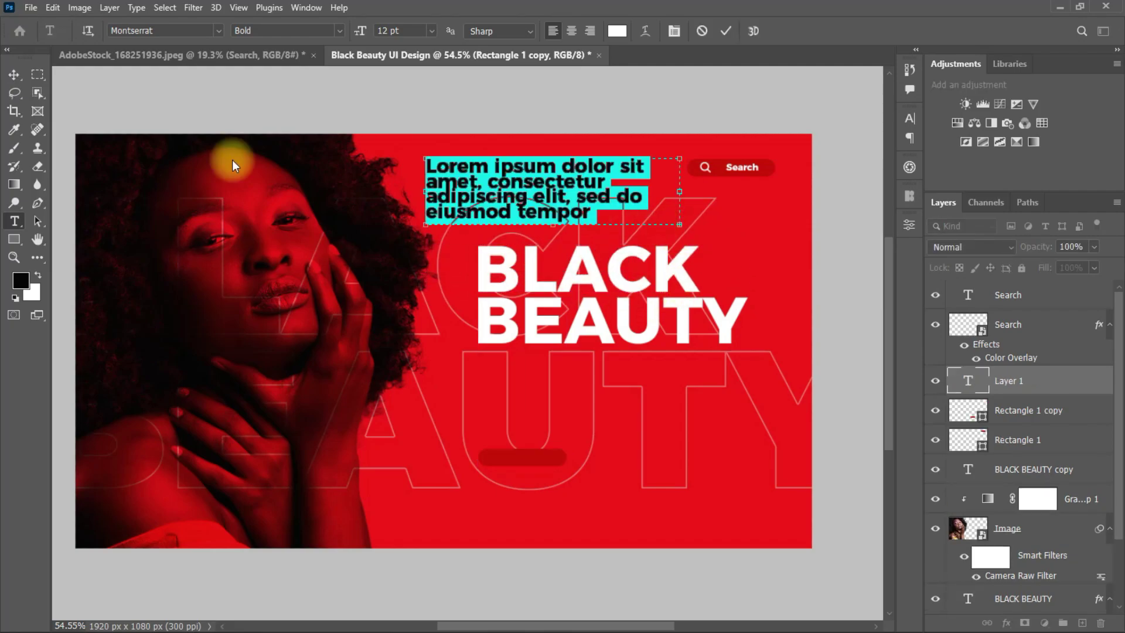
pyautogui.click(14, 74)
pyautogui.moveTo(499, 177); pyautogui.dragTo(550, 384)
# Step: Set the Lorem ipsum paragraph to 6 pt with Auto leading and the Montserrat Regular style
pyautogui.click(910, 118)
pyautogui.click(807, 159)
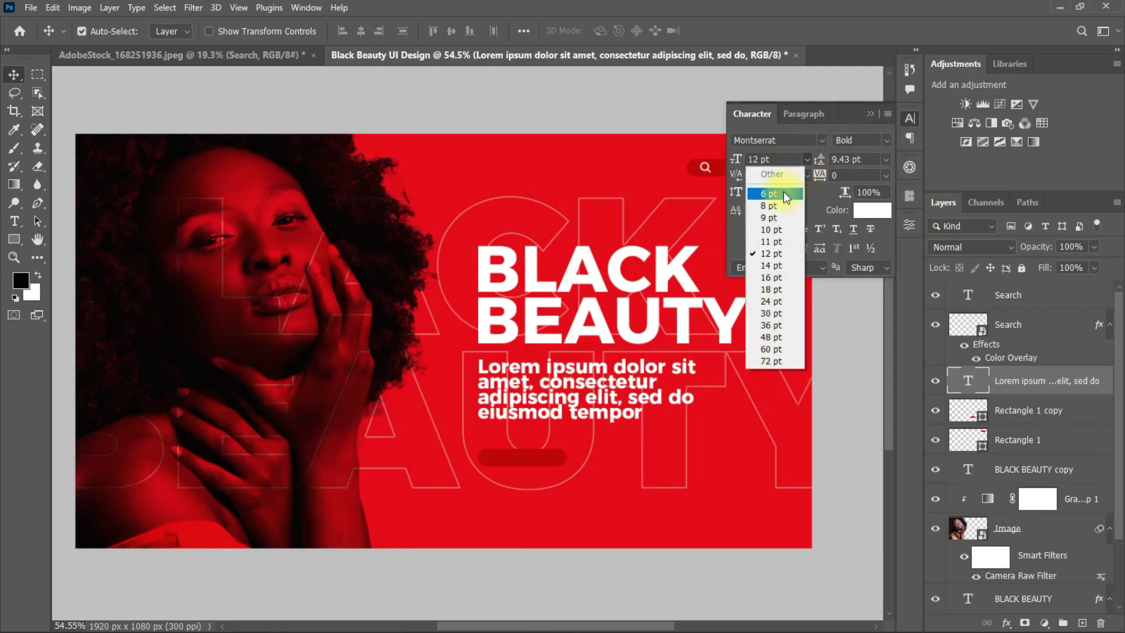
pyautogui.click(783, 191)
pyautogui.click(887, 160)
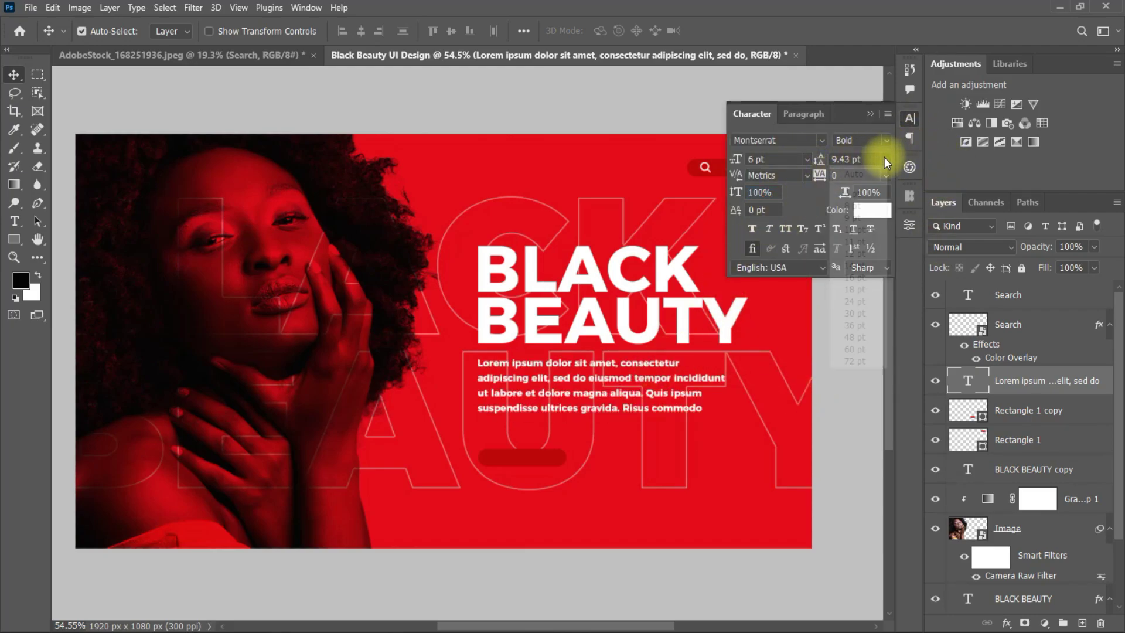
pyautogui.click(847, 172)
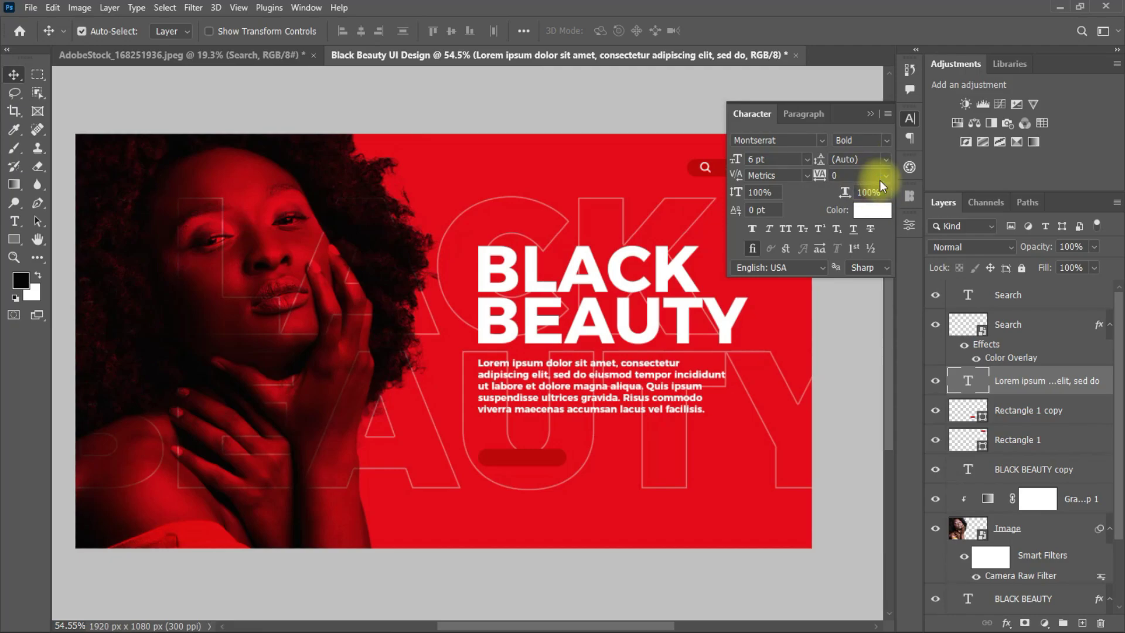
pyautogui.click(886, 141)
pyautogui.click(872, 301)
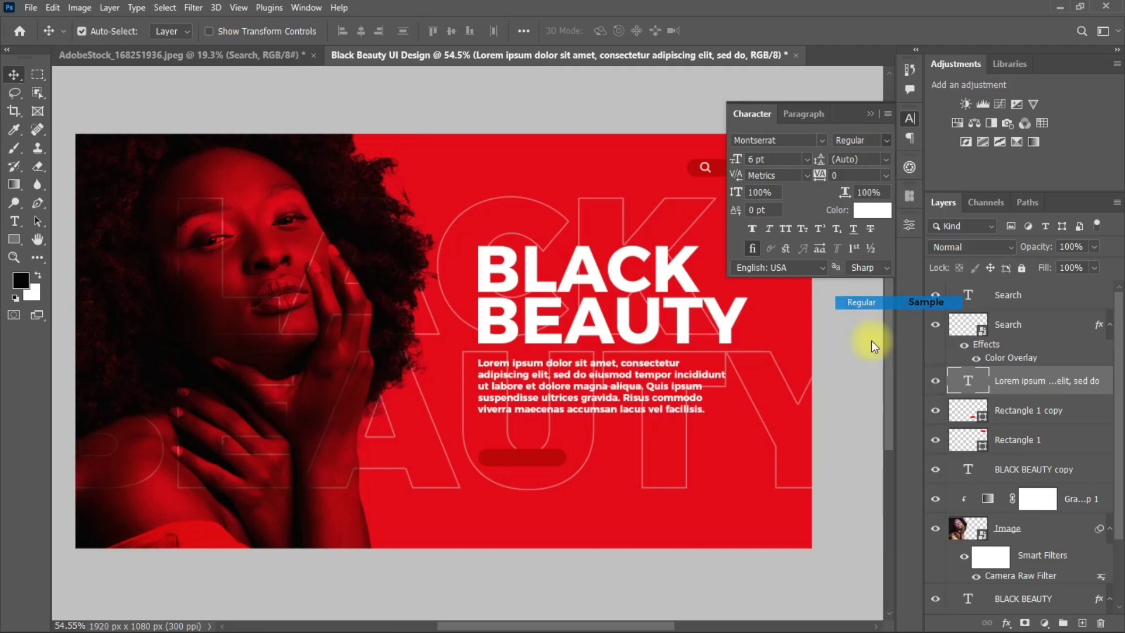
# Step: Shorten the paragraph's text box to about 98 px high, showing three lines, and move it down to just above the rounded rectangle
pyautogui.doubleClick(577, 404)
pyautogui.moveTo(602, 416); pyautogui.dragTo(613, 388)
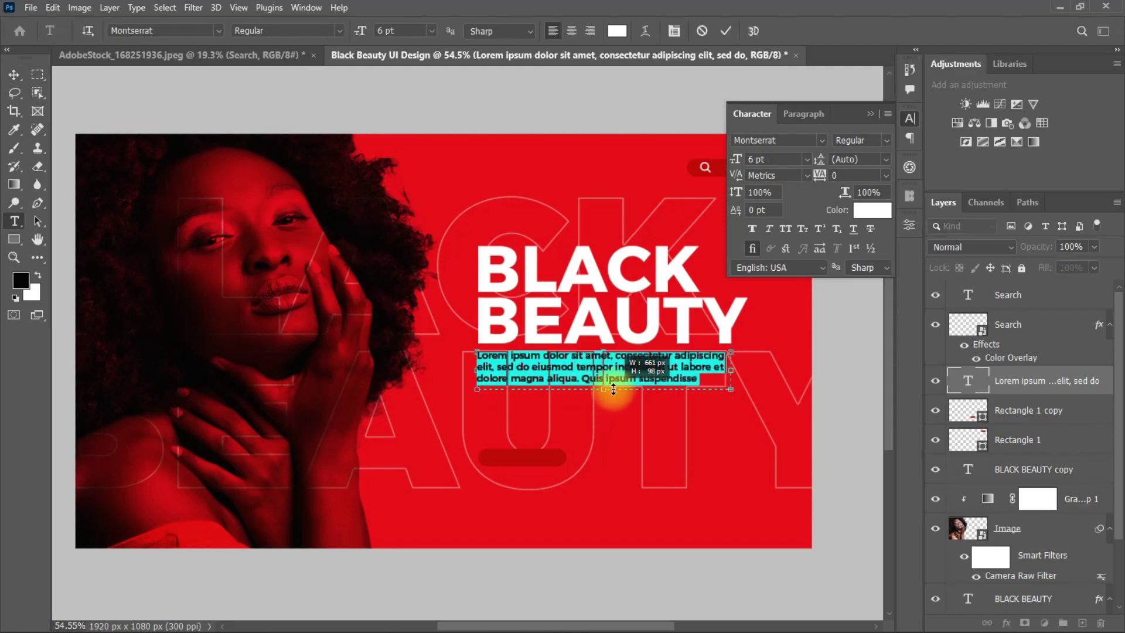
pyautogui.click(725, 31)
pyautogui.press('v')
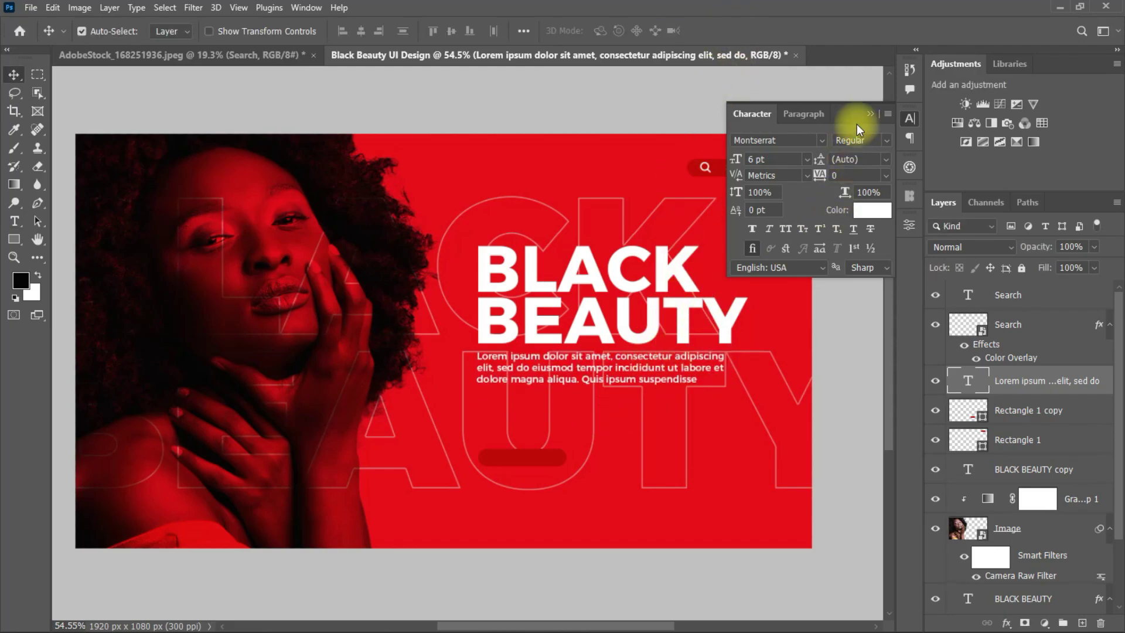
pyautogui.moveTo(606, 358); pyautogui.dragTo(610, 396)
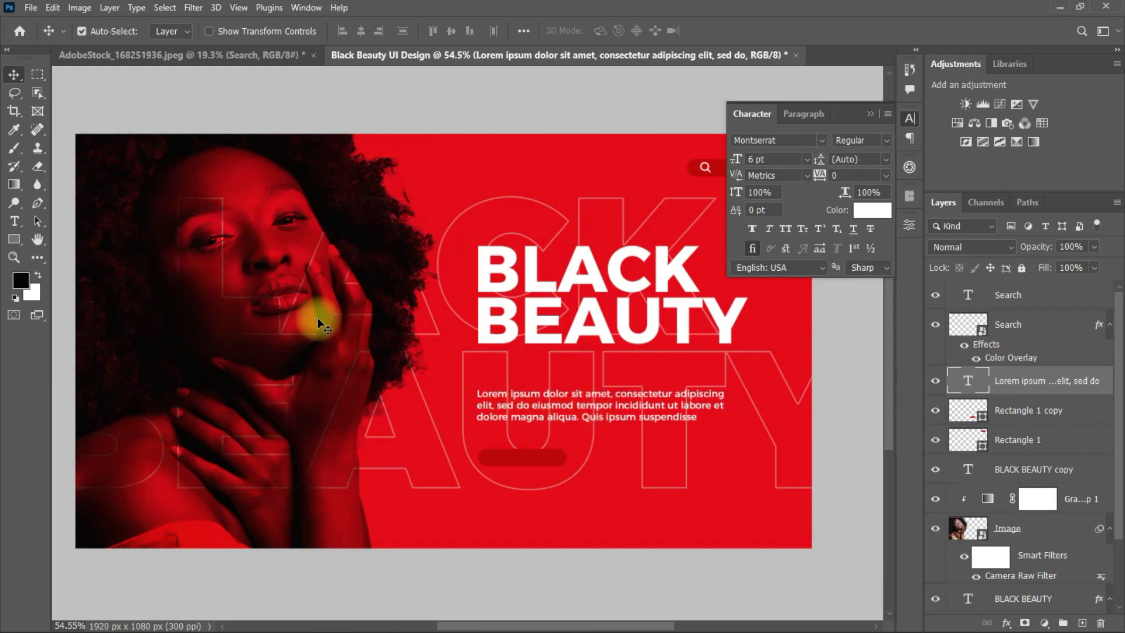
# Step: Add the tagline "Beauty Beyond Expression." and place it between the BLACK BEAUTY title and the paragraph, aligned left with them
pyautogui.click(14, 226)
pyautogui.click(460, 160)
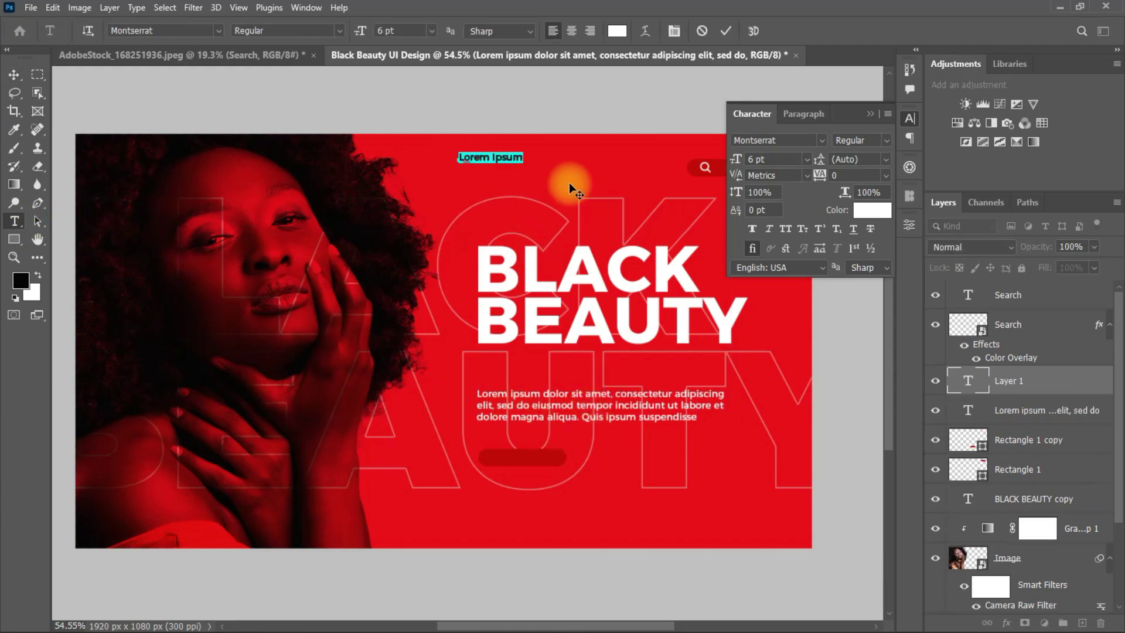
pyautogui.write('Beaut')
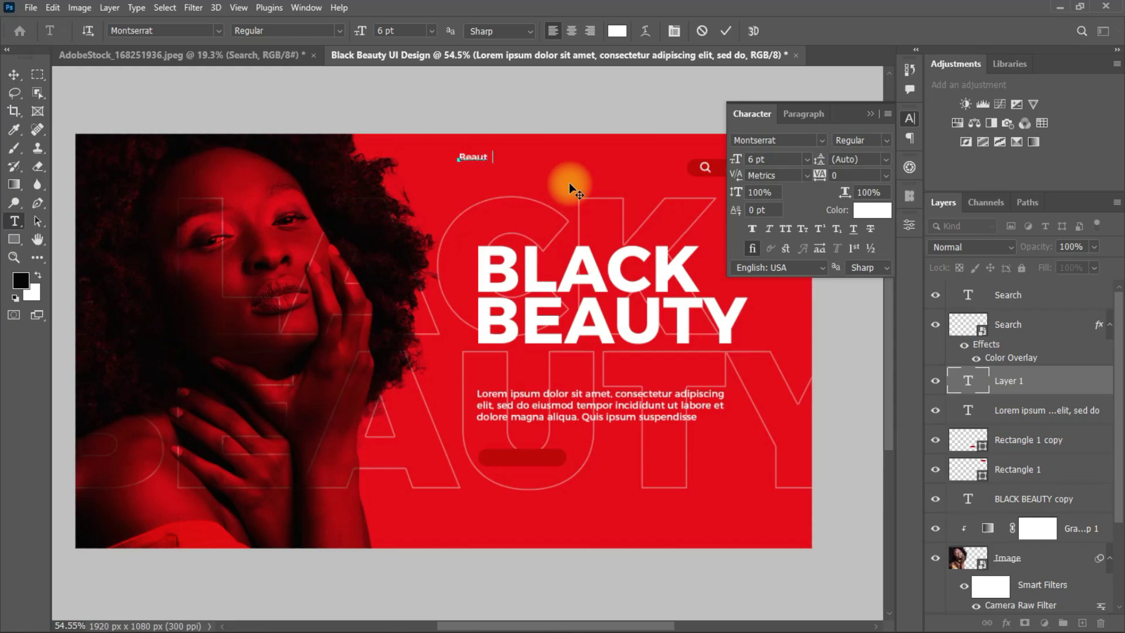
pyautogui.write('y Beyond Expression.')
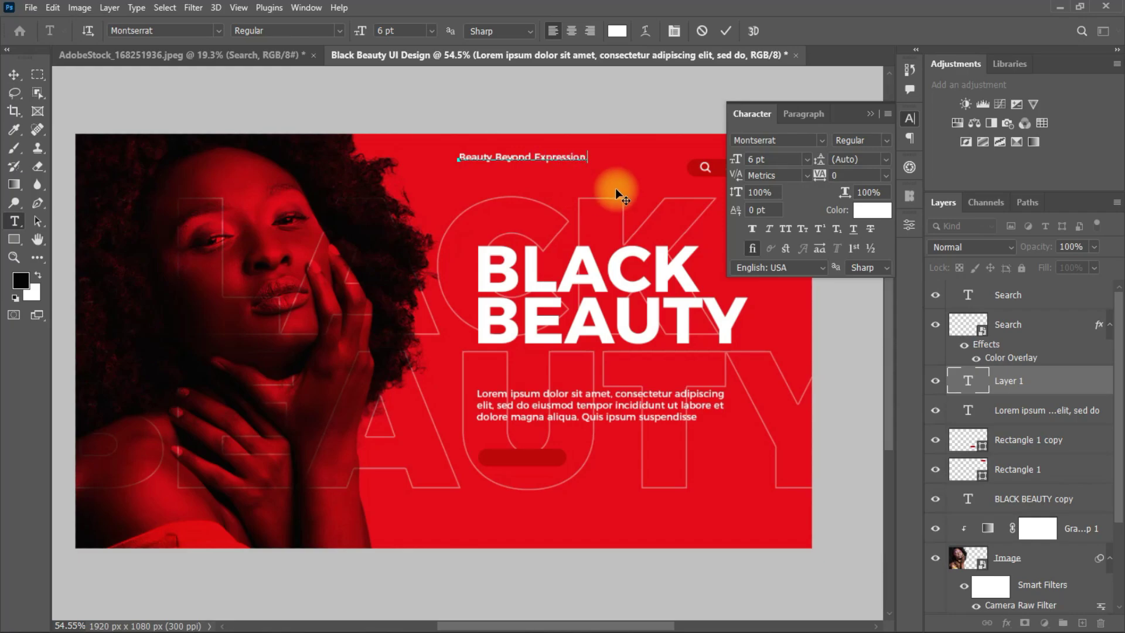
pyautogui.click(726, 30)
pyautogui.click(14, 74)
pyautogui.moveTo(476, 158); pyautogui.dragTo(555, 378)
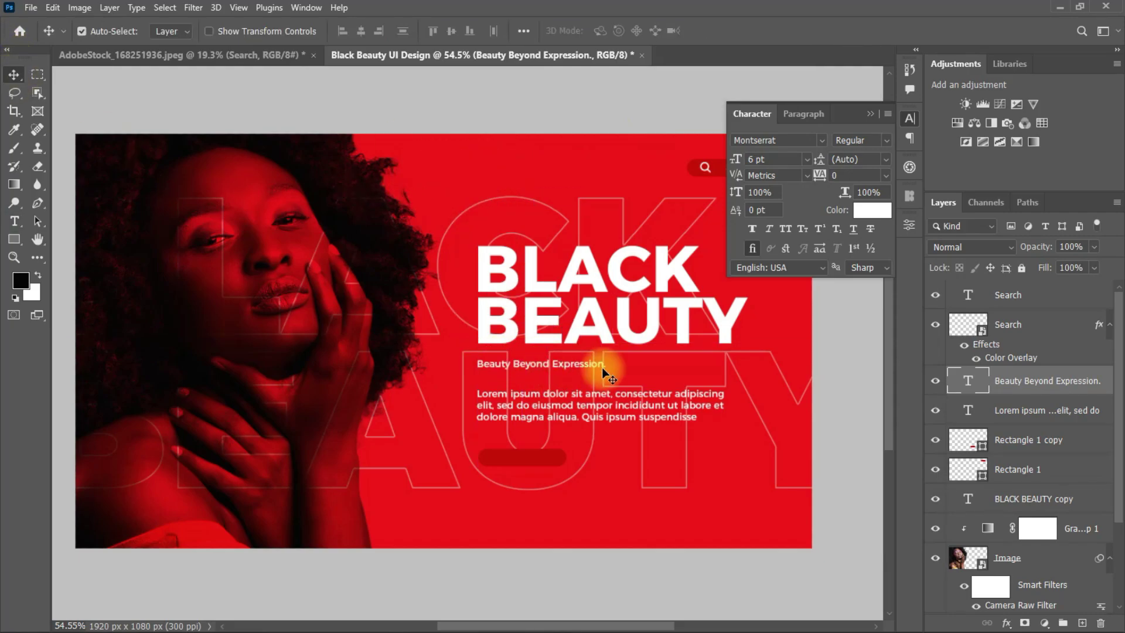
# Step: Set the tagline to 12 pt, lower it about 5 px, and move the paragraph slightly up to tighten the gap beneath it
pyautogui.click(772, 158)
pyautogui.click(807, 159)
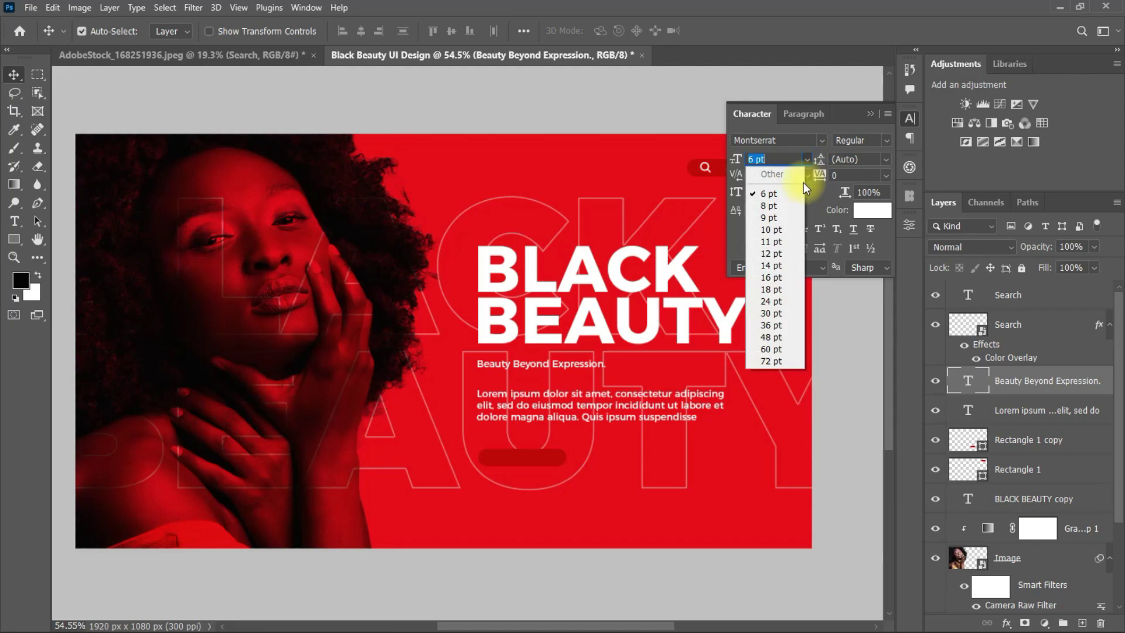
pyautogui.click(773, 252)
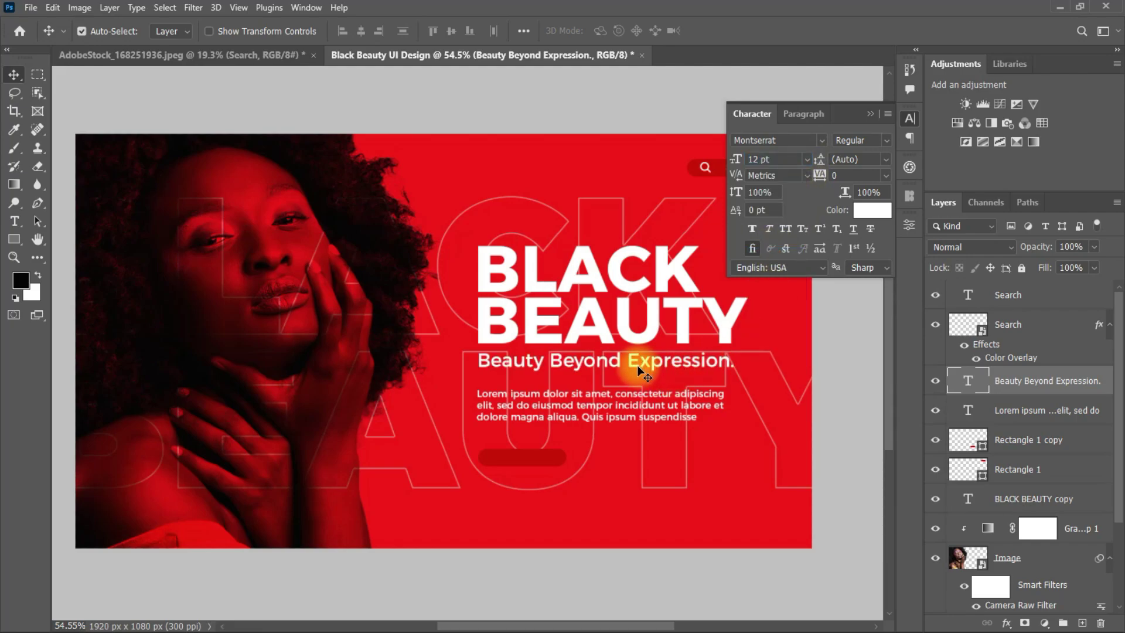
pyautogui.moveTo(638, 364); pyautogui.dragTo(638, 368)
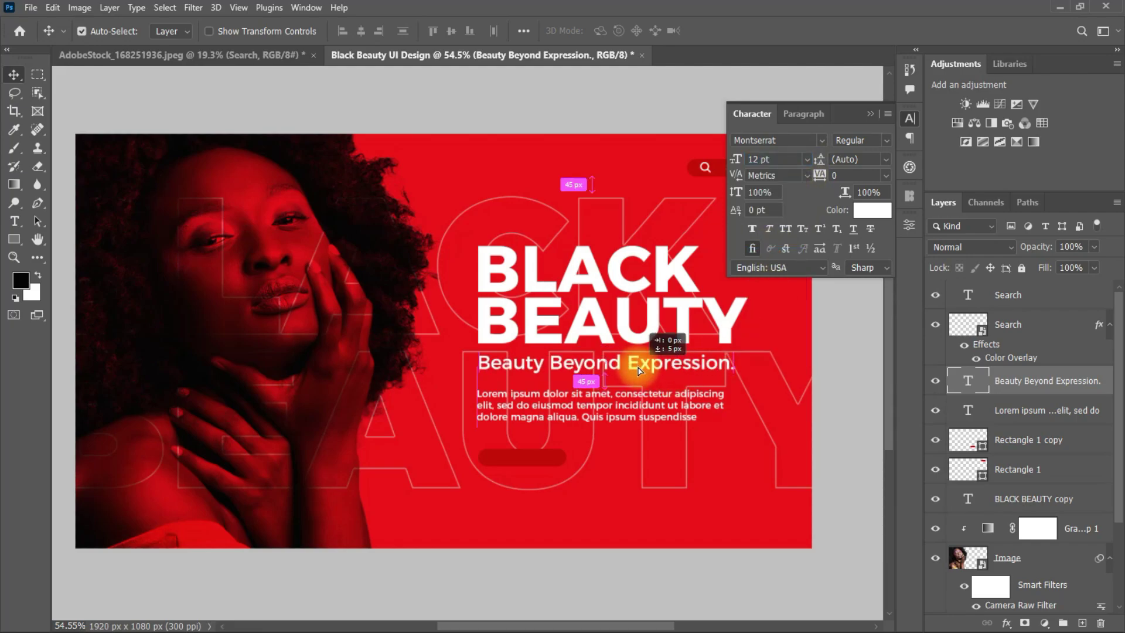
pyautogui.moveTo(626, 409); pyautogui.dragTo(626, 402)
pyautogui.click(870, 115)
# Step: Enlarge the rounded rectangle below the paragraph into a button and duplicate it to its right at the same height
pyautogui.click(498, 460)
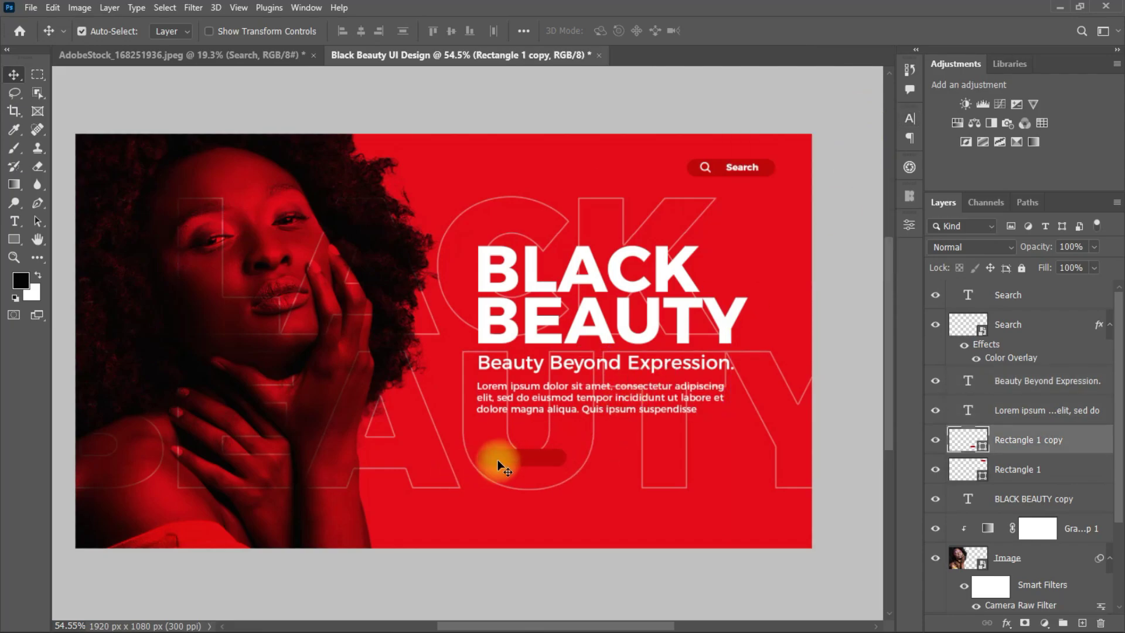
pyautogui.scroll(3, 501, 458)
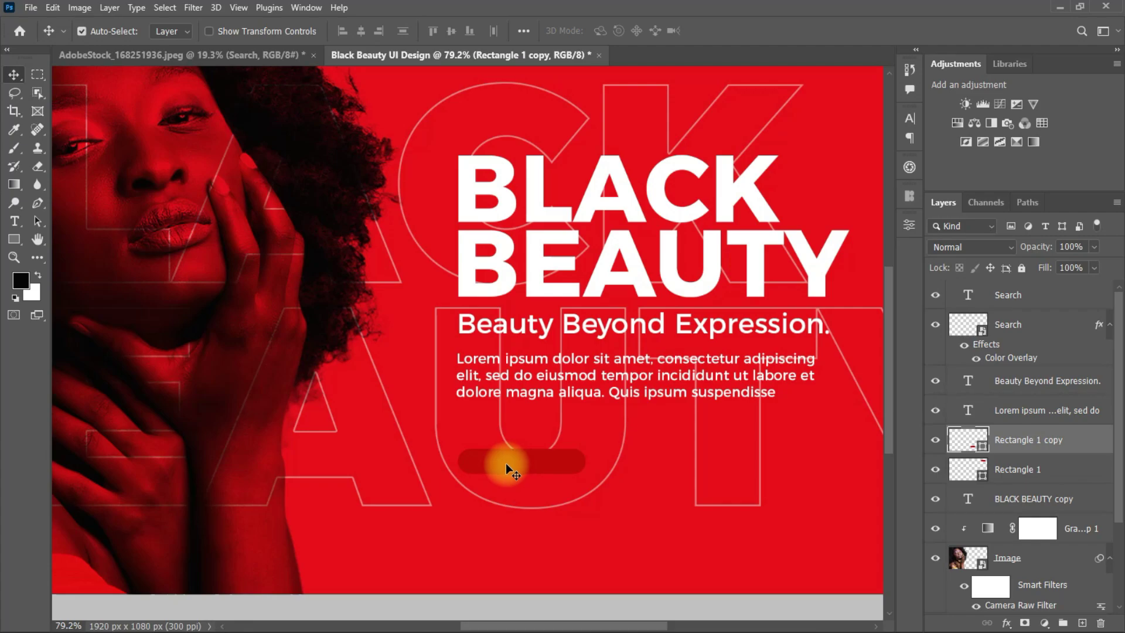
pyautogui.hotkey('ctrl', 't')
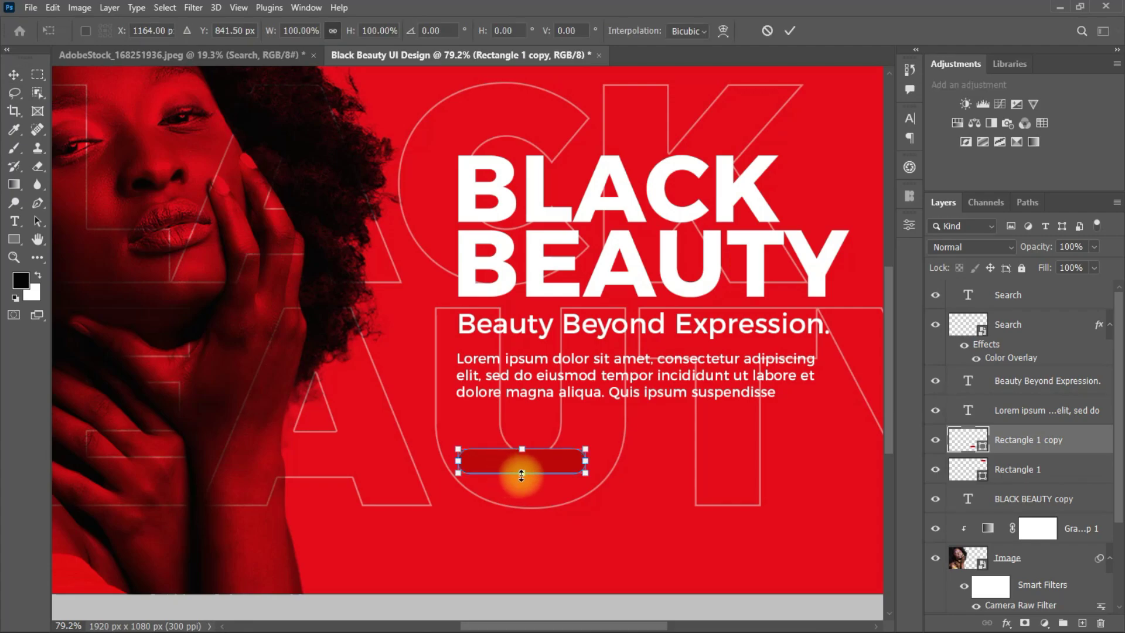
pyautogui.moveTo(522, 474); pyautogui.dragTo(739, 466)
pyautogui.click(790, 30)
pyautogui.scroll(-3, 674, 407)
pyautogui.scroll(2, 691, 277)
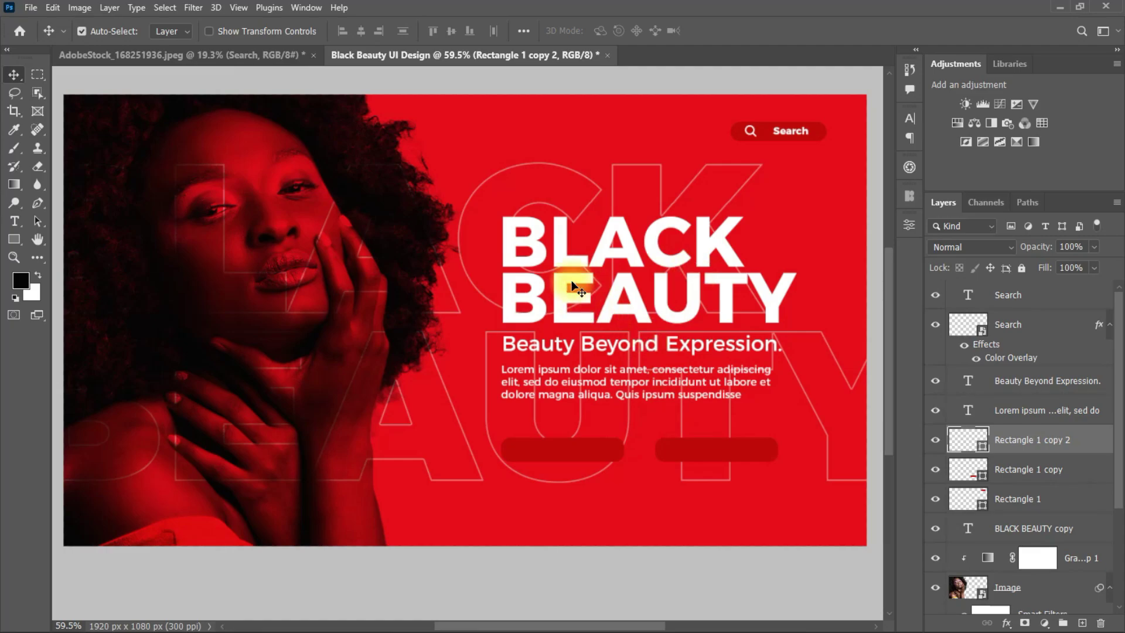
# Step: Duplicate the Search text to the header area above the BLACK BEAUTY title and change the copy's text to "Home"
pyautogui.click(15, 221)
pyautogui.click(15, 76)
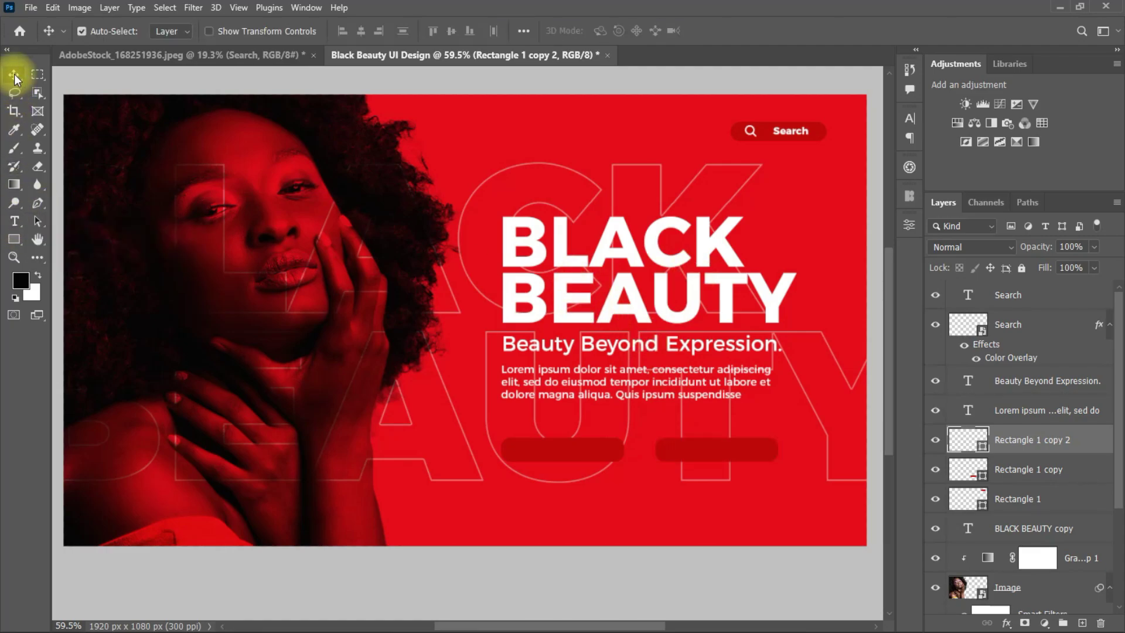
pyautogui.click(793, 131)
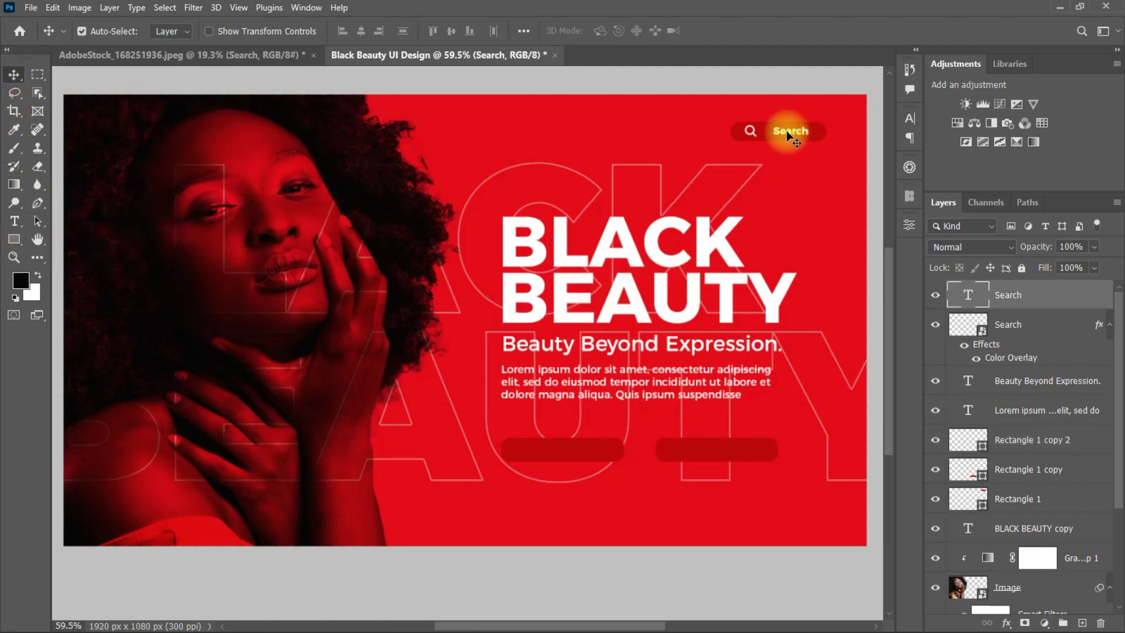
pyautogui.moveTo(787, 130); pyautogui.dragTo(498, 143)
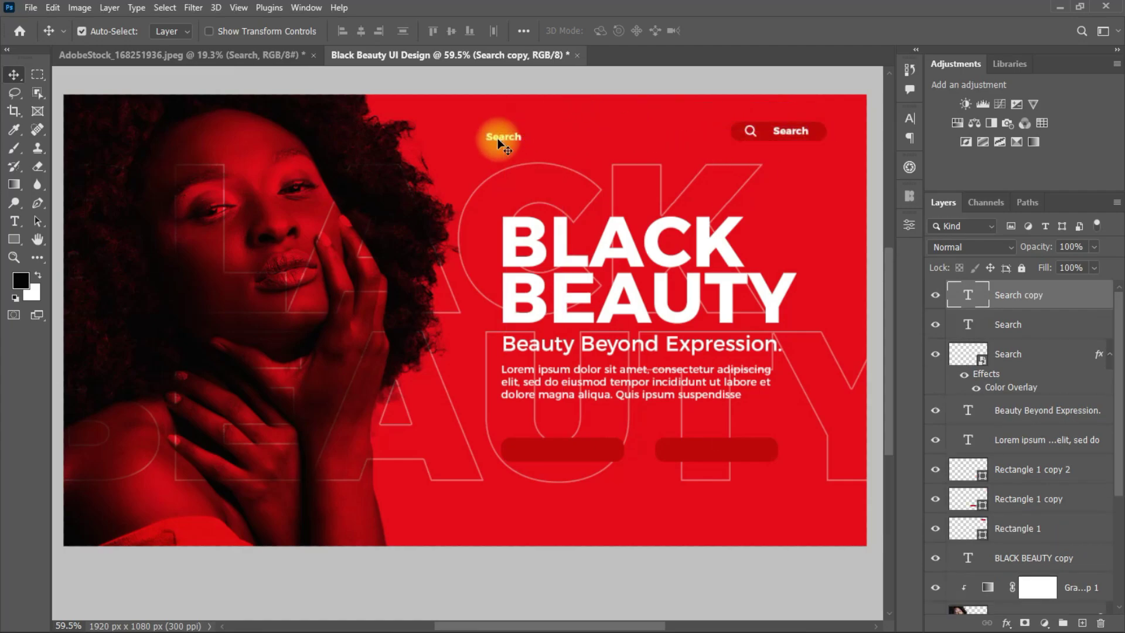
pyautogui.doubleClick(502, 140)
pyautogui.write('Hom')
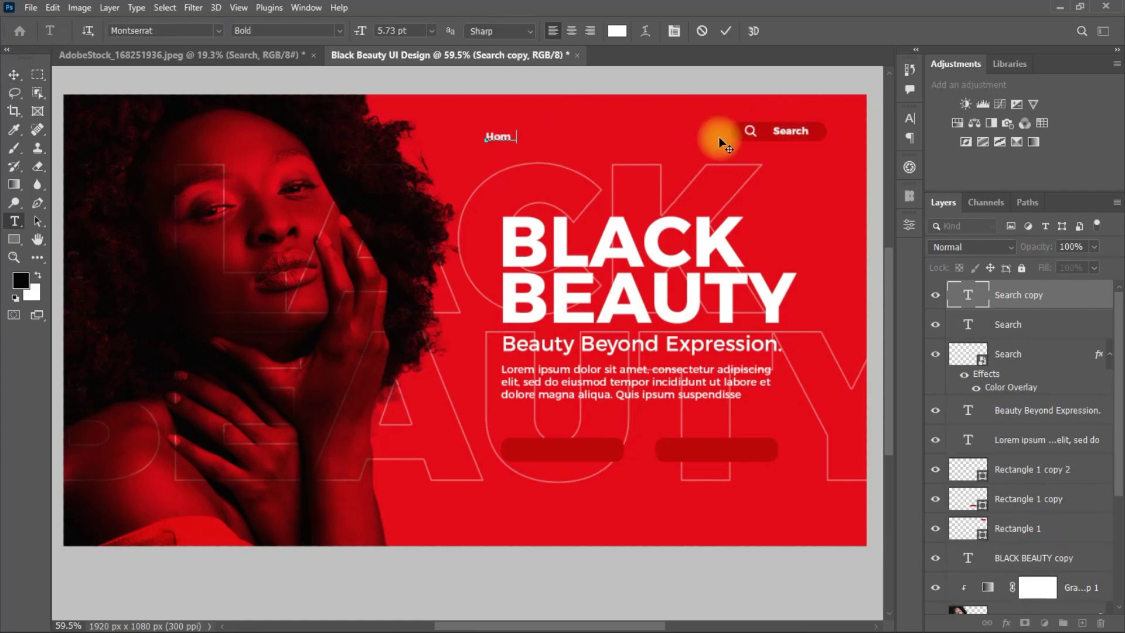
pyautogui.write('e')
pyautogui.click(726, 32)
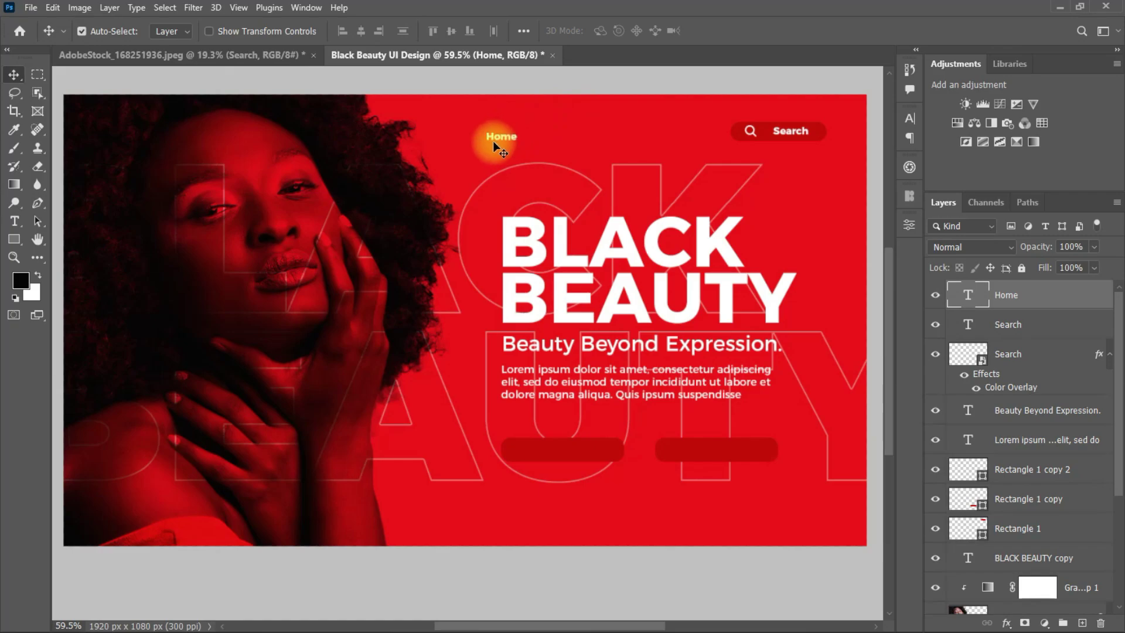
# Step: Duplicate the Home label twice to its right in the header and change the first copy's text to "Produtcts"
pyautogui.moveTo(498, 141); pyautogui.dragTo(632, 144)
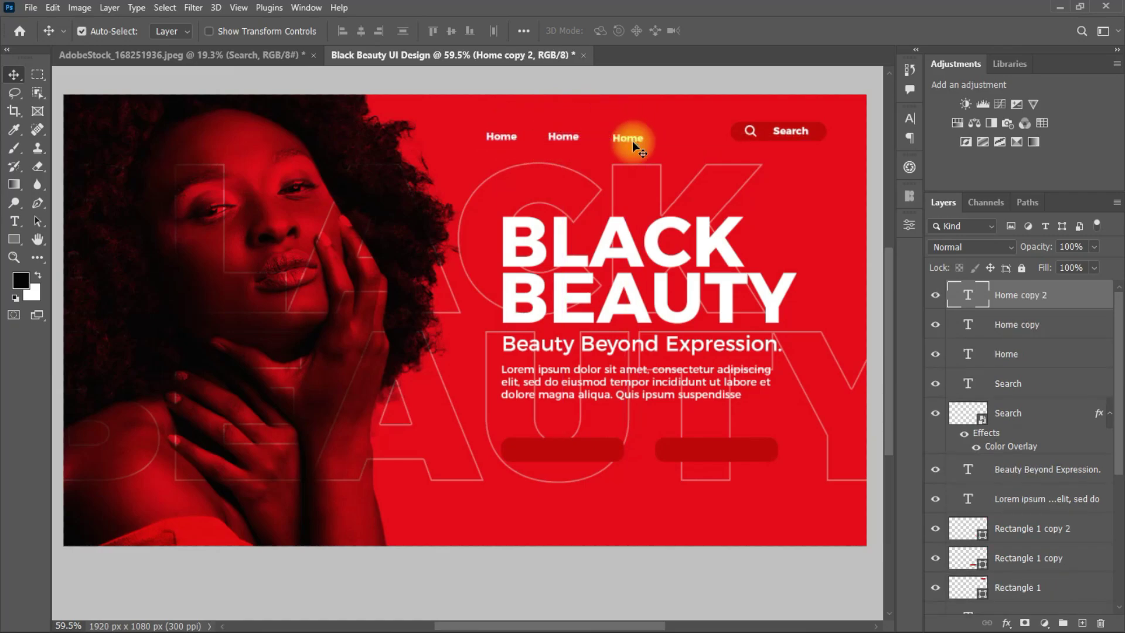
pyautogui.doubleClick(564, 137)
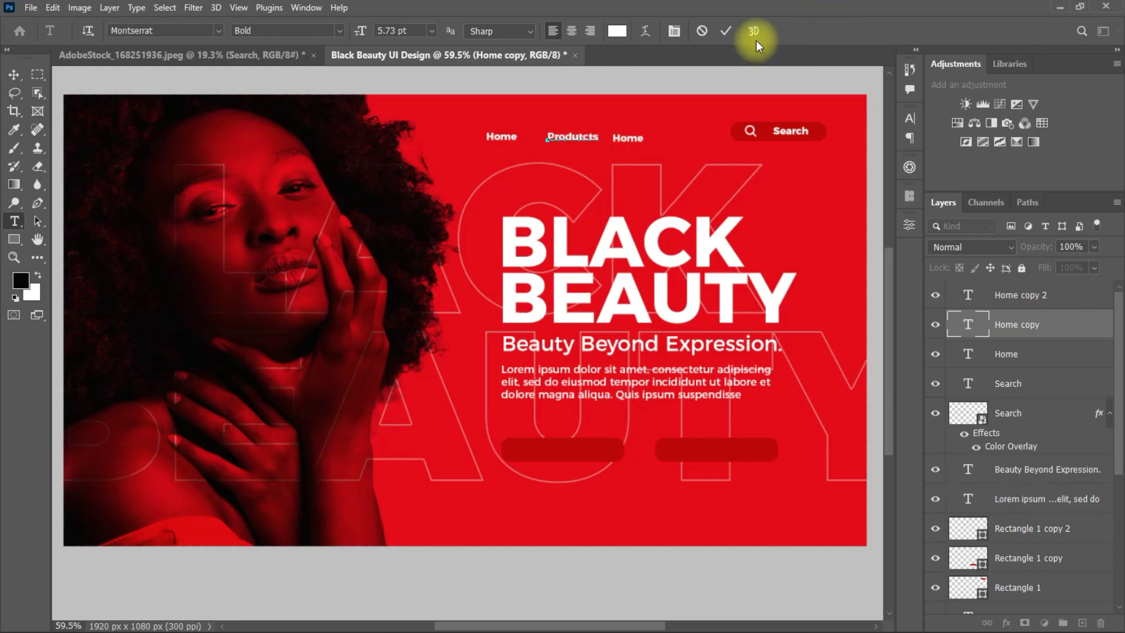
pyautogui.click(725, 30)
pyautogui.press('v')
# Step: Change the last Home copy's text to "Beauty" and shift it right to clear the neighbouring label
pyautogui.click(649, 143)
pyautogui.click(620, 140)
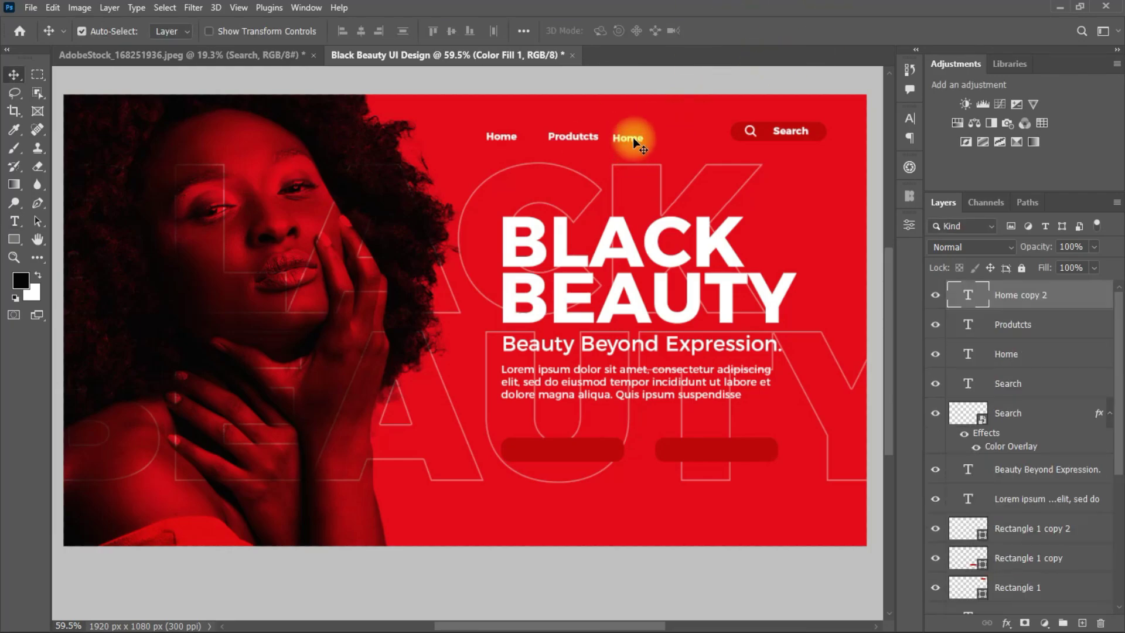
pyautogui.doubleClick(622, 140)
pyautogui.write('Beauty')
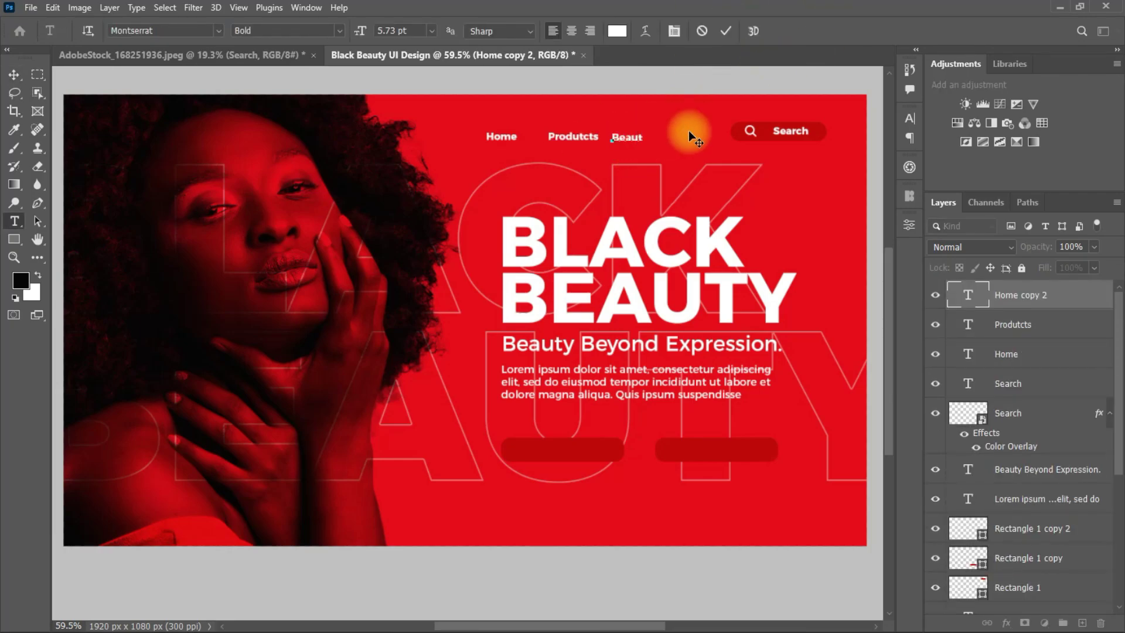
pyautogui.click(726, 30)
pyautogui.press('v')
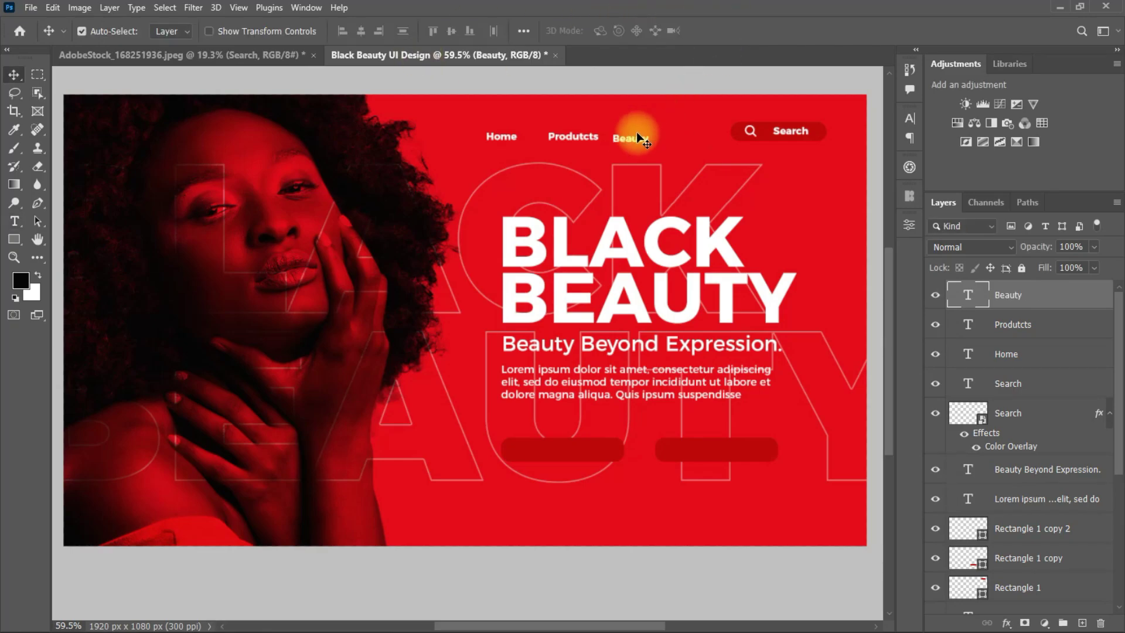
pyautogui.moveTo(630, 140); pyautogui.dragTo(648, 141)
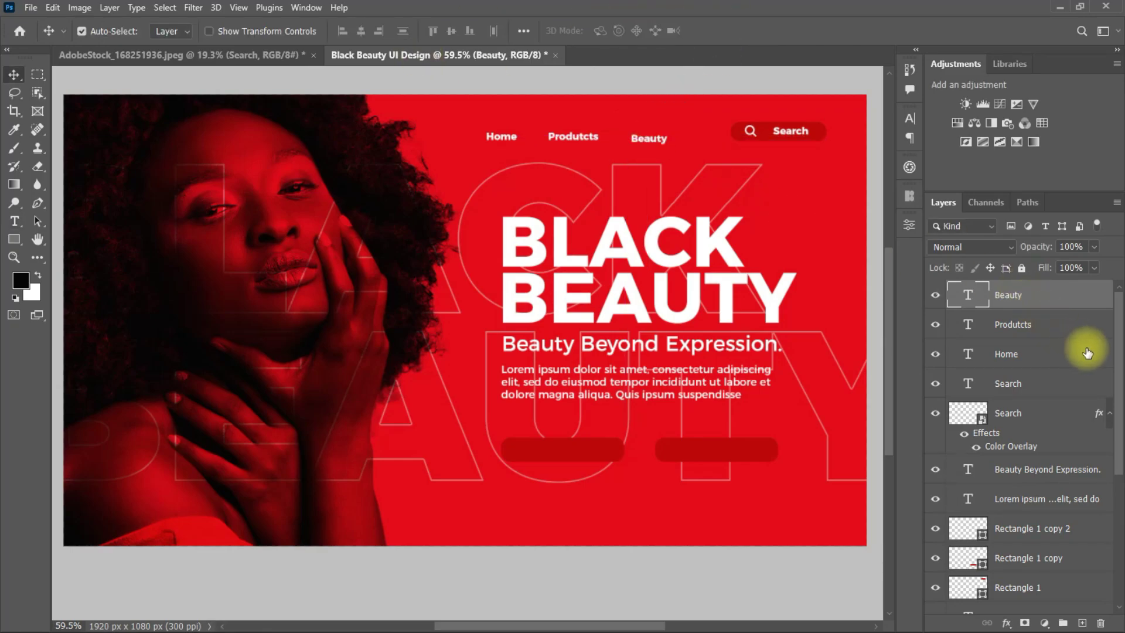
# Step: Lock the Color Fill 1 layer and the outlined BLACK BEAUTY background text layer
pyautogui.scroll(-5, 1114, 510)
pyautogui.click(1082, 574)
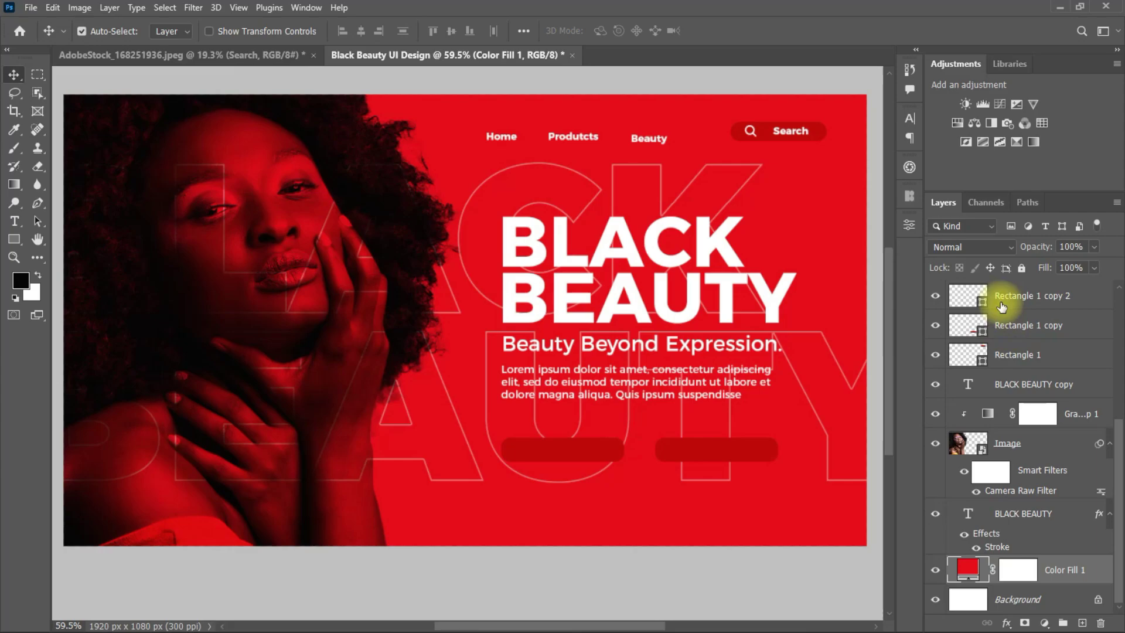
pyautogui.click(1022, 268)
pyautogui.click(1062, 513)
pyautogui.click(1021, 268)
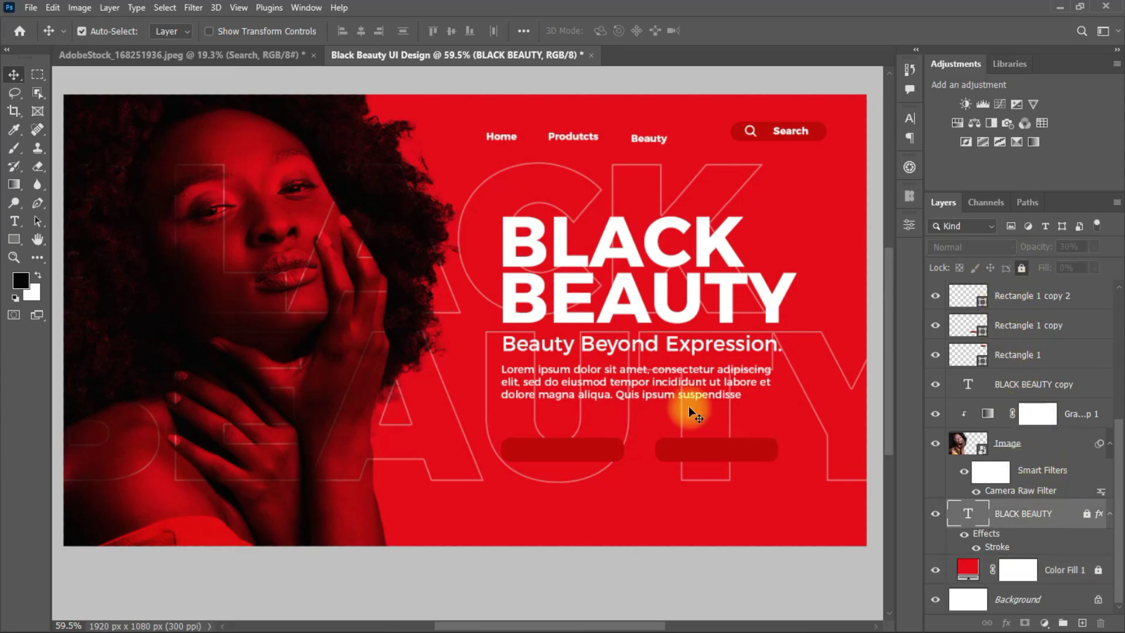
# Step: Select the three navigation labels in the header and distribute them evenly in the horizontal direction
pyautogui.moveTo(471, 129); pyautogui.dragTo(665, 142)
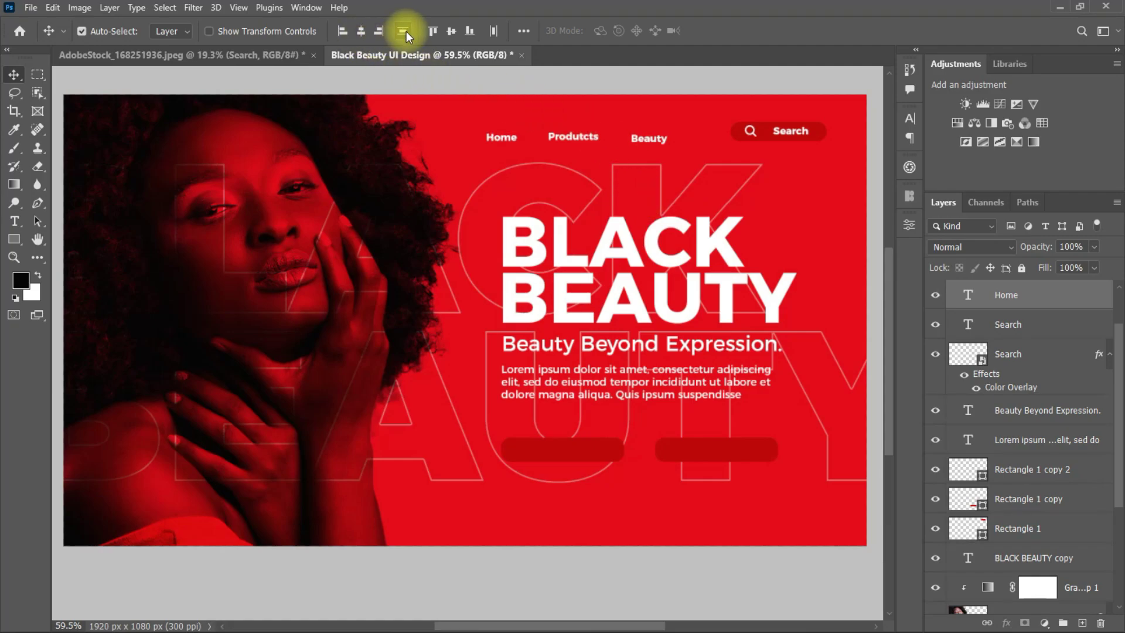
pyautogui.click(498, 28)
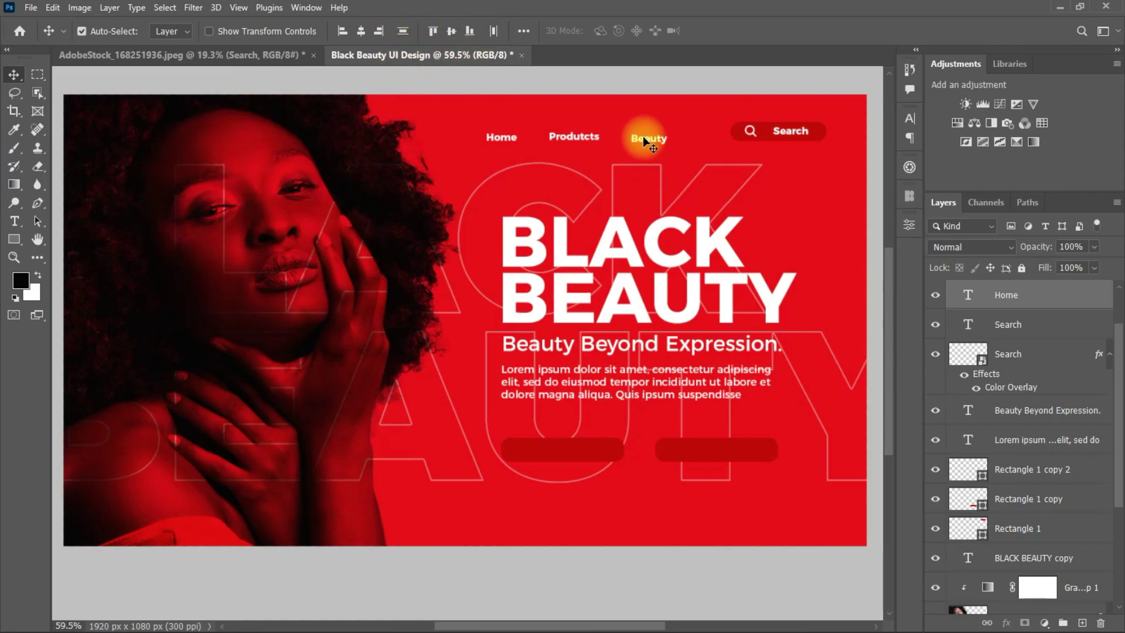
# Step: Move the three navigation labels up beside the search bar, shifting Beauty and Home closer to Produtcts and level with it
pyautogui.moveTo(641, 142); pyautogui.dragTo(683, 136)
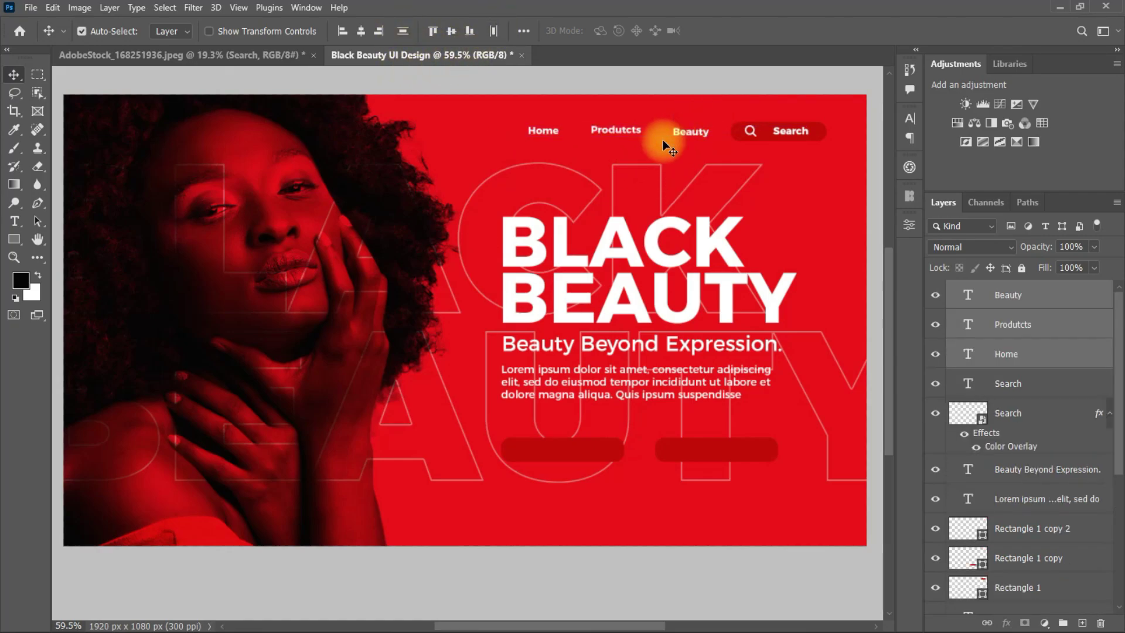
pyautogui.click(686, 129)
pyautogui.moveTo(687, 130); pyautogui.dragTo(677, 129)
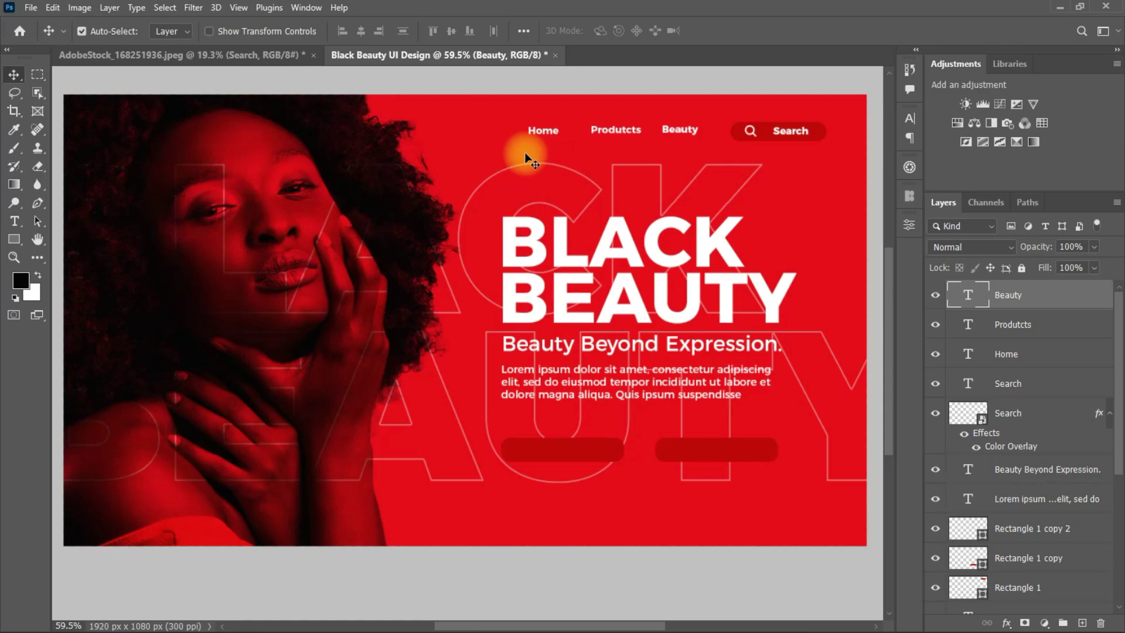
pyautogui.moveTo(535, 129); pyautogui.dragTo(541, 131)
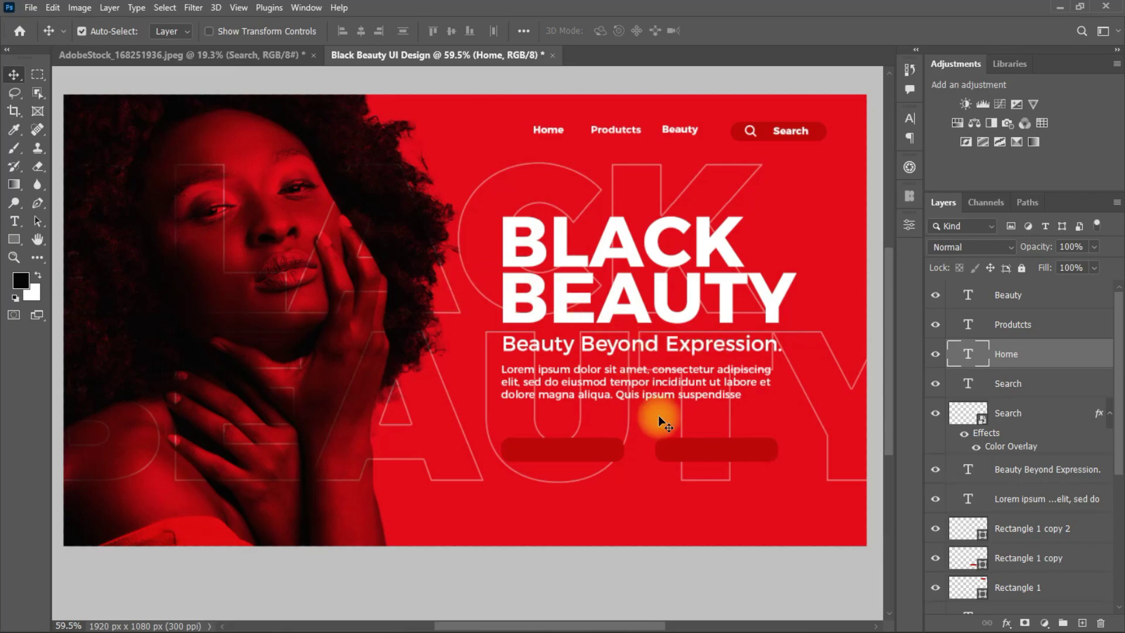
pyautogui.click(15, 221)
pyautogui.click(95, 221)
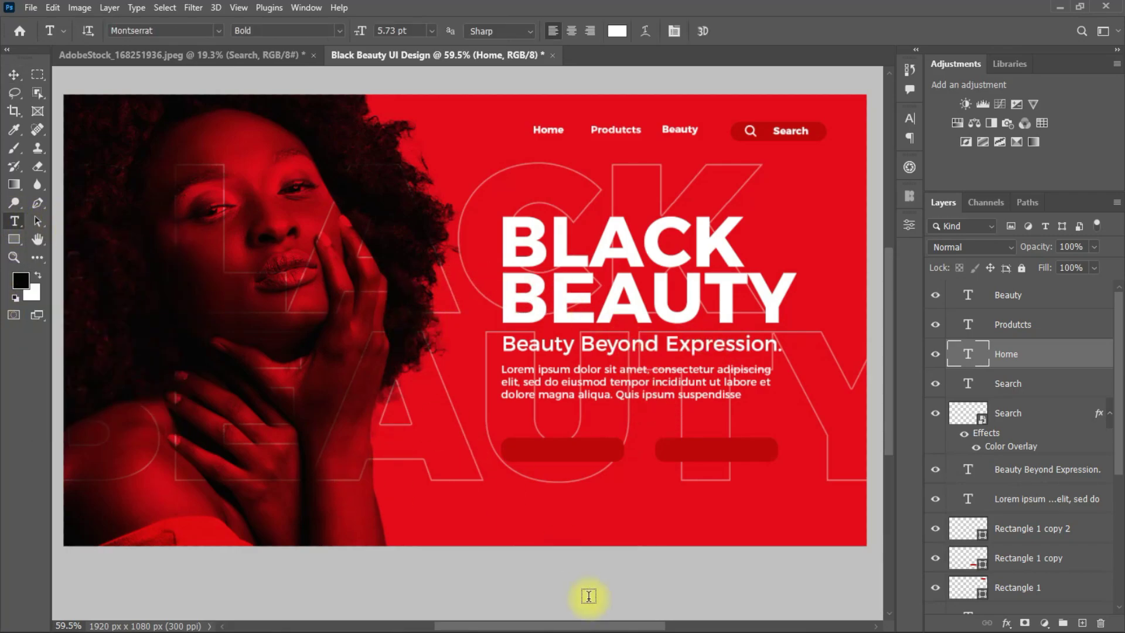
pyautogui.click(530, 522)
pyautogui.click(556, 249)
pyautogui.click(477, 528)
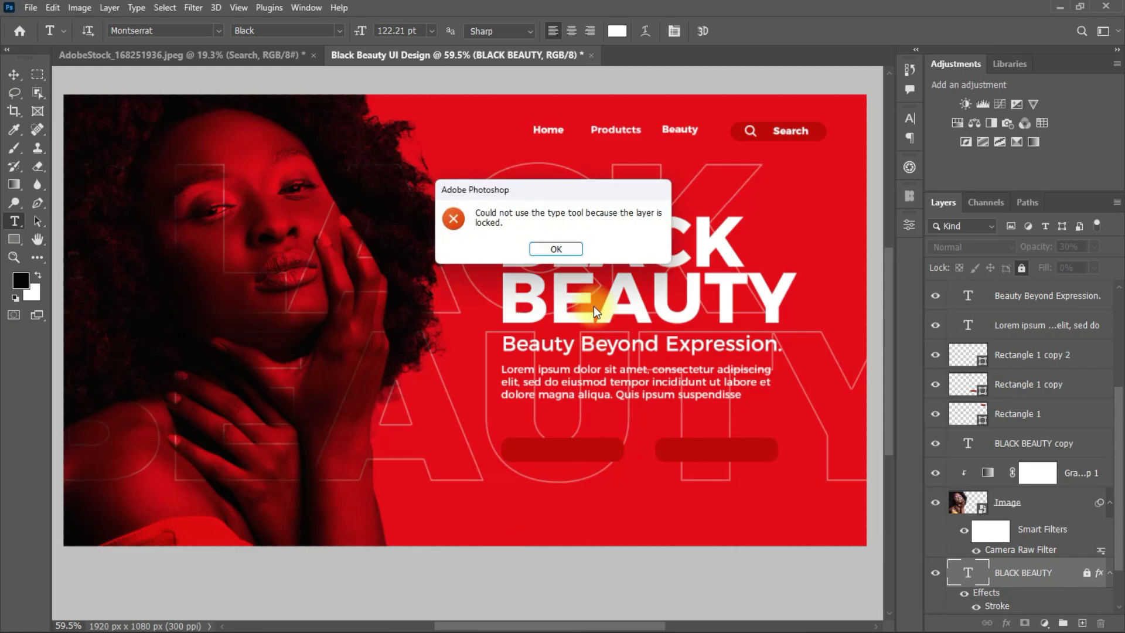
pyautogui.click(557, 249)
pyautogui.click(12, 74)
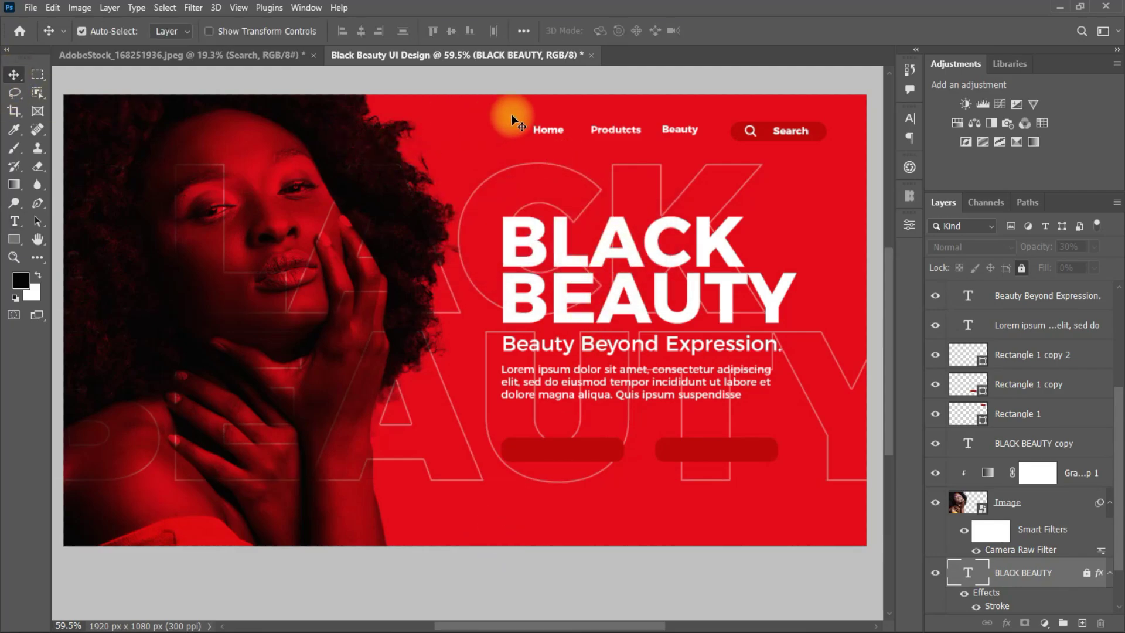
# Step: Duplicate the Home label onto the first button below the paragraph and change its text to "ADD TO CART"
pyautogui.click(540, 128)
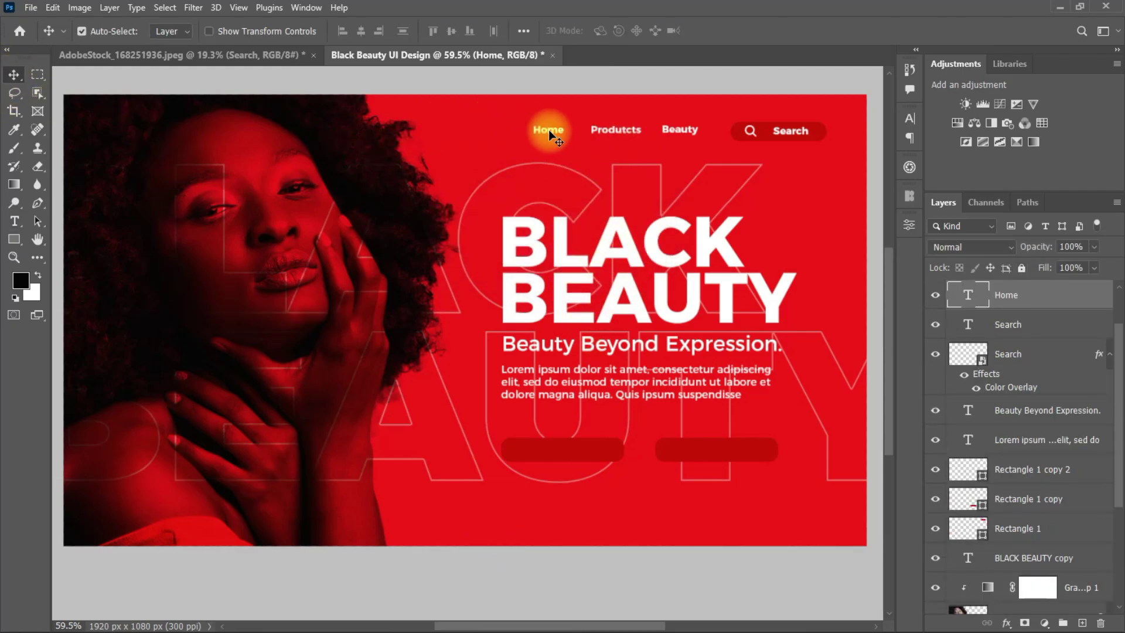
pyautogui.moveTo(549, 129); pyautogui.dragTo(545, 452)
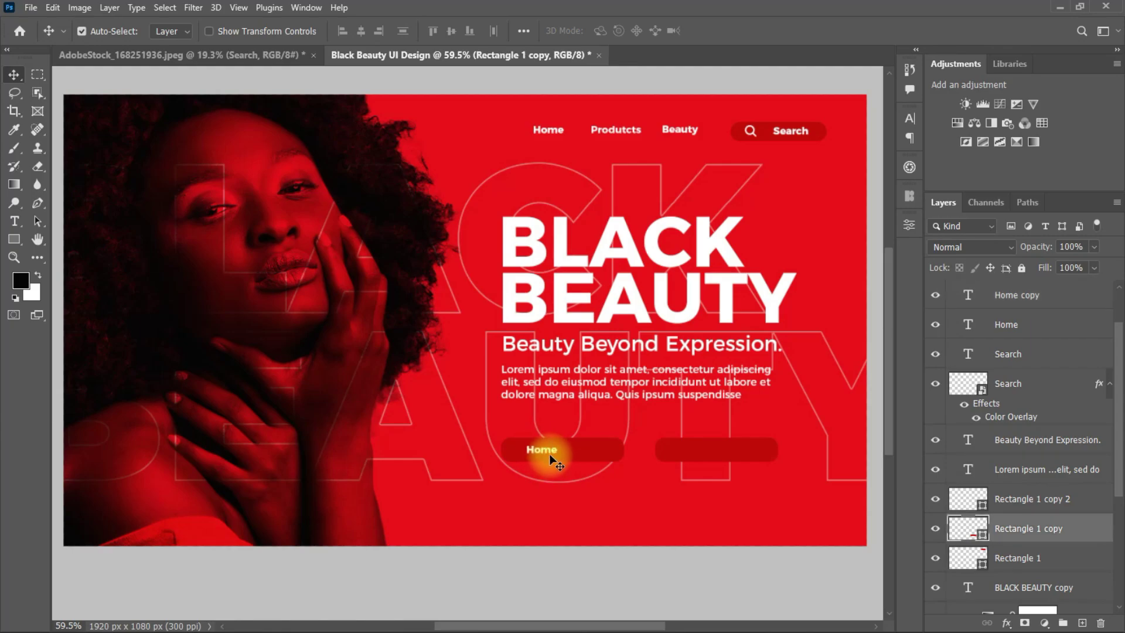
pyautogui.doubleClick(546, 450)
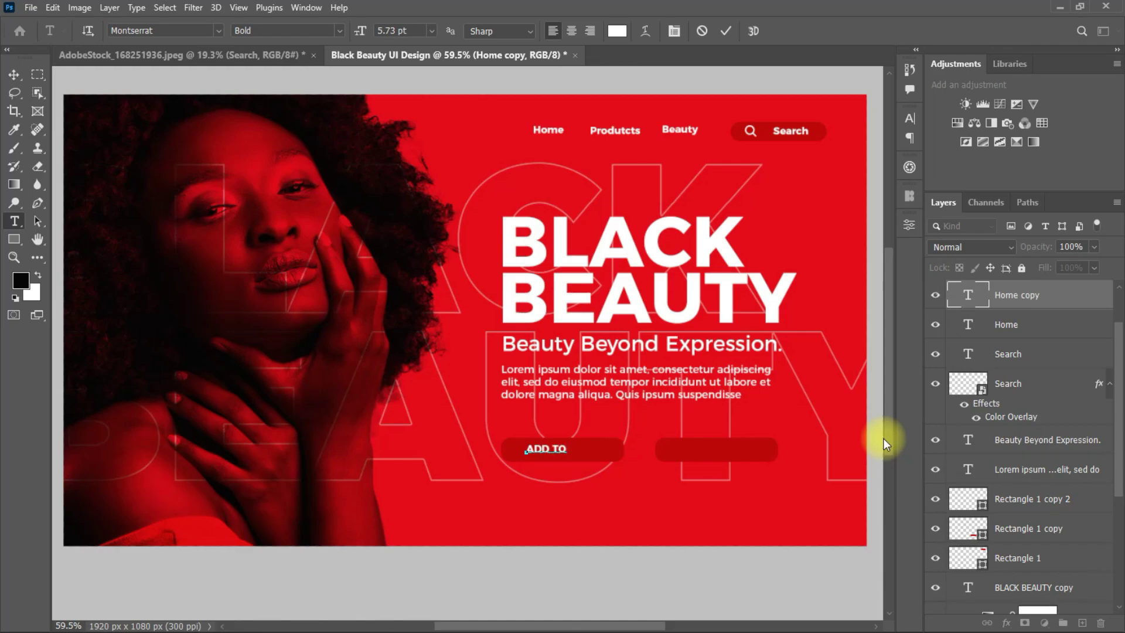
pyautogui.click(726, 30)
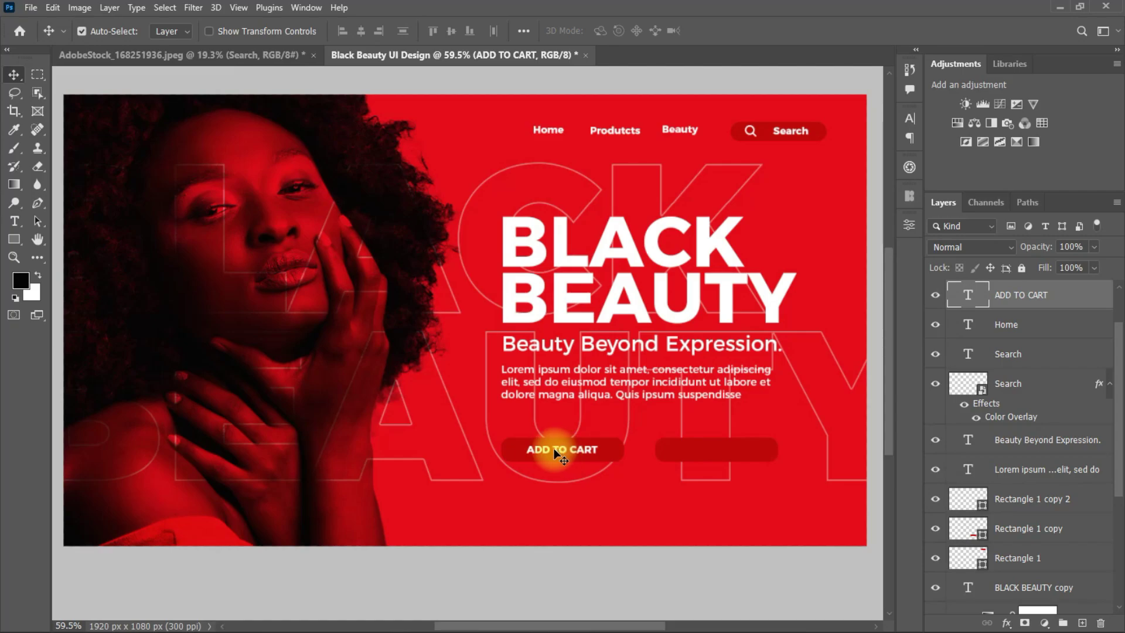
# Step: Duplicate the ADD TO CART label onto the second button and change the copy's text to "BOOK A DATE"
pyautogui.moveTo(555, 457); pyautogui.dragTo(710, 452)
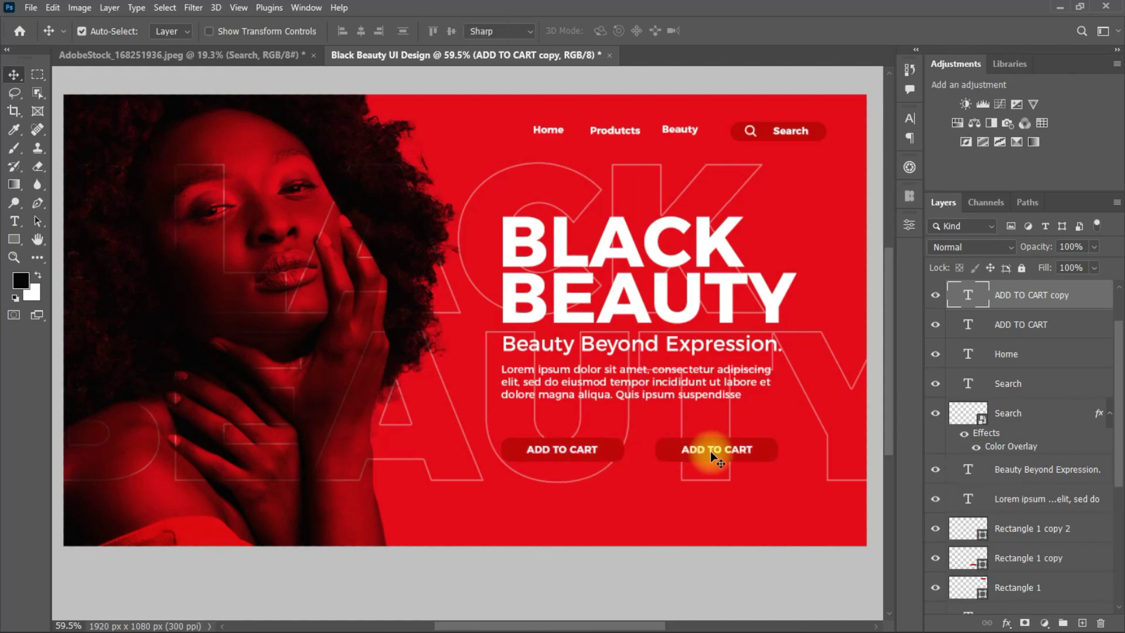
pyautogui.doubleClick(711, 452)
pyautogui.write('BOOK A DATE')
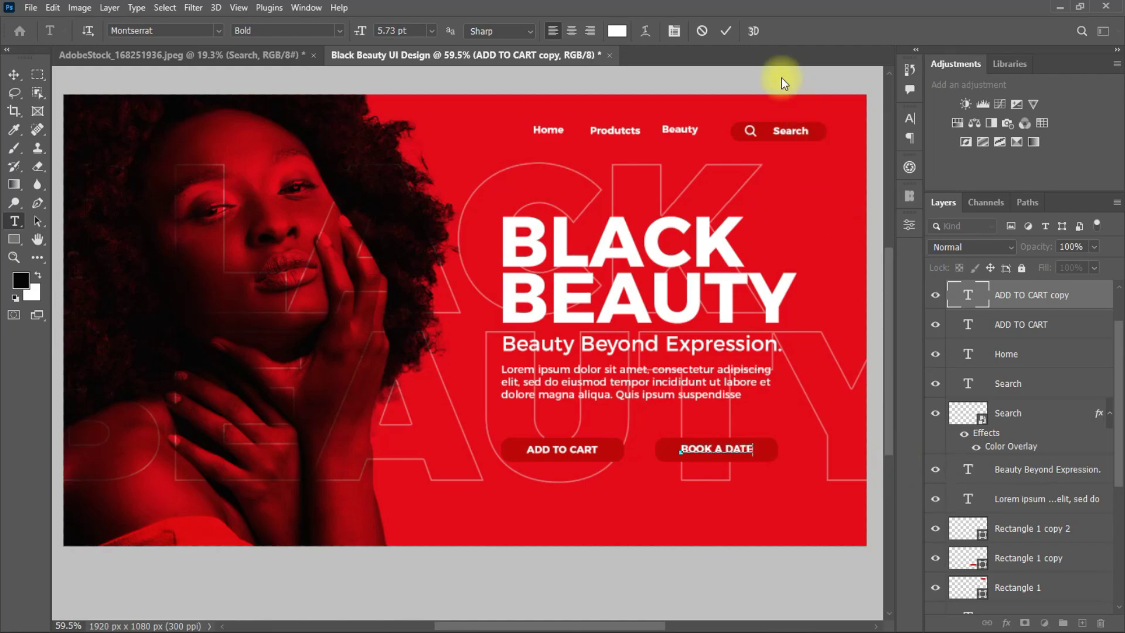
pyautogui.hotkey('ctrl', 'Return')
pyautogui.press('v')
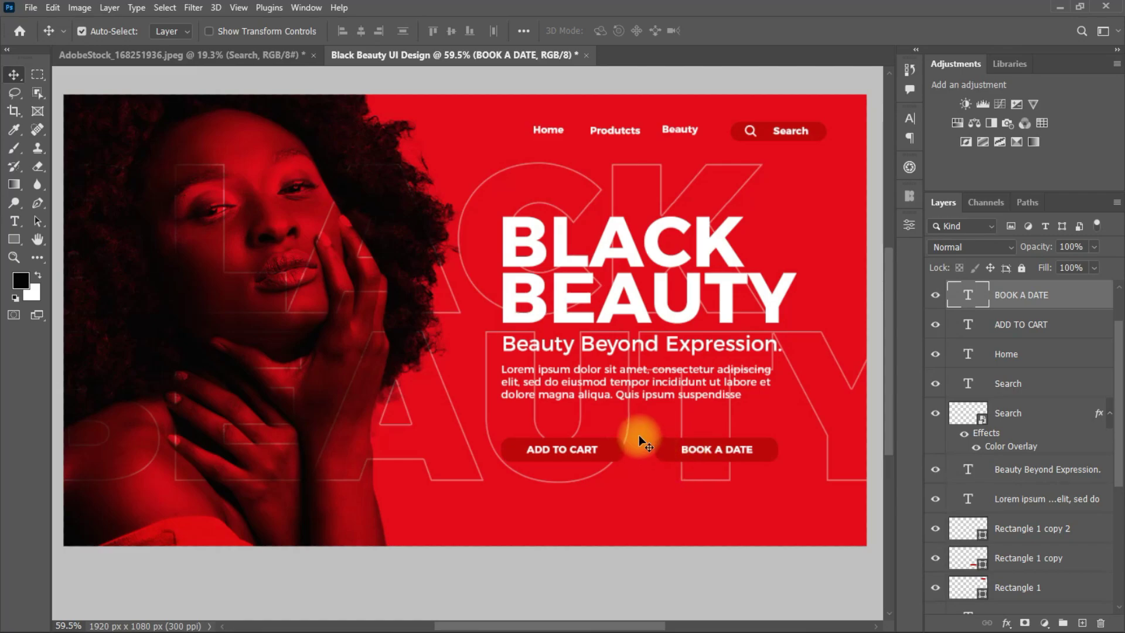
# Step: Lock the Image layer in AdobeStock_168251936.jpeg and bring the Instagram, Whatsapp and Twitter icons into the Black Beauty UI Design document
pyautogui.scroll(-3, 637, 431)
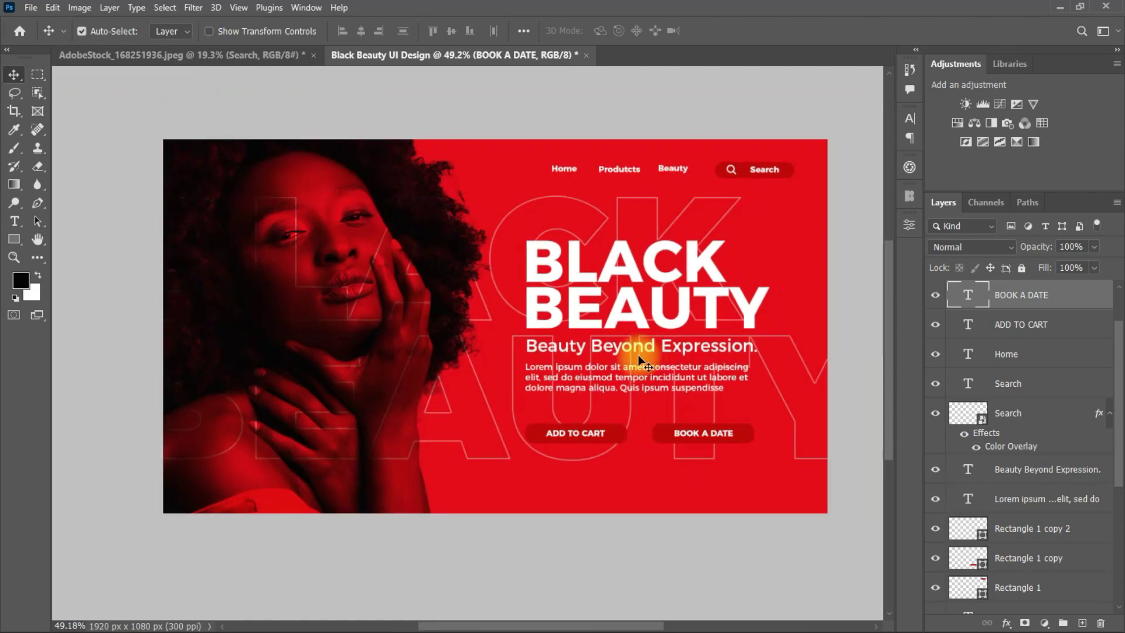
pyautogui.click(110, 55)
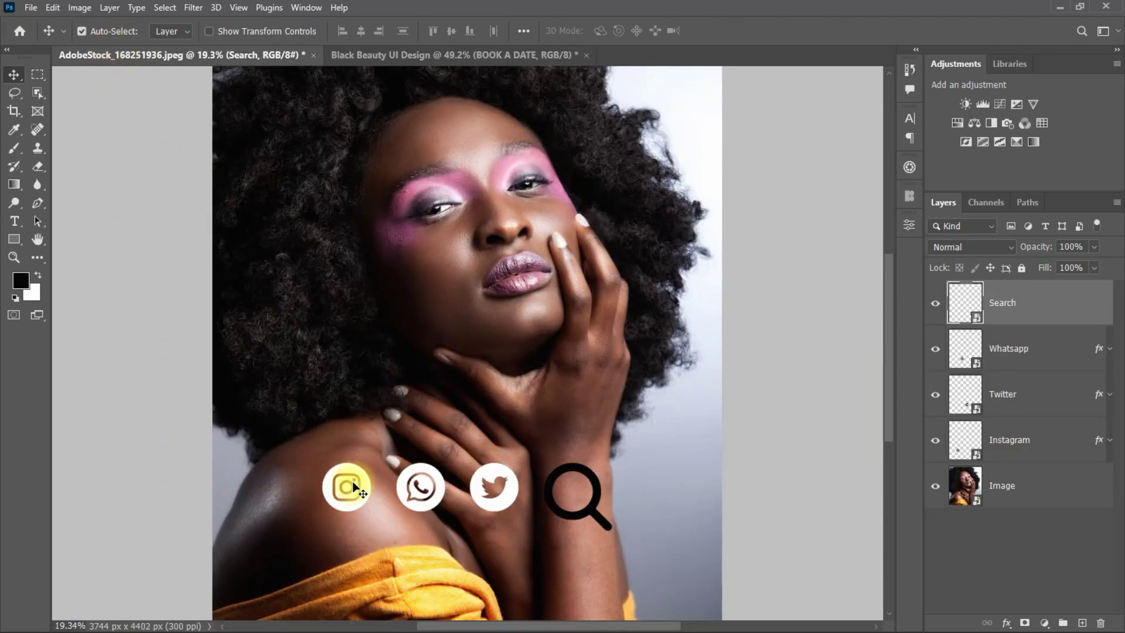
pyautogui.click(1008, 486)
pyautogui.click(1021, 268)
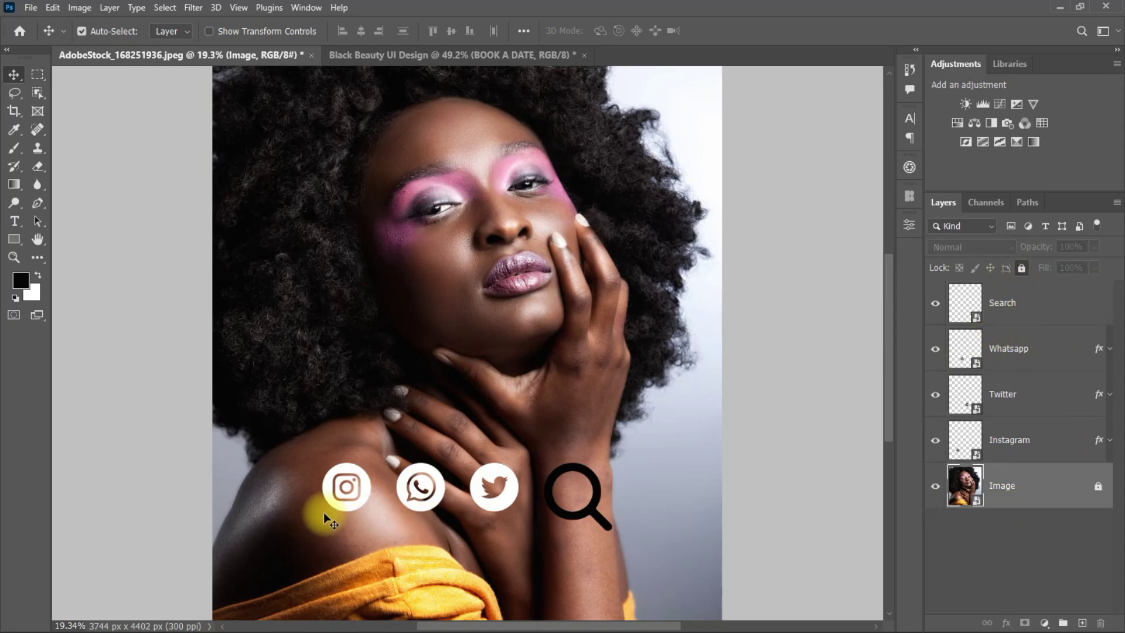
pyautogui.moveTo(297, 472); pyautogui.dragTo(630, 533)
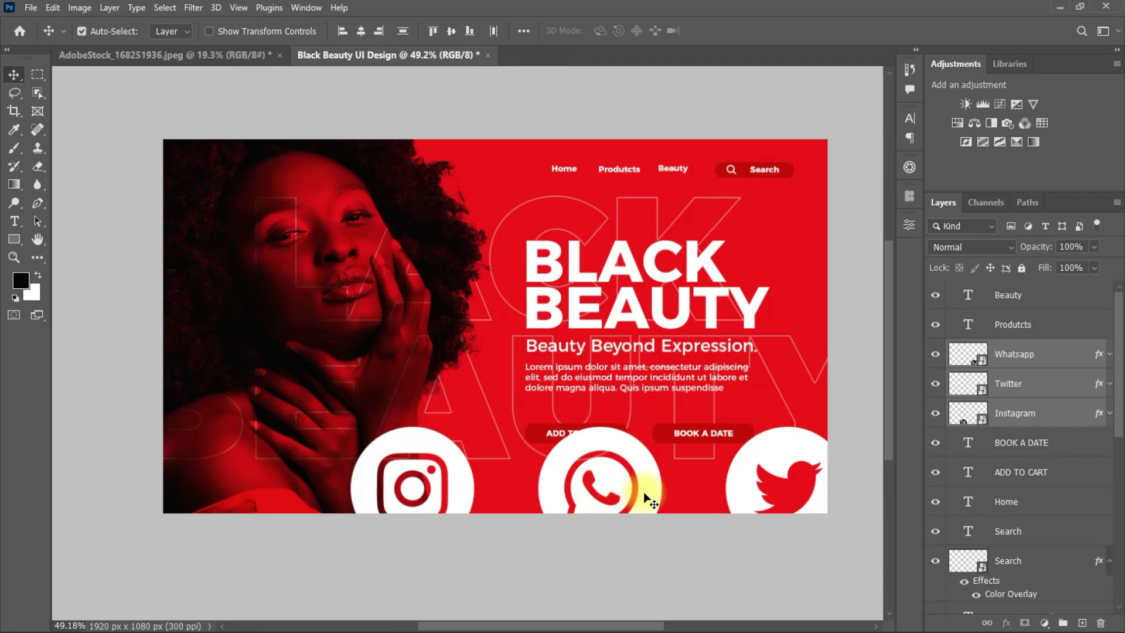
# Step: Scale the three social icons to about 9.83% and place them near the design's lower-right corner, below the BOOK A DATE button
pyautogui.hotkey('ctrl', 't')
pyautogui.moveTo(849, 489); pyautogui.dragTo(785, 485)
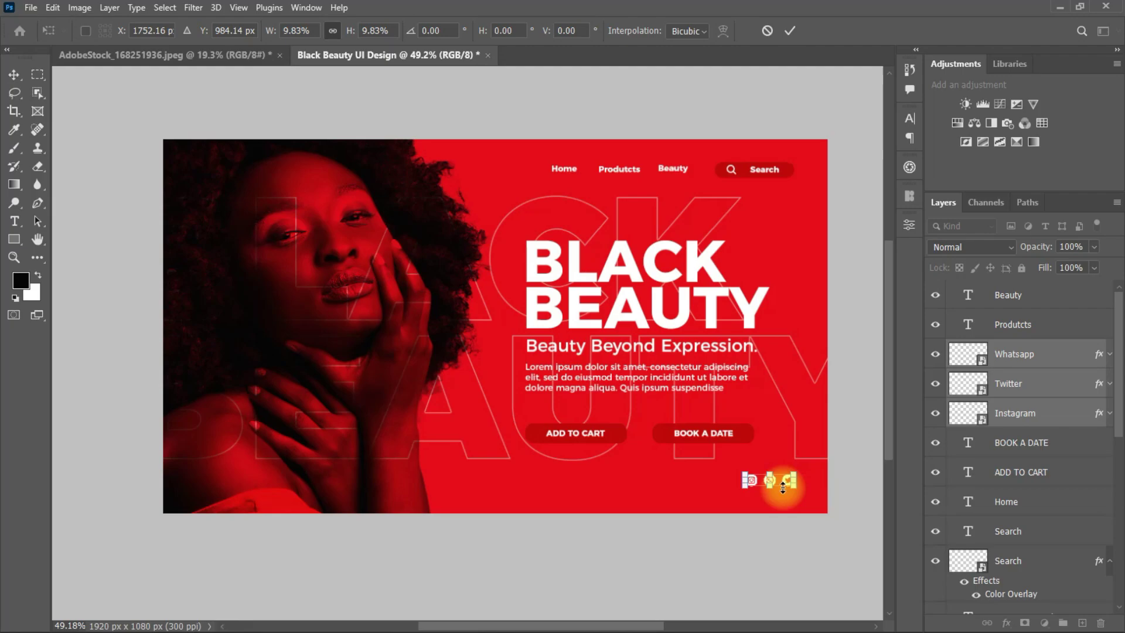
pyautogui.click(790, 31)
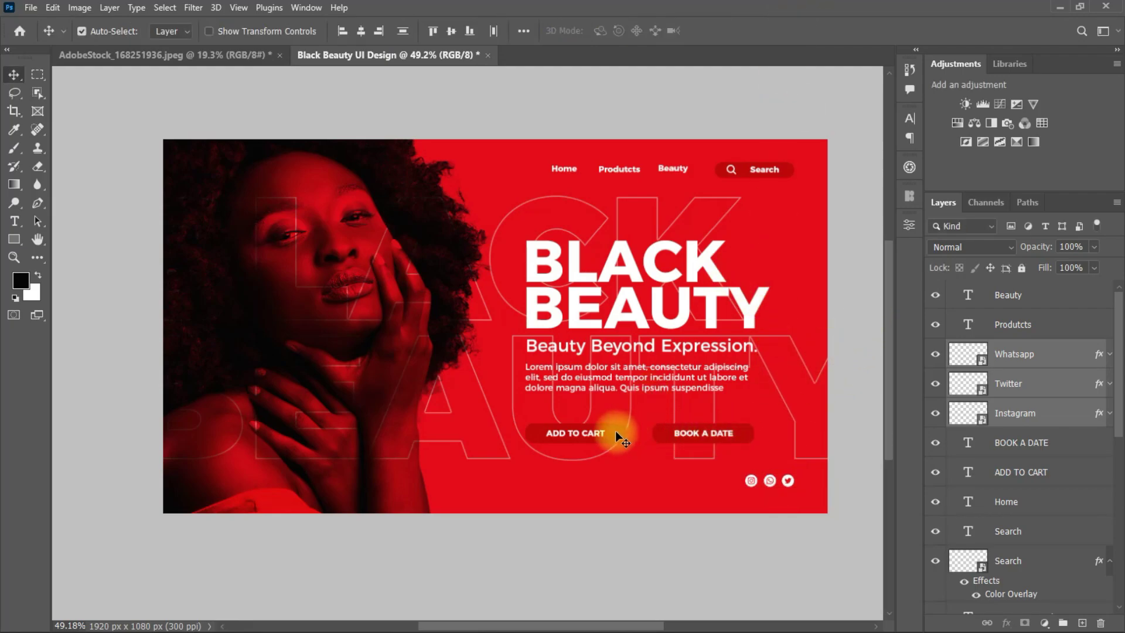
# Step: Nudge the solid BLACK BEAUTY title and the Beauty Beyond Expression tagline slightly upward
pyautogui.click(656, 268)
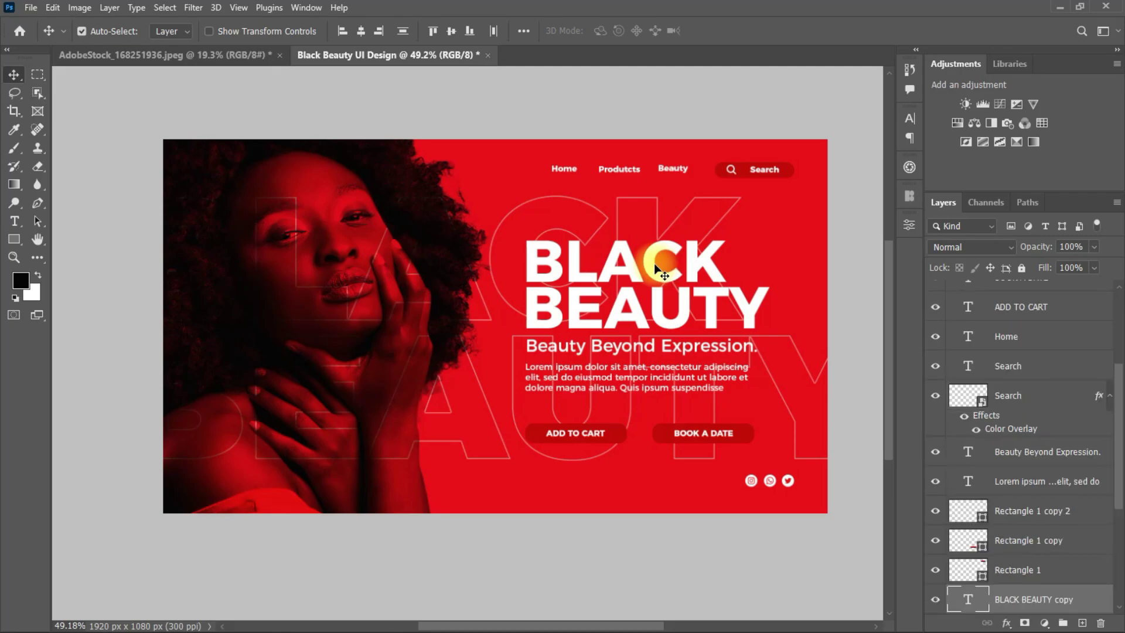
pyautogui.moveTo(656, 268); pyautogui.dragTo(655, 265)
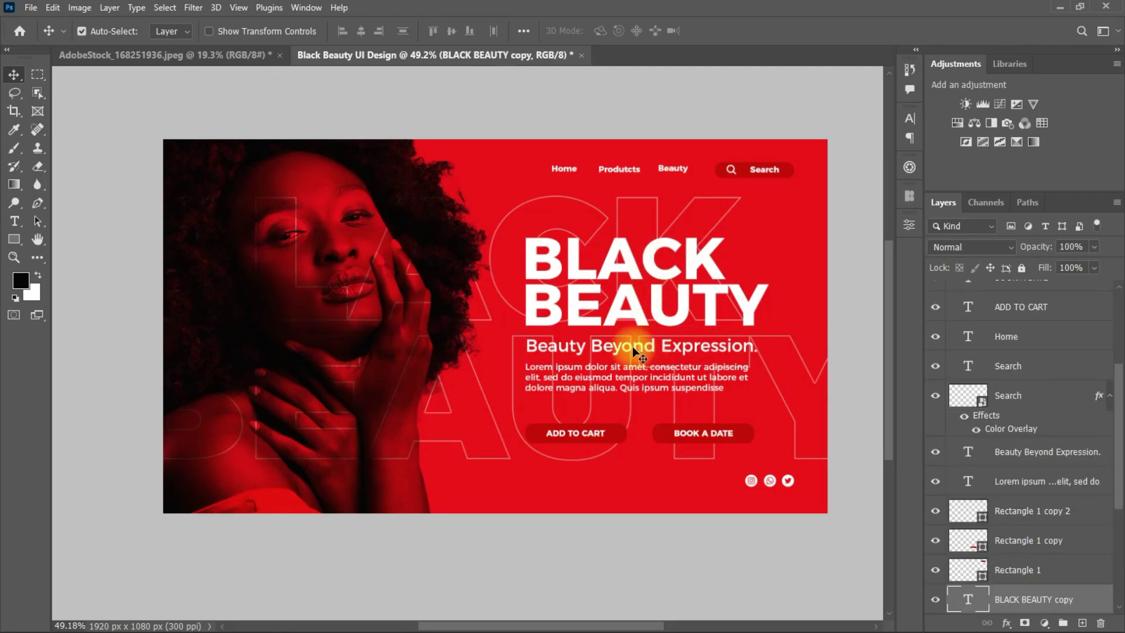
pyautogui.moveTo(628, 345); pyautogui.dragTo(627, 342)
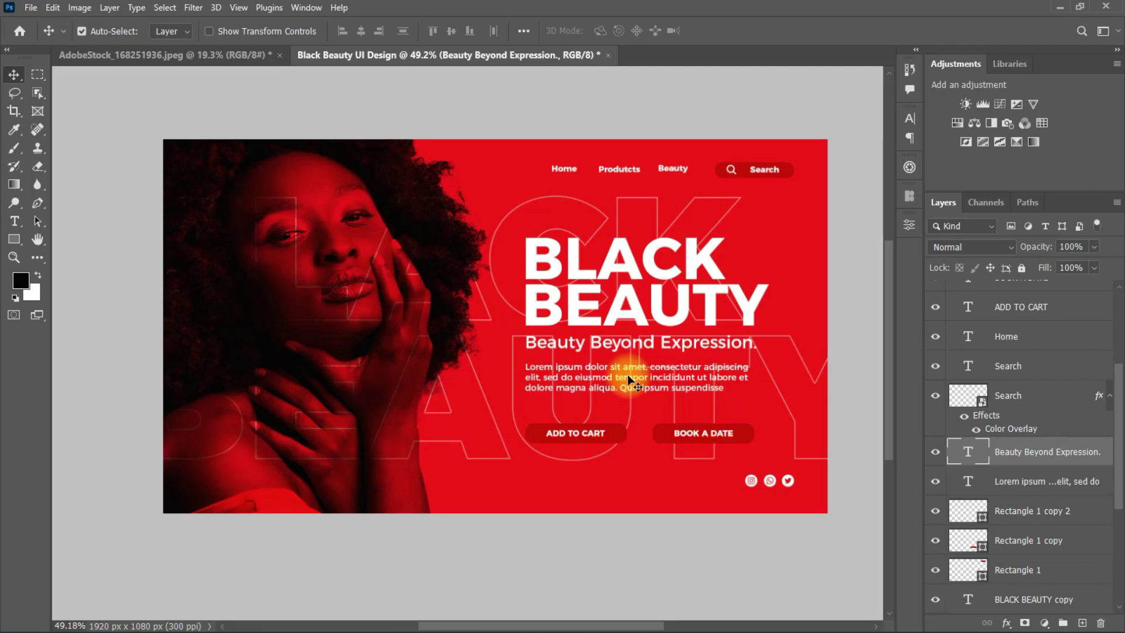
pyautogui.click(572, 437)
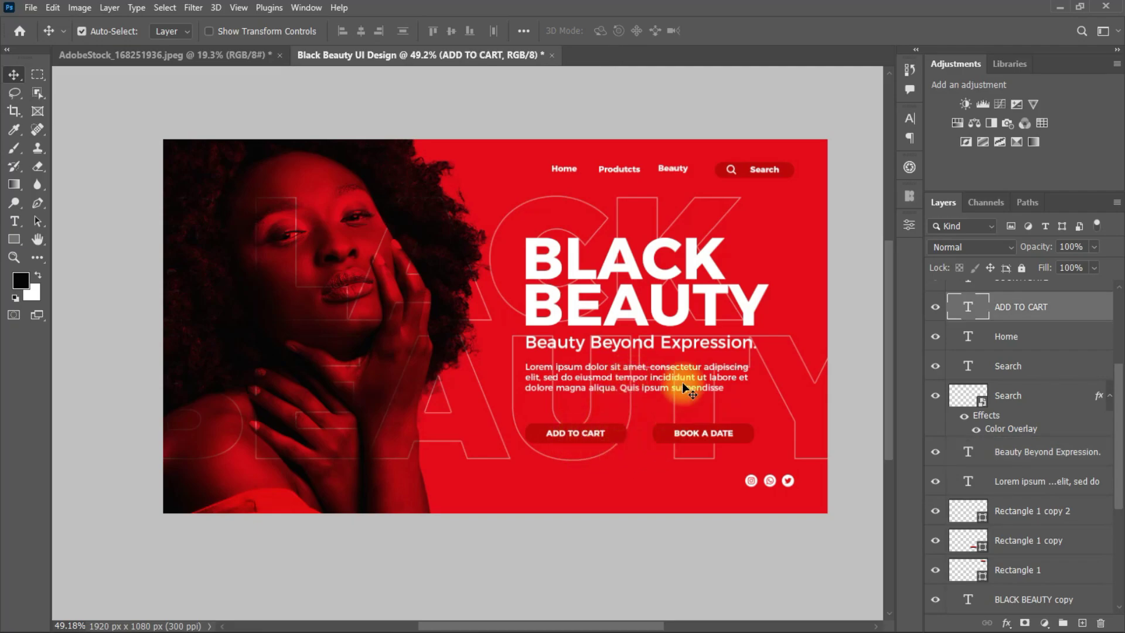
# Step: Add a Drop Shadow effect to the Rectangle 1 copy layer behind the ADD TO CART text
pyautogui.scroll(2, 683, 383)
pyautogui.scroll(-3, 583, 466)
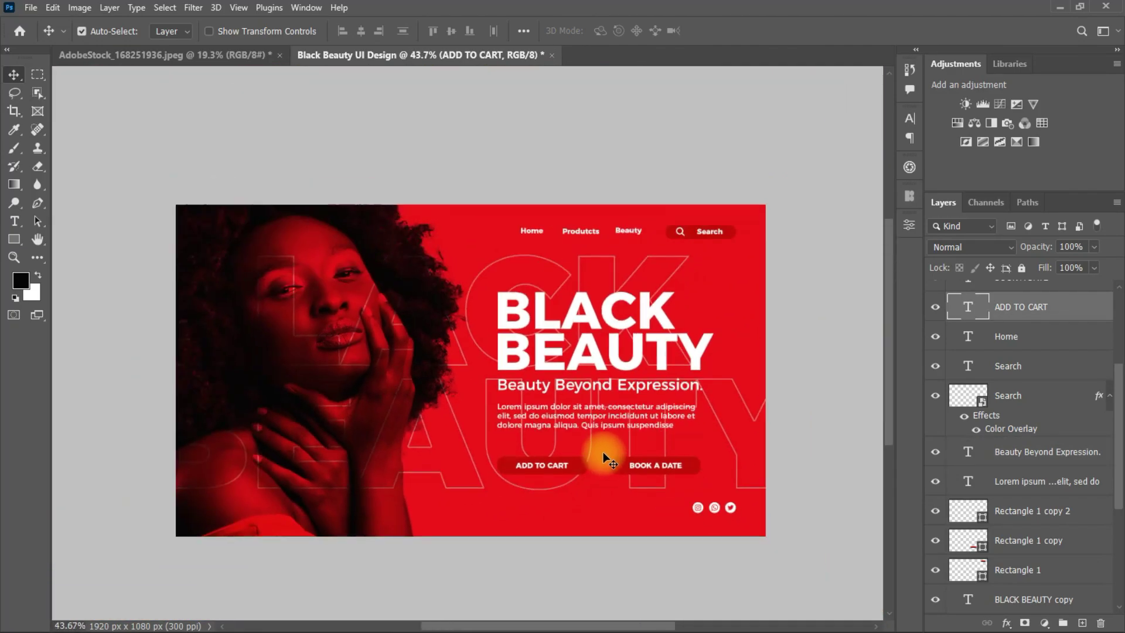
pyautogui.scroll(1, 571, 474)
pyautogui.click(1081, 536)
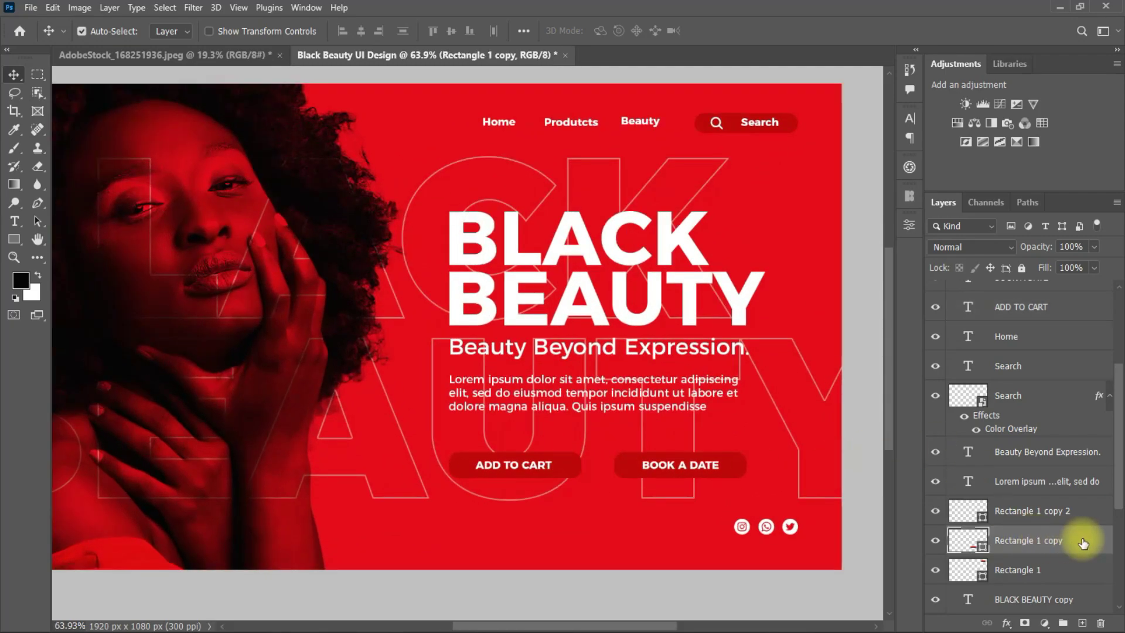
pyautogui.doubleClick(1082, 538)
pyautogui.moveTo(689, 203); pyautogui.dragTo(887, 226)
pyautogui.click(660, 486)
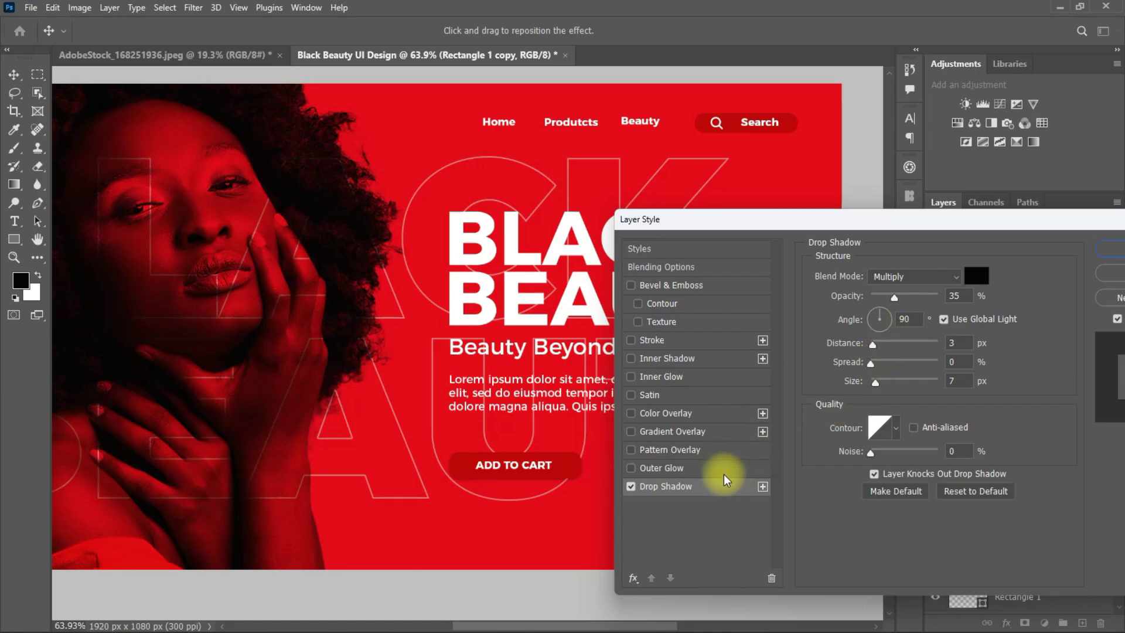
# Step: Set the button's drop shadow color to dark red 450004
pyautogui.click(976, 276)
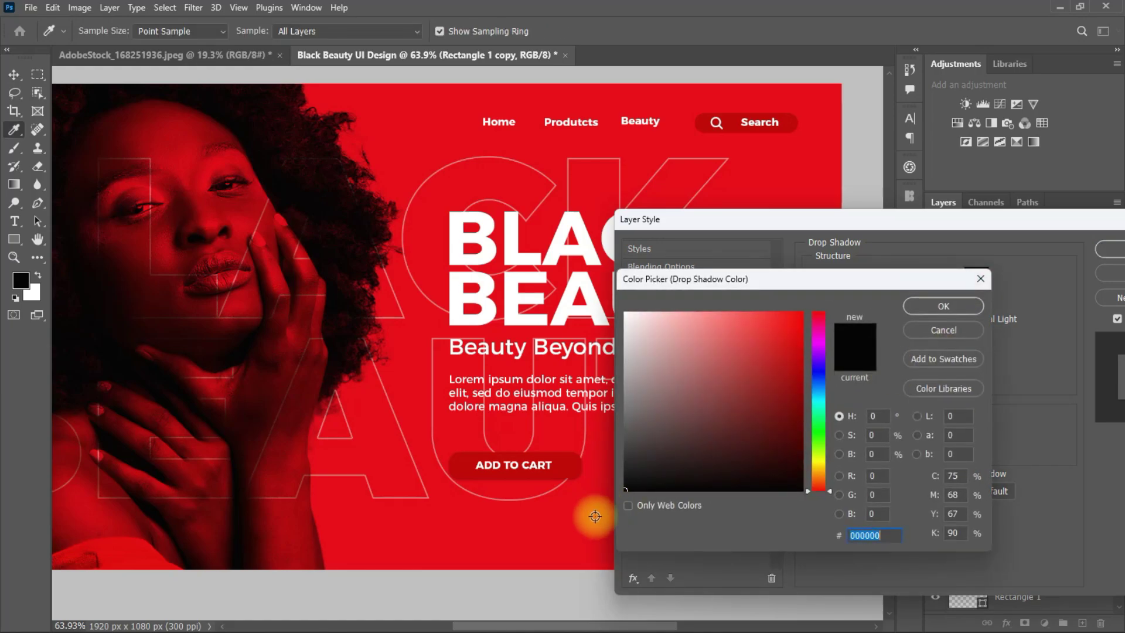
pyautogui.click(562, 525)
pyautogui.moveTo(792, 403); pyautogui.dragTo(808, 442)
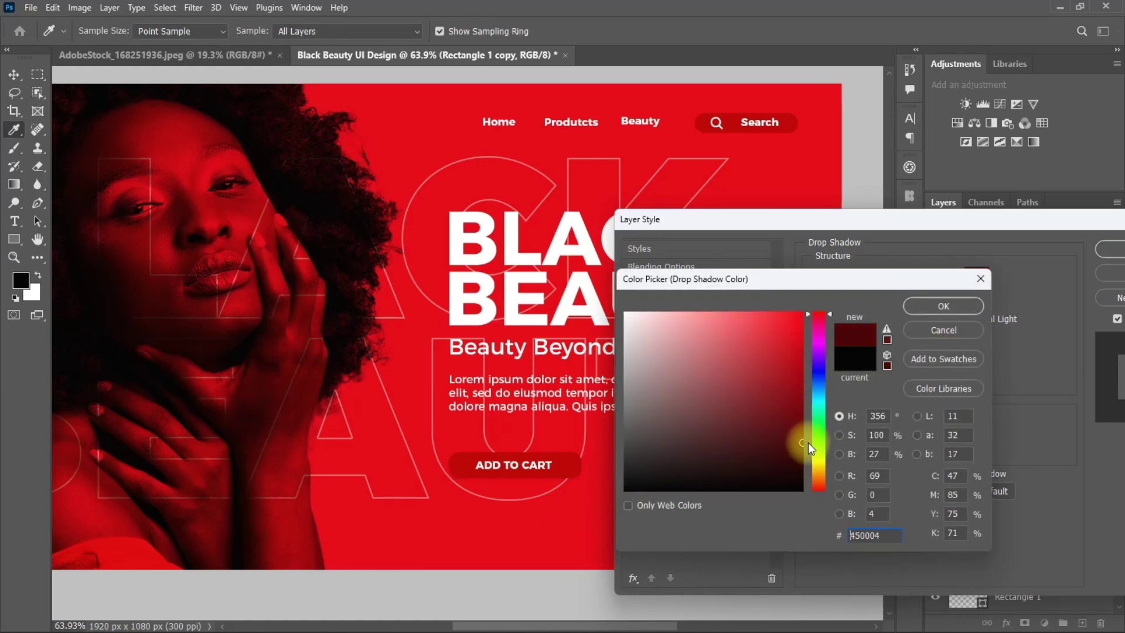
pyautogui.click(936, 310)
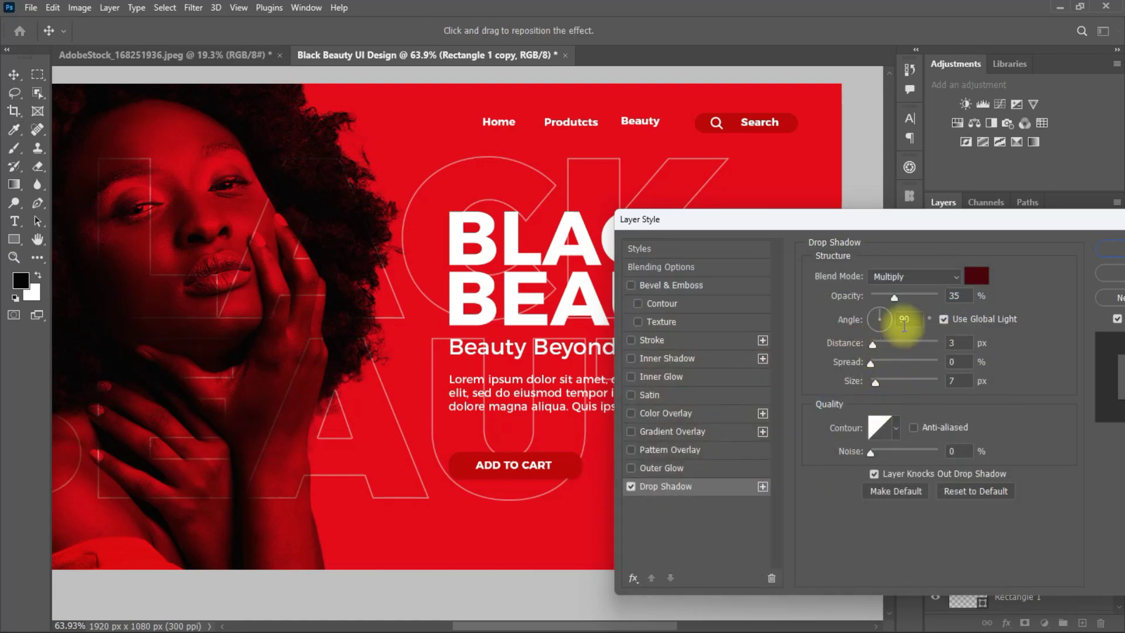
# Step: Set the button's drop shadow distance to 10 px, angle to 107° and size to 60 px, and apply the effect
pyautogui.doubleClick(958, 343)
pyautogui.write('107')
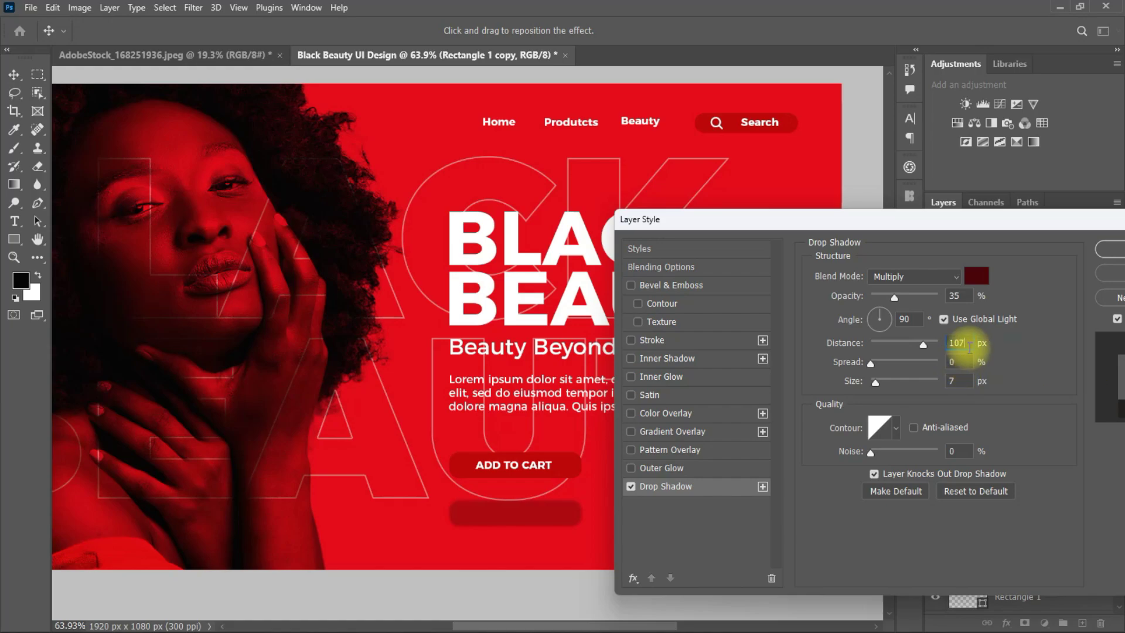
pyautogui.click(924, 344)
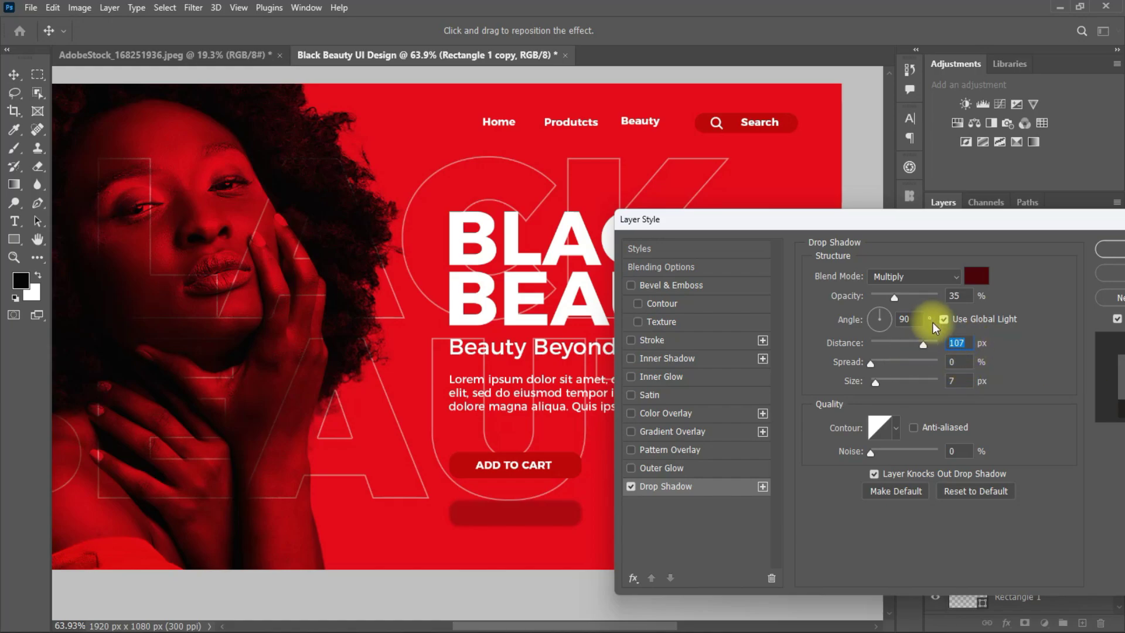
pyautogui.write('10')
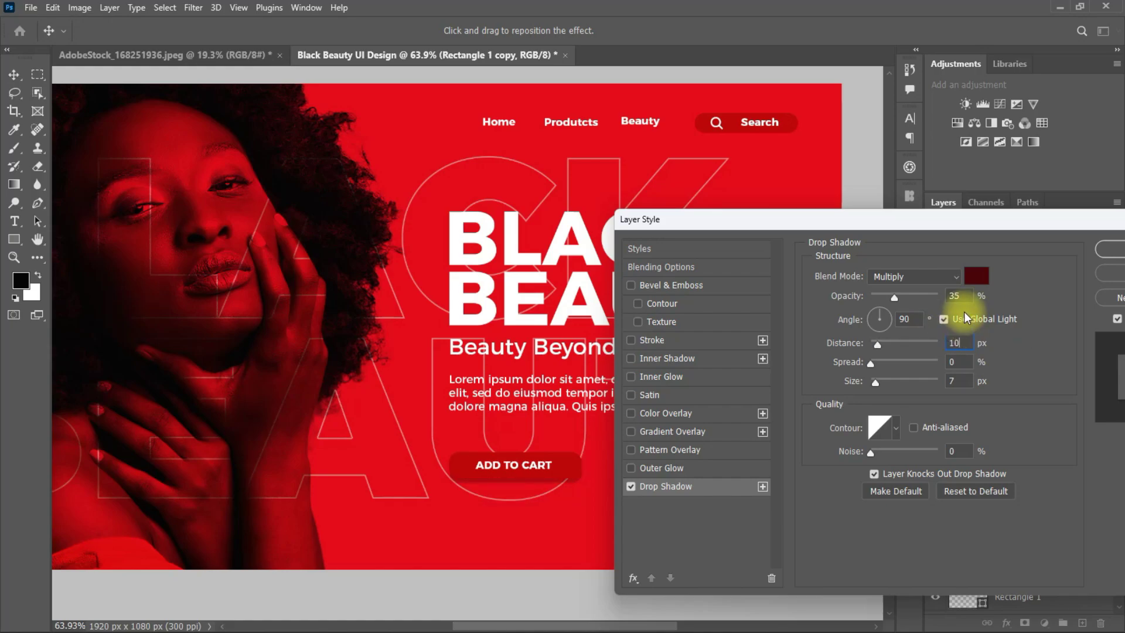
pyautogui.click(906, 319)
pyautogui.write('1')
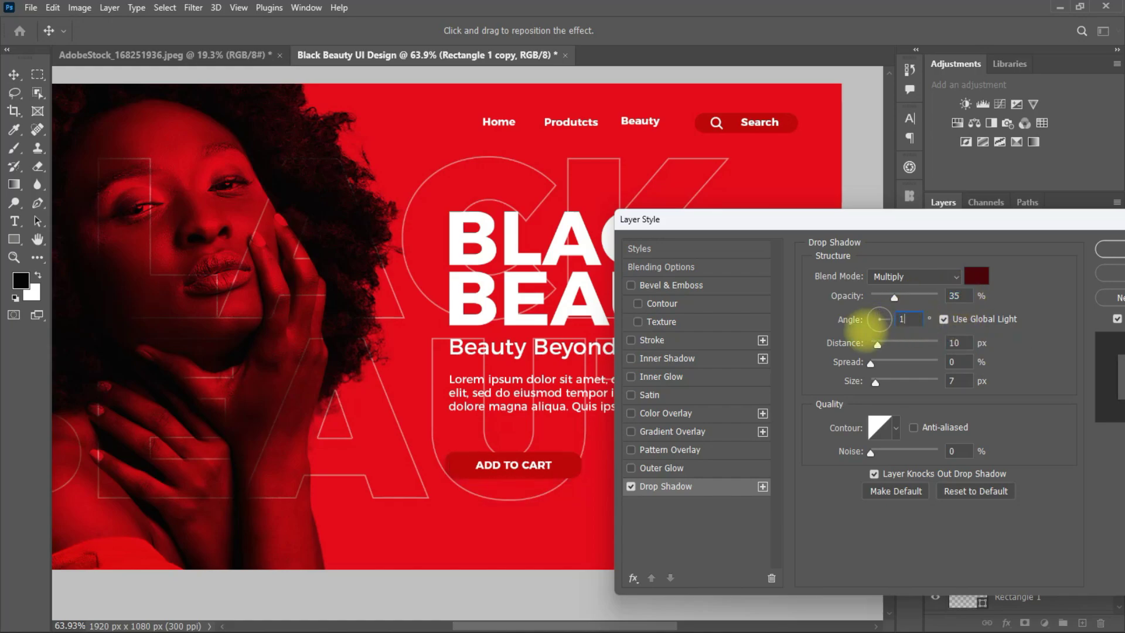
pyautogui.write('07')
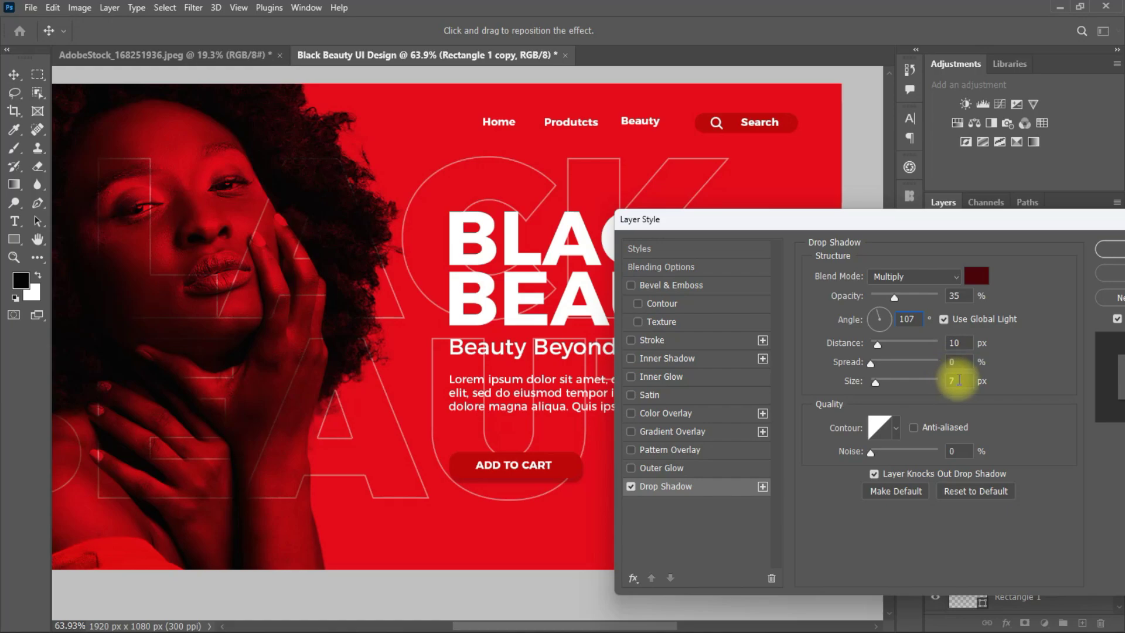
pyautogui.click(959, 380)
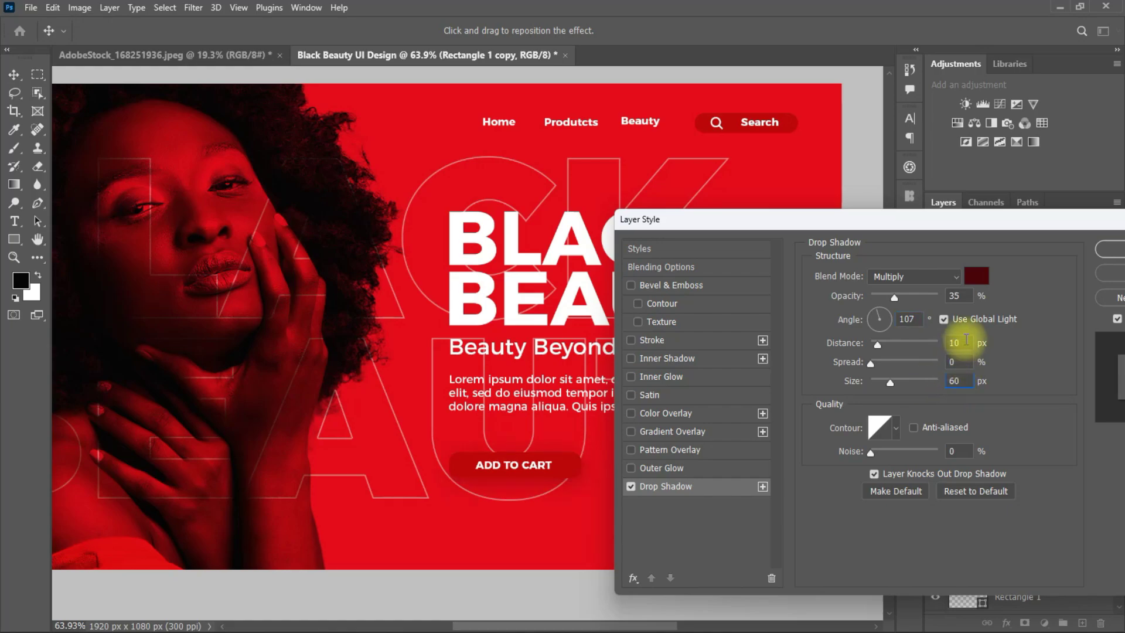
pyautogui.moveTo(980, 224); pyautogui.dragTo(955, 277)
pyautogui.click(1080, 303)
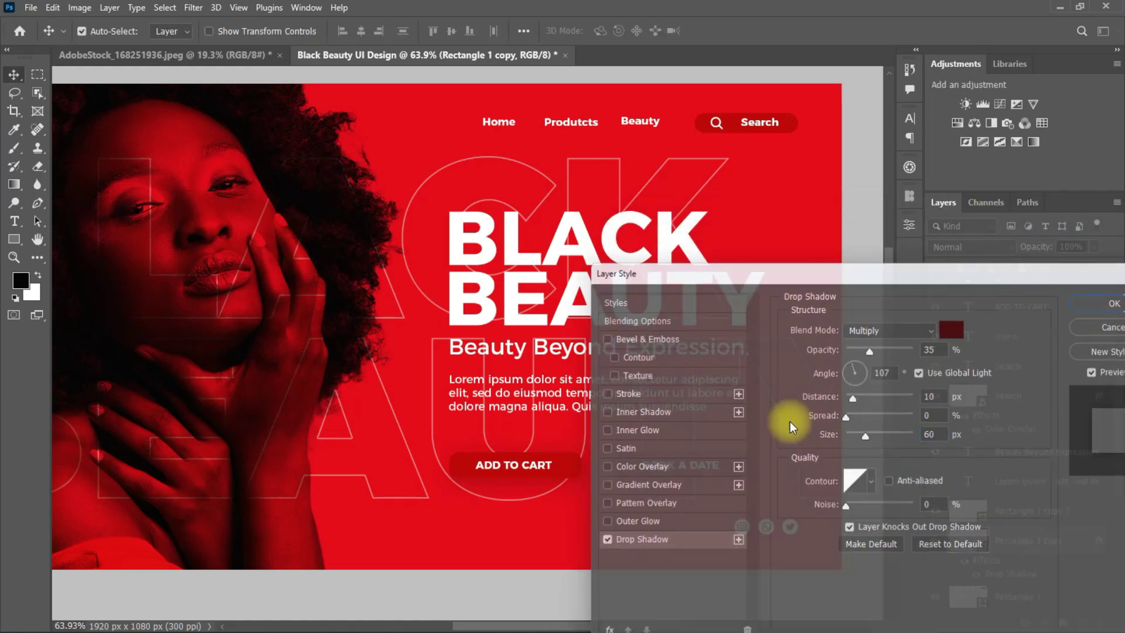
# Step: Copy the layer style of Rectangle 1 copy and paste it onto Rectangle 1 copy 2 behind the BOOK A DATE text
pyautogui.rightClick(1068, 540)
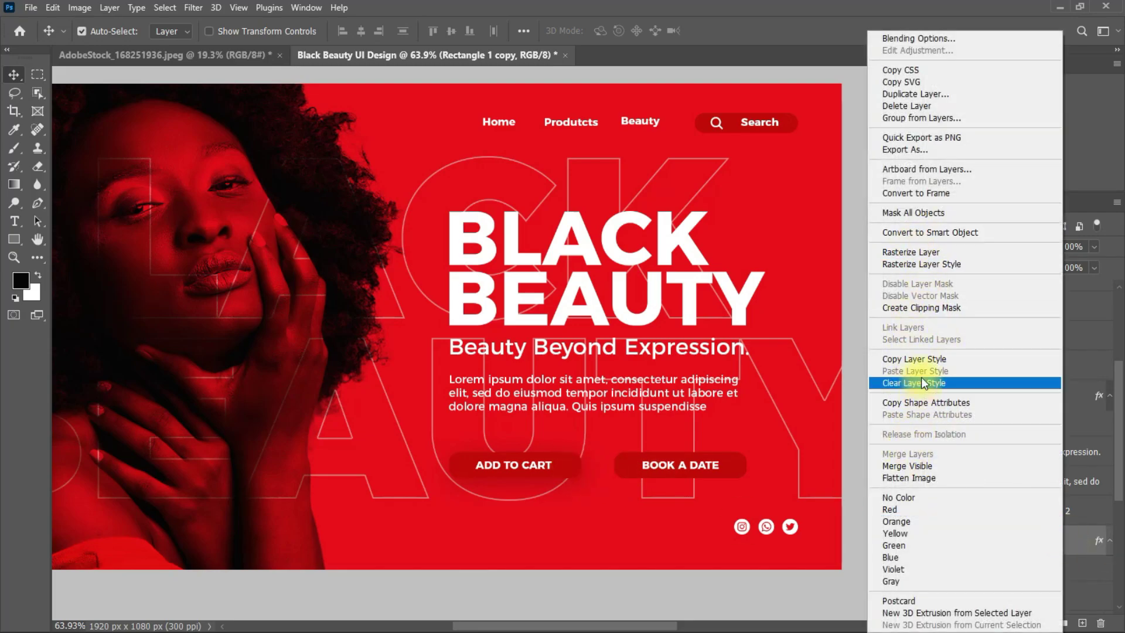
pyautogui.click(915, 359)
pyautogui.click(1078, 513)
pyautogui.rightClick(1079, 514)
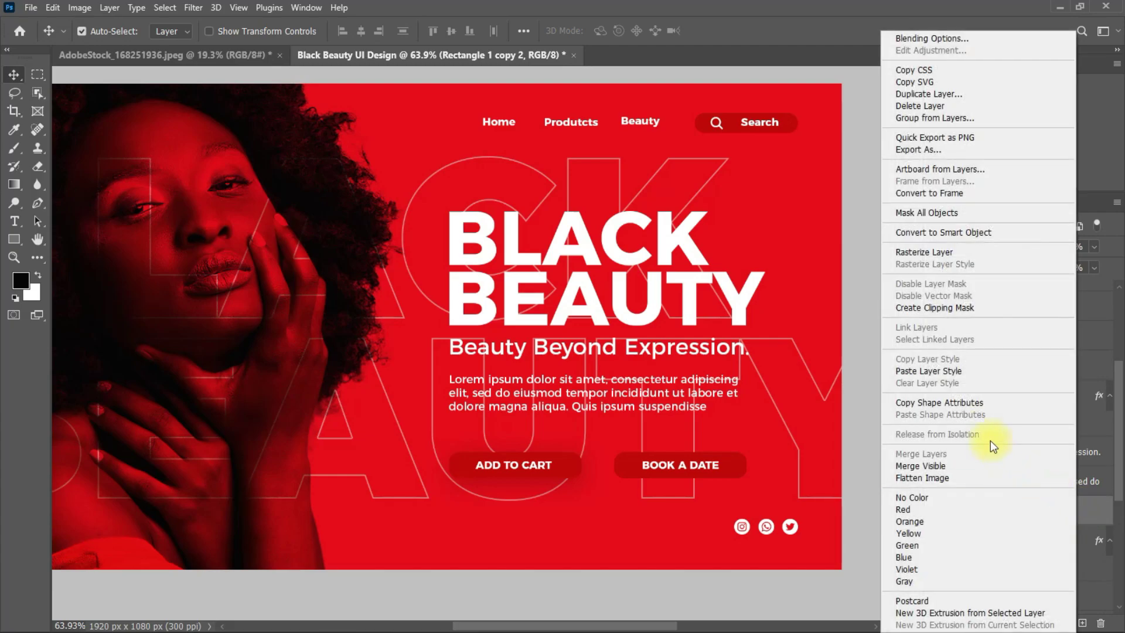
pyautogui.click(938, 368)
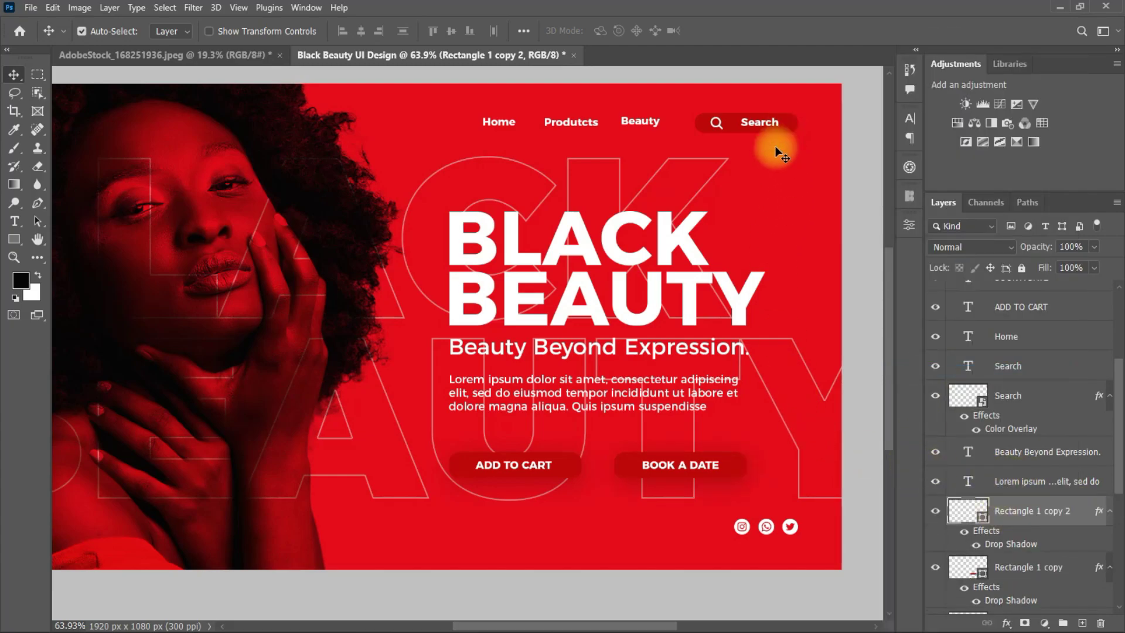
# Step: Change the Home navigation text to the Black weight of Montserrat and make it slightly larger
pyautogui.scroll(3, 595, 464)
pyautogui.scroll(-4, 600, 459)
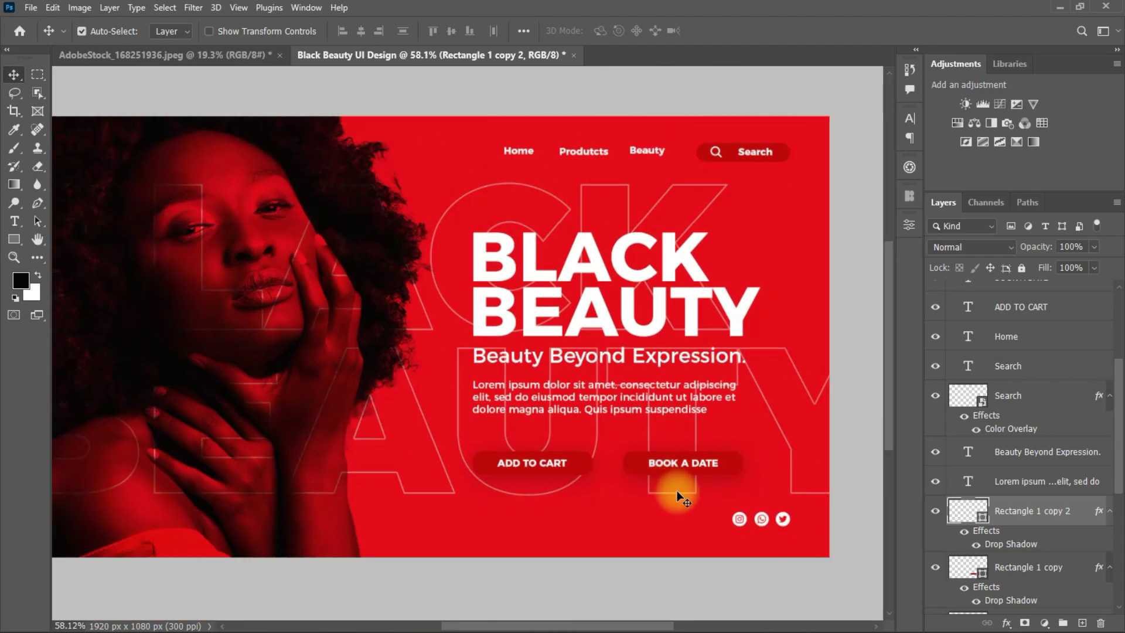
pyautogui.scroll(-2, 235, 307)
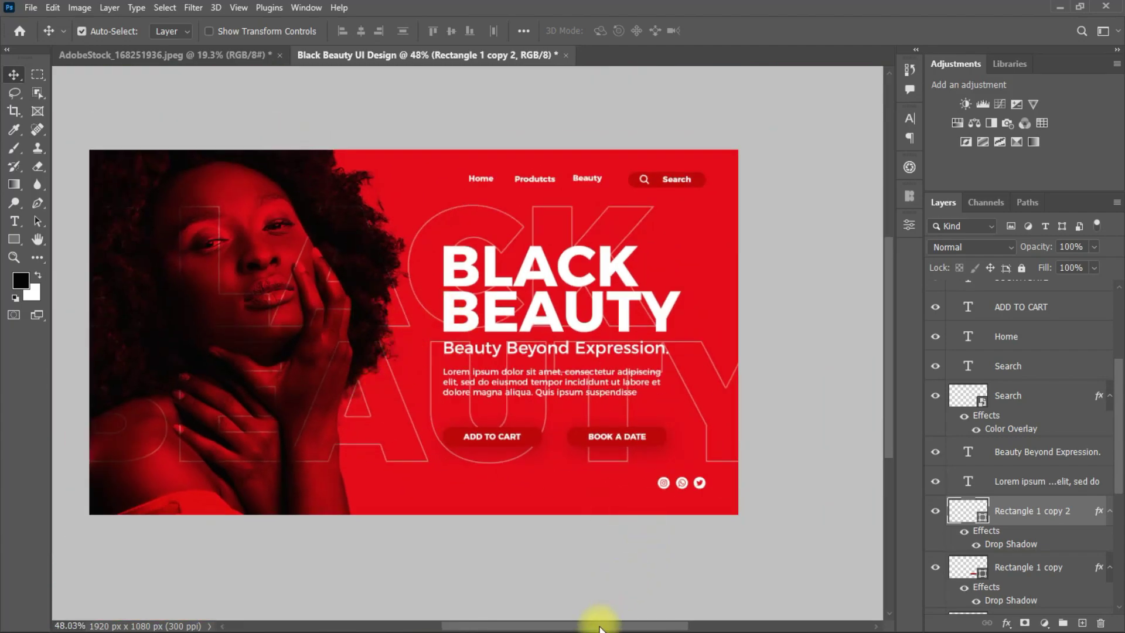
pyautogui.moveTo(595, 623); pyautogui.dragTo(577, 626)
pyautogui.scroll(1, 577, 309)
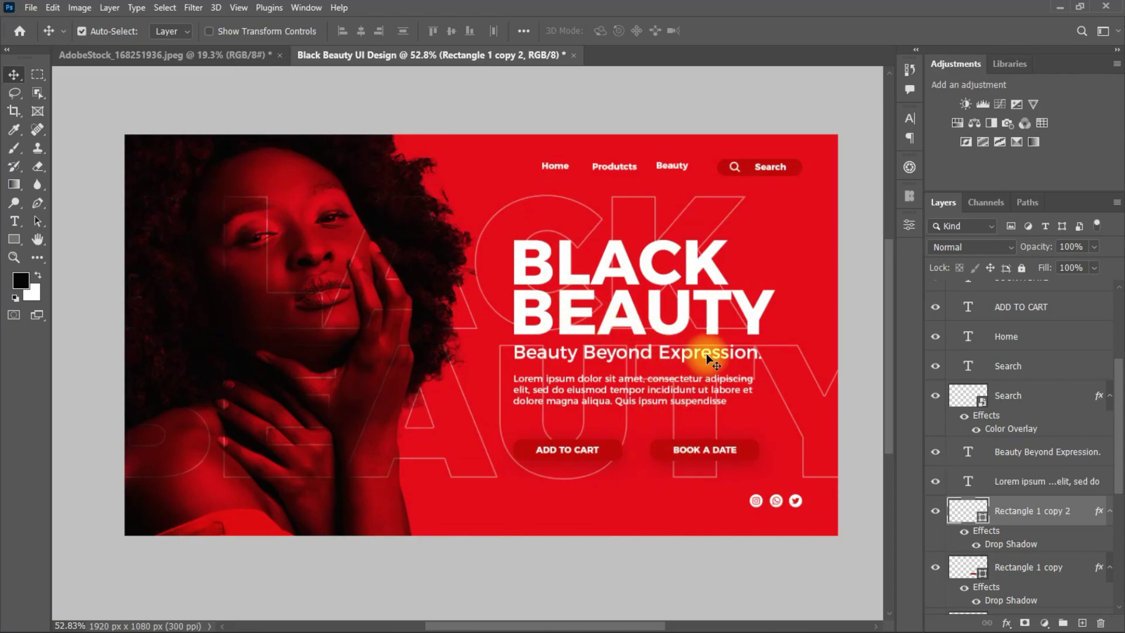
pyautogui.scroll(5, 621, 276)
pyautogui.scroll(3, 821, 311)
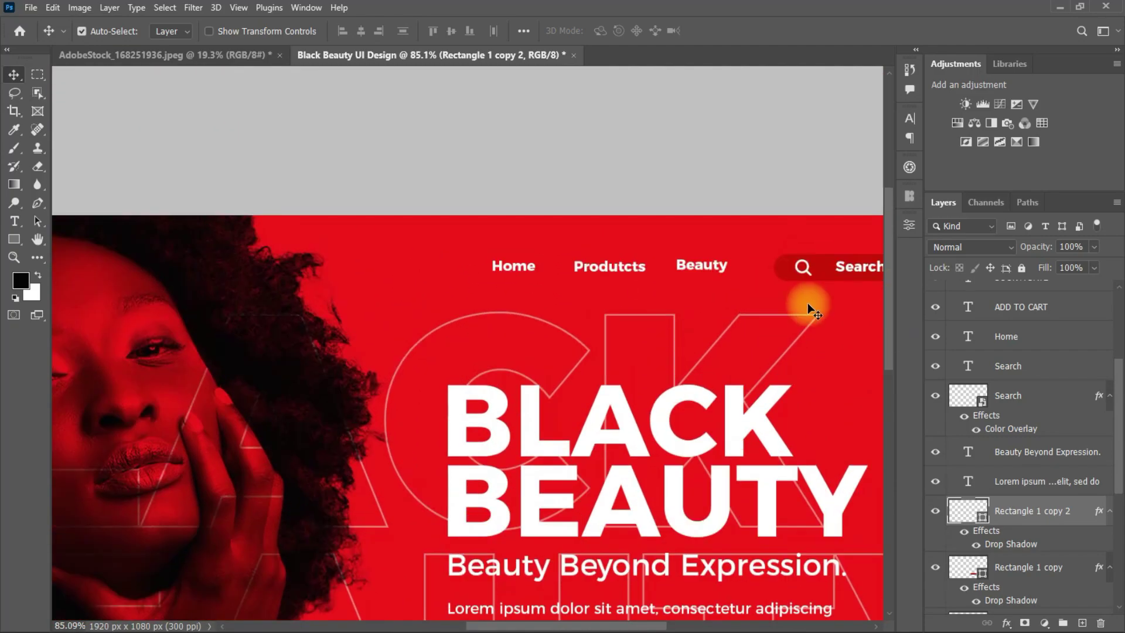
pyautogui.click(514, 268)
pyautogui.click(910, 119)
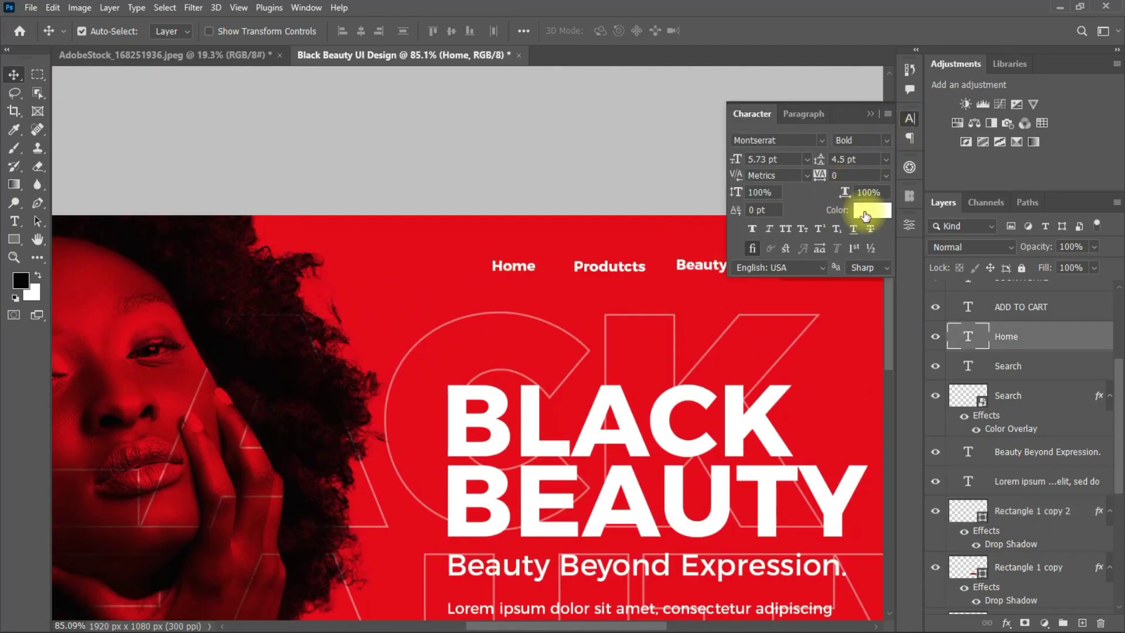
pyautogui.click(881, 140)
pyautogui.click(857, 421)
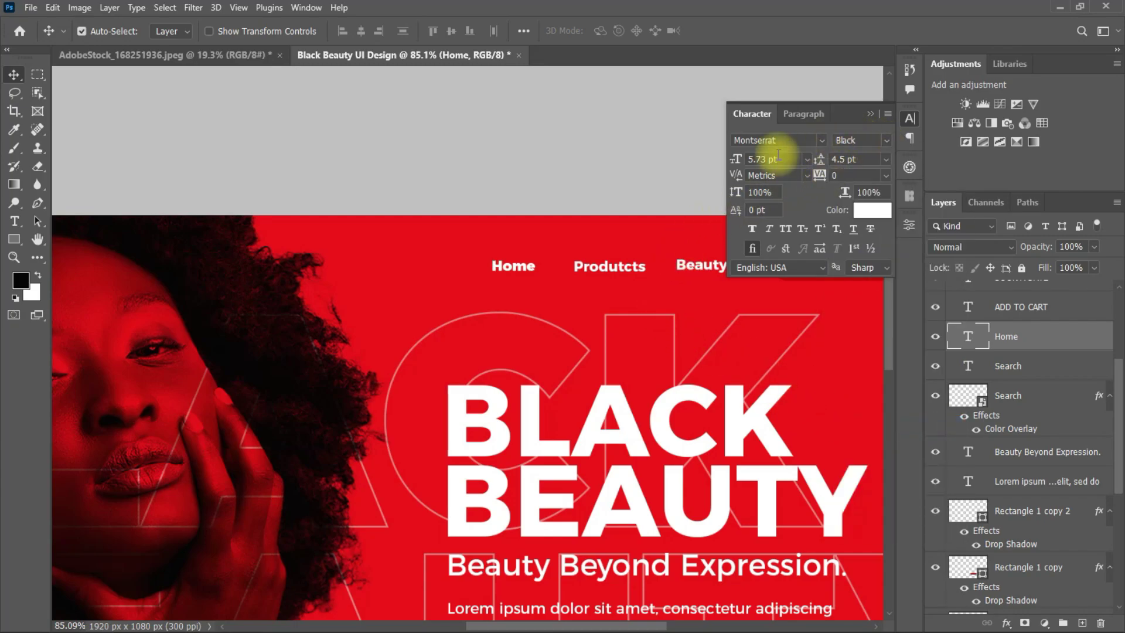
pyautogui.press('Return')
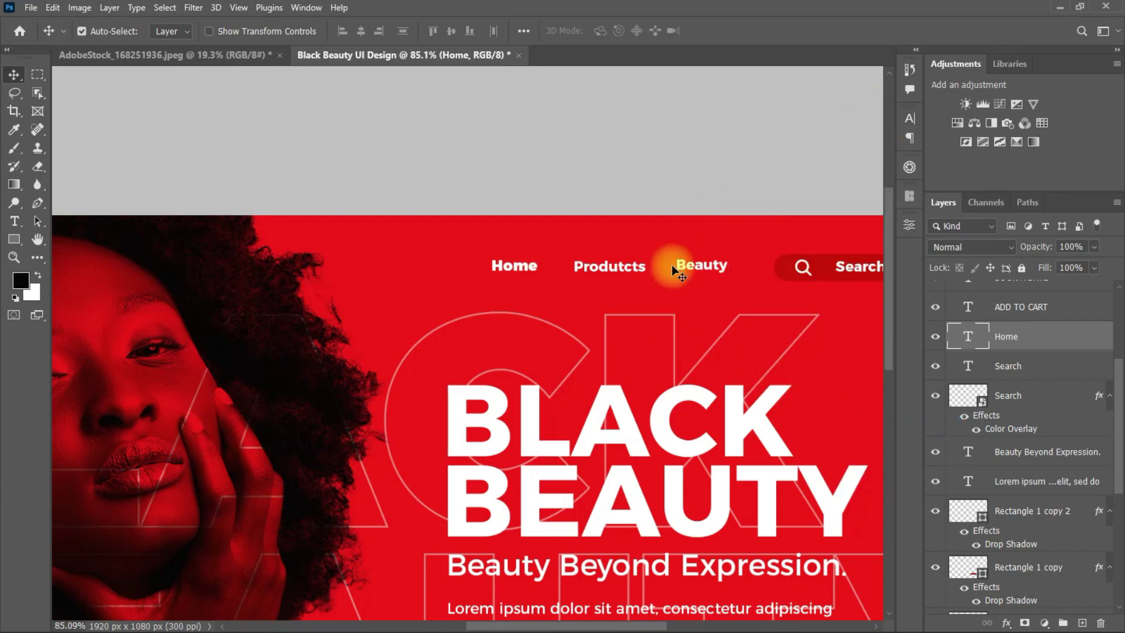
# Step: Set the Pen tool to Shape mode with no fill and enter a stroke width of 3 px
pyautogui.rightClick(38, 202)
pyautogui.click(85, 201)
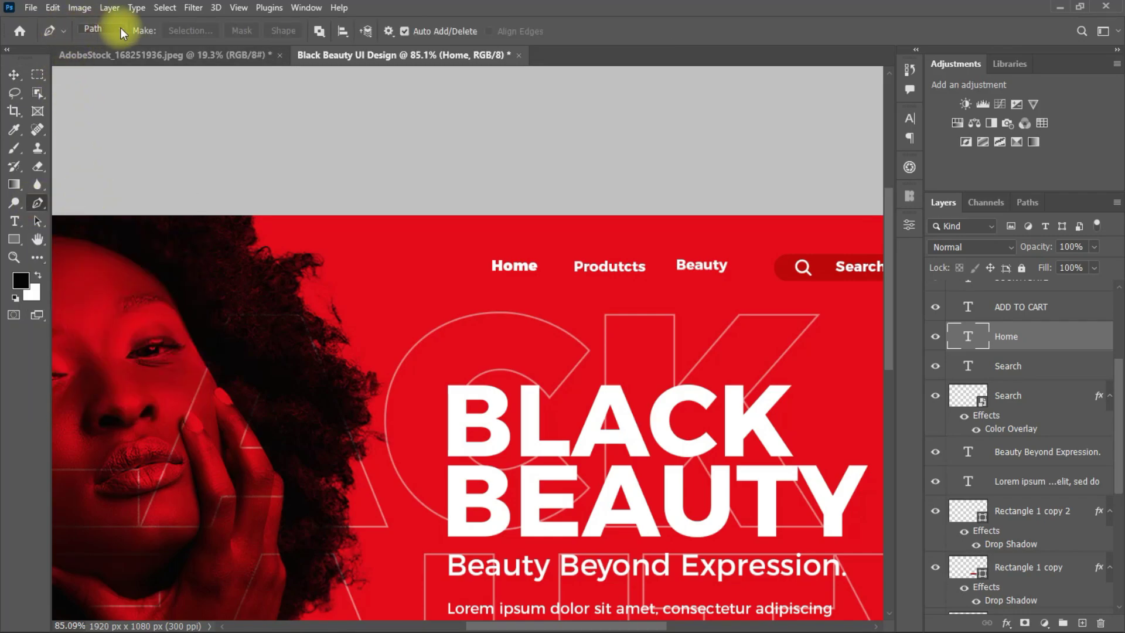
pyautogui.click(99, 29)
pyautogui.click(111, 42)
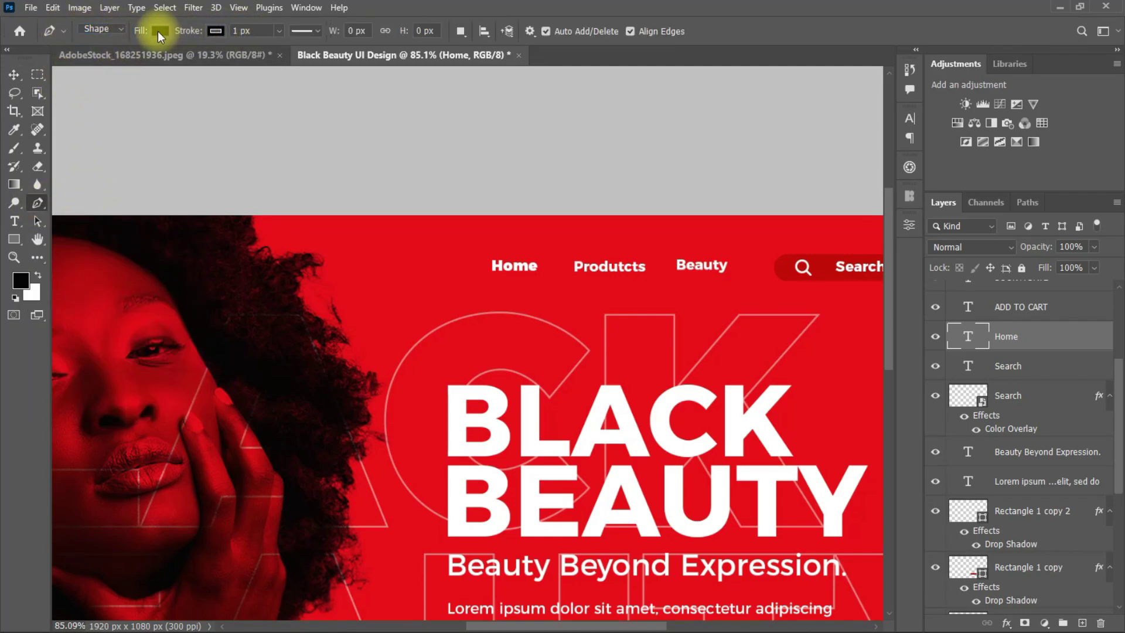
pyautogui.click(158, 31)
pyautogui.click(78, 57)
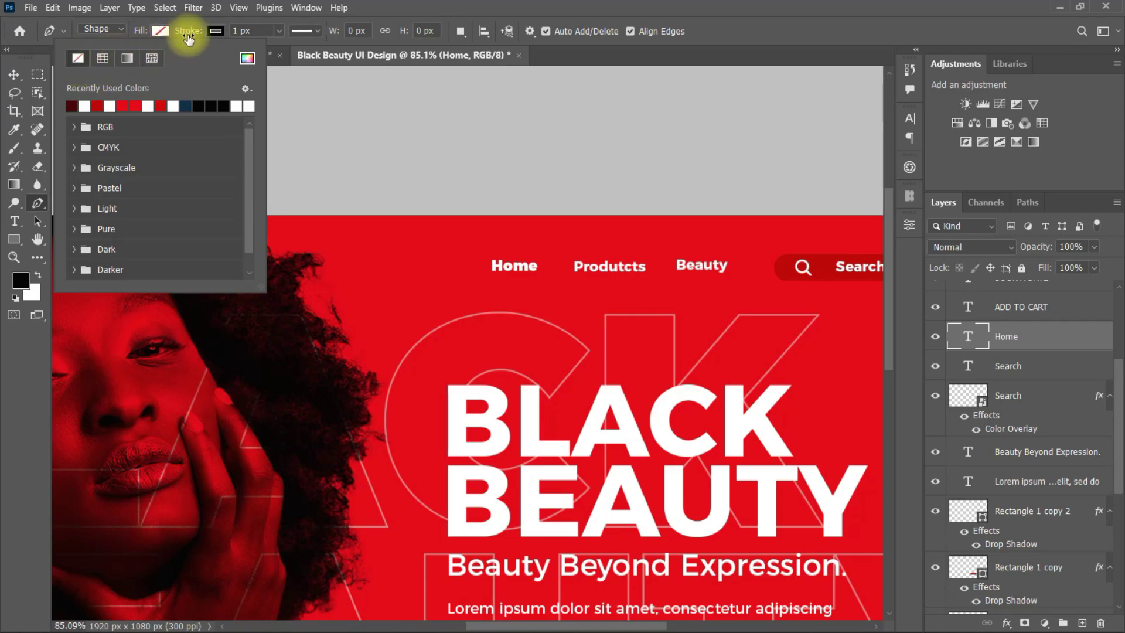
pyautogui.click(236, 30)
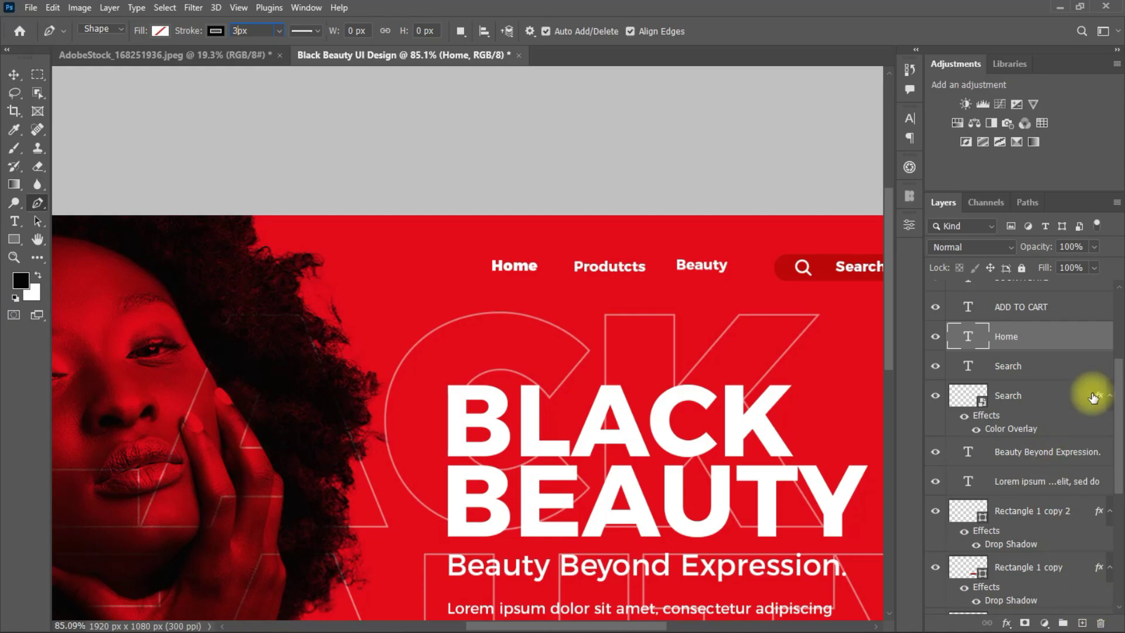
pyautogui.scroll(-5, 1093, 398)
pyautogui.click(1064, 571)
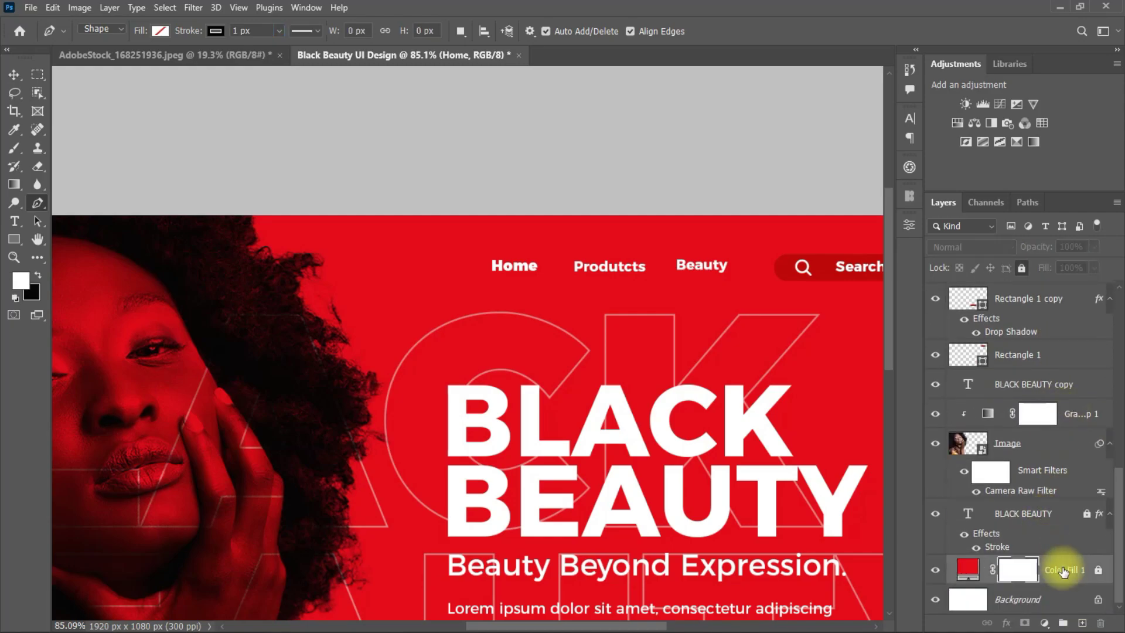
pyautogui.click(1083, 622)
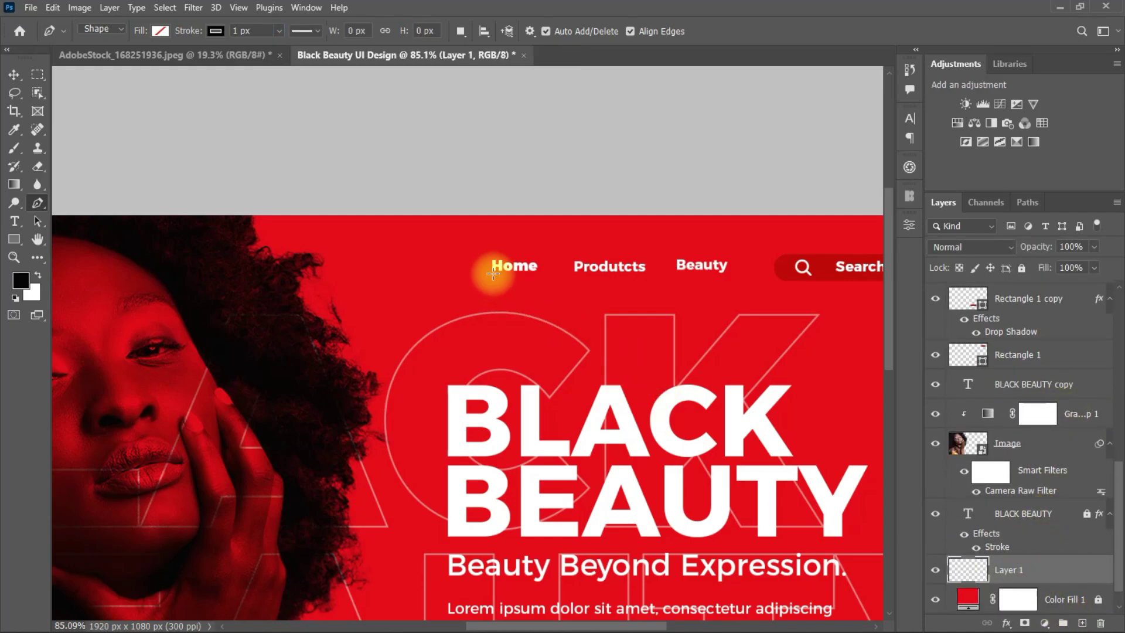
pyautogui.scroll(5, 493, 272)
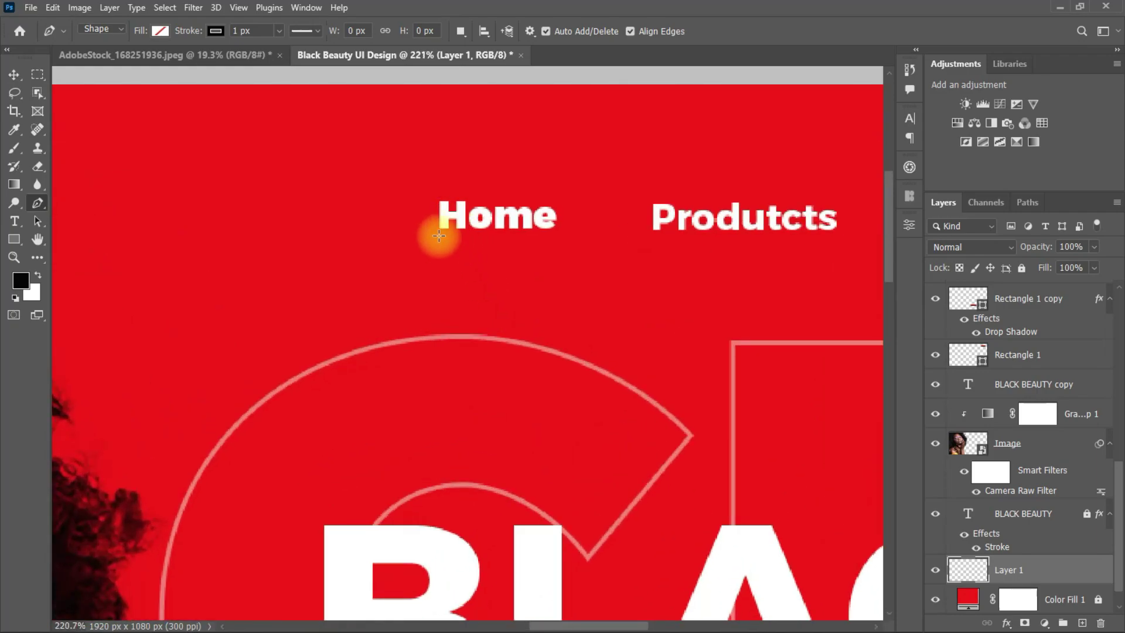
pyautogui.click(439, 243)
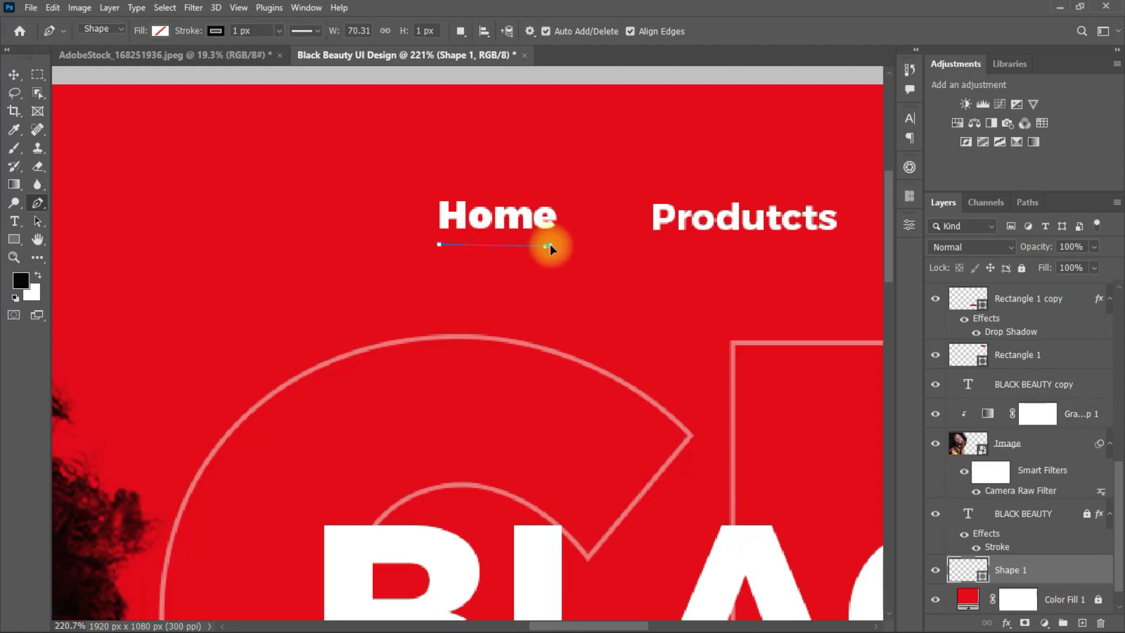
pyautogui.moveTo(544, 245); pyautogui.dragTo(544, 246)
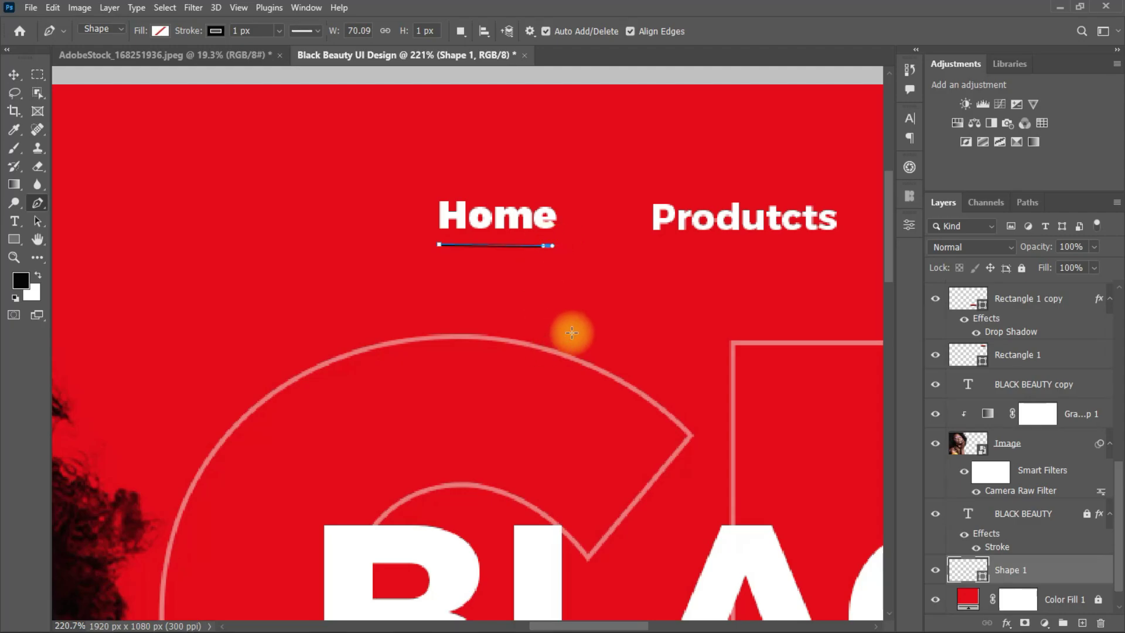
pyautogui.click(13, 74)
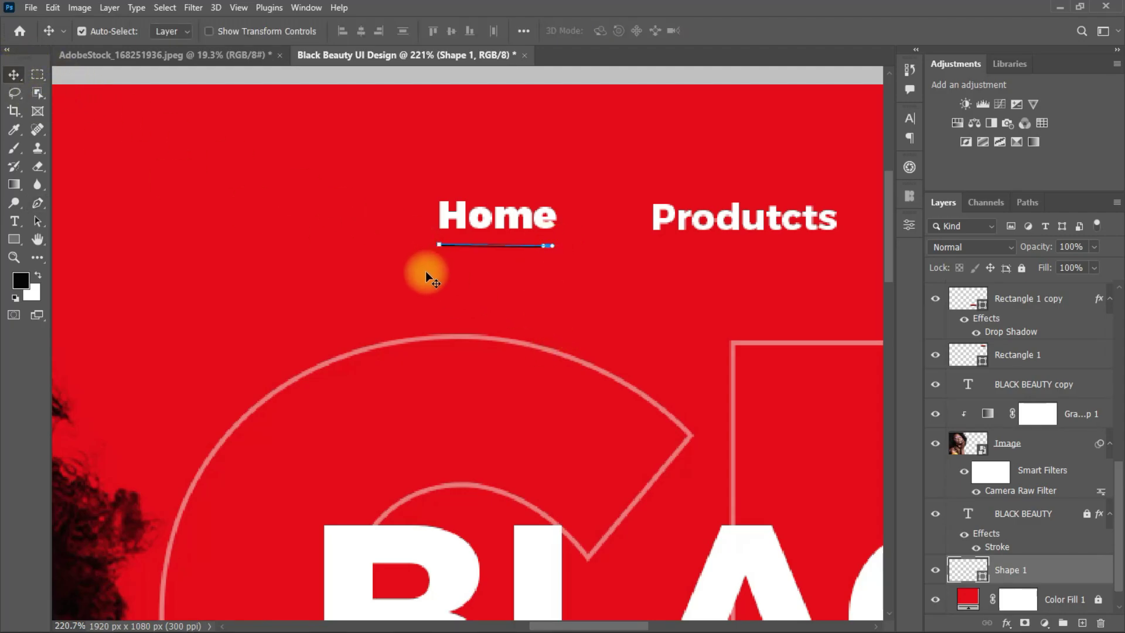
pyautogui.click(427, 269)
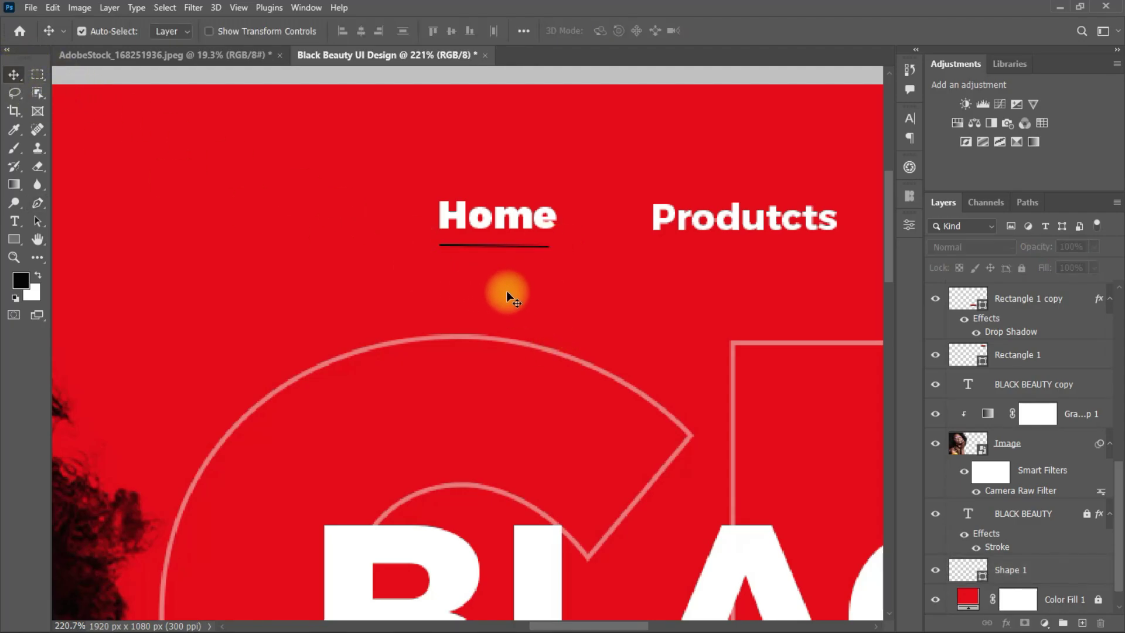
pyautogui.click(1074, 572)
pyautogui.press('Delete')
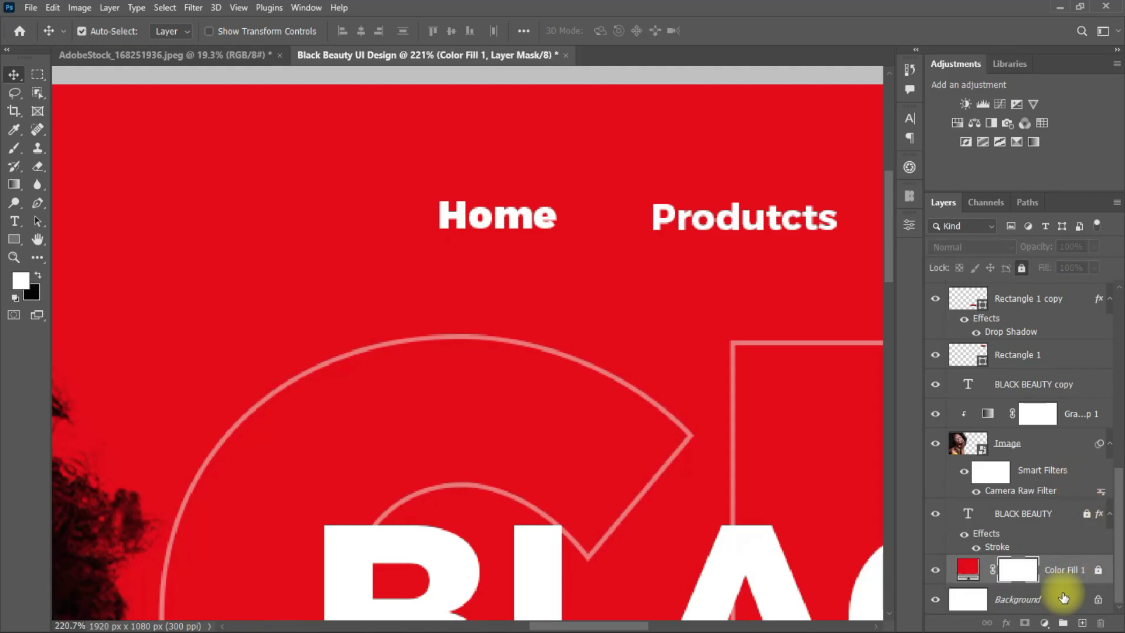
# Step: Add a new layer above Color Fill 1 and draw a horizontal line about 73 px wide under the Home text
pyautogui.click(1083, 623)
pyautogui.click(39, 205)
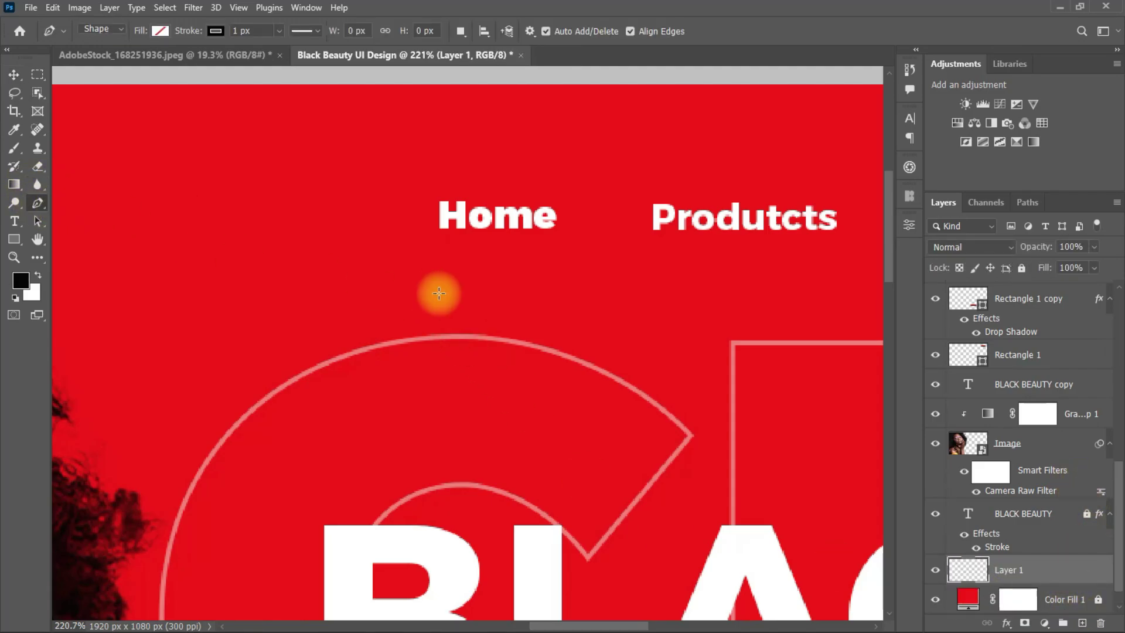
pyautogui.click(441, 243)
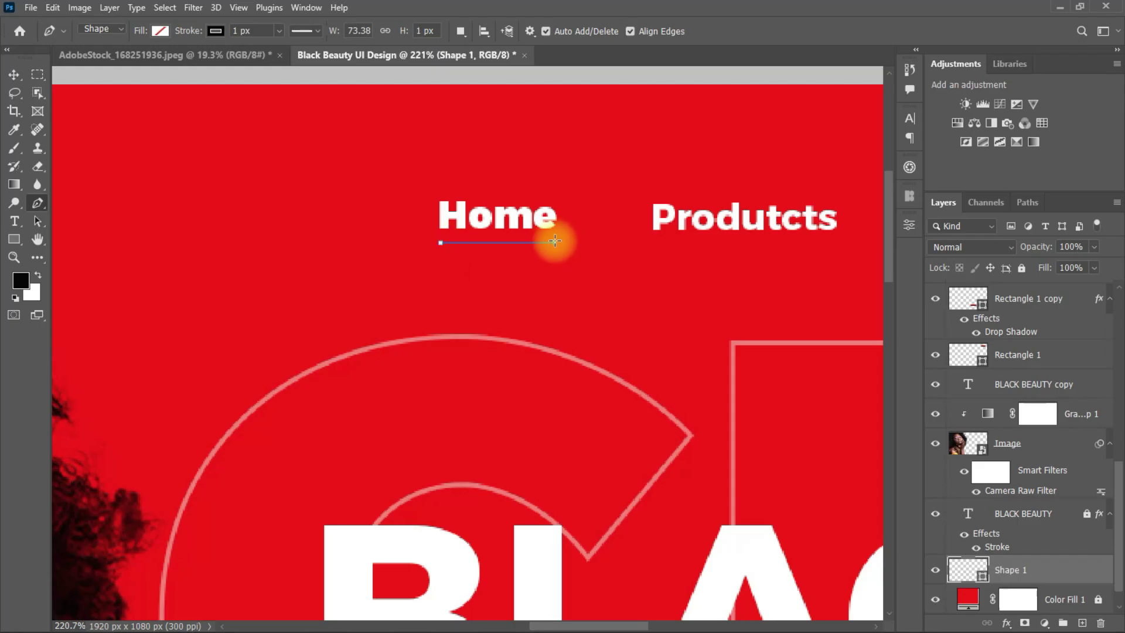
pyautogui.click(14, 74)
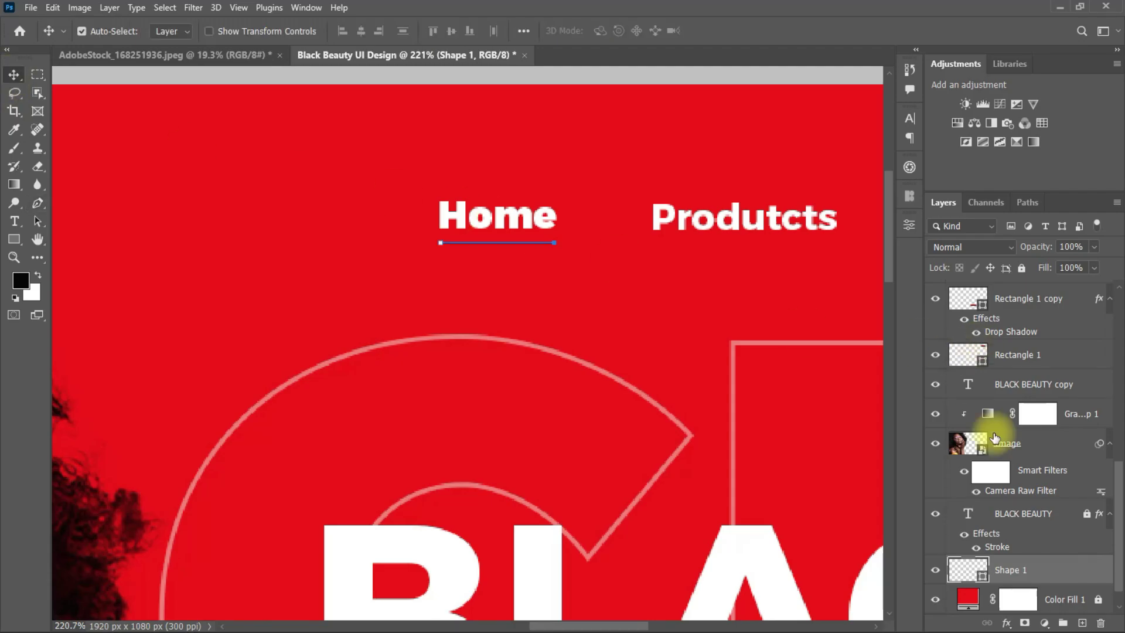
pyautogui.click(238, 226)
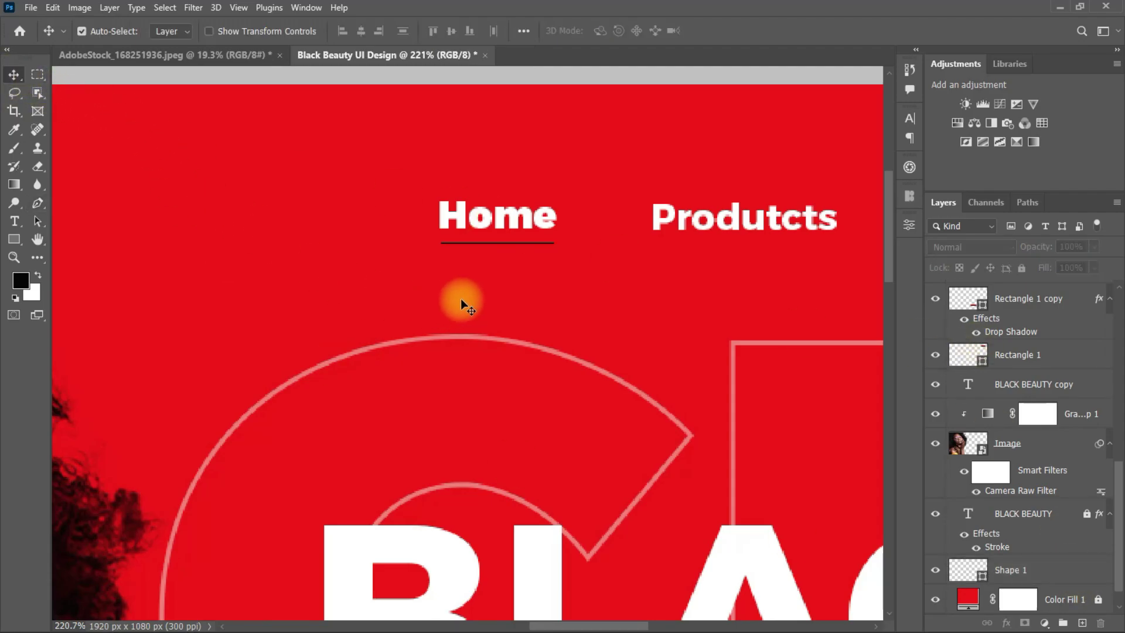
# Step: Set the stroke width of the line under Home to 2 px and nudge it slightly closer to the text
pyautogui.click(1049, 570)
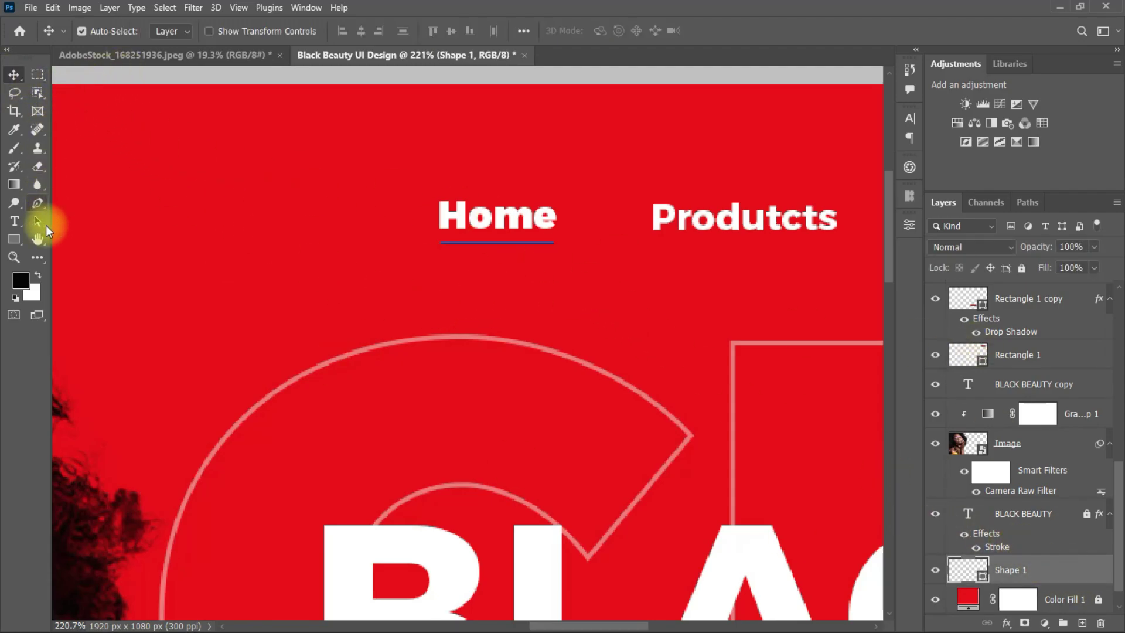
pyautogui.click(38, 203)
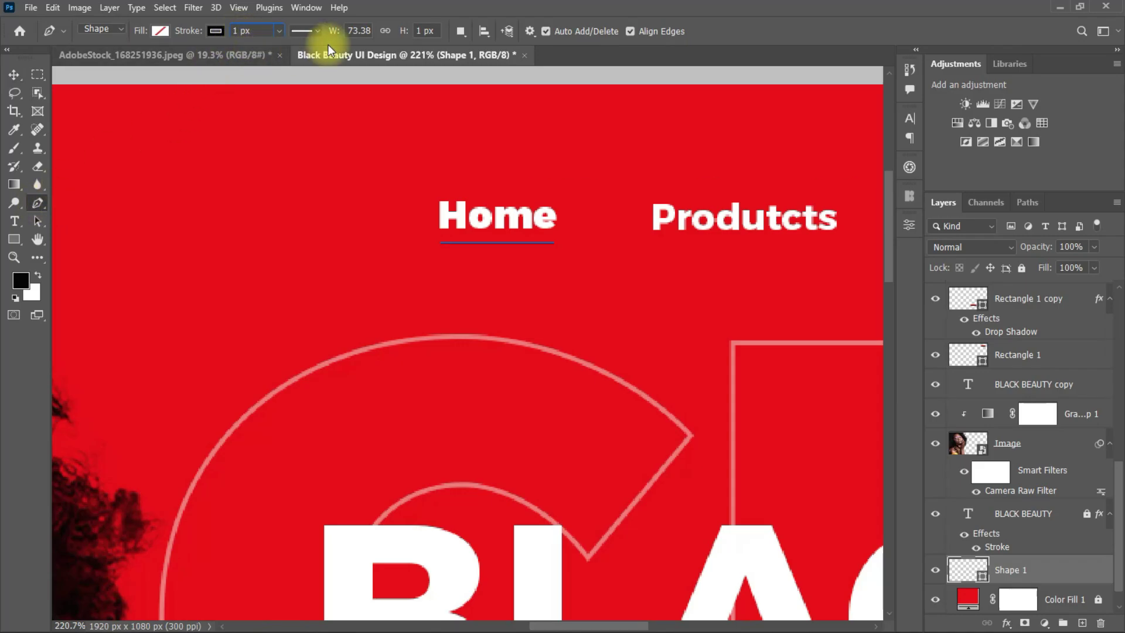
pyautogui.write('2')
pyautogui.press('Return')
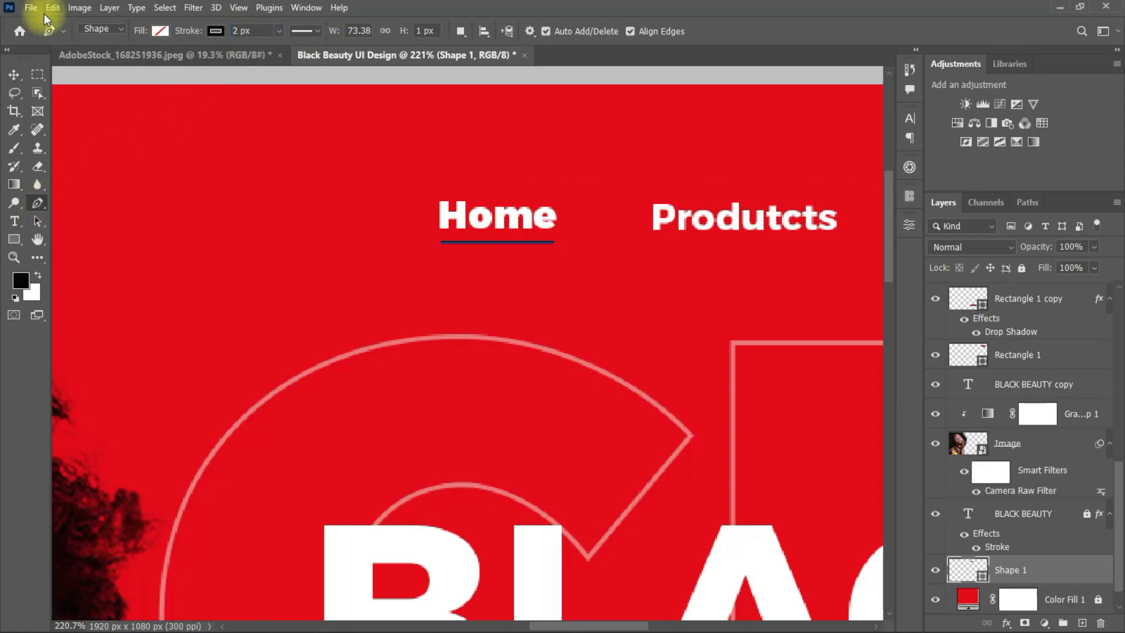
pyautogui.click(14, 74)
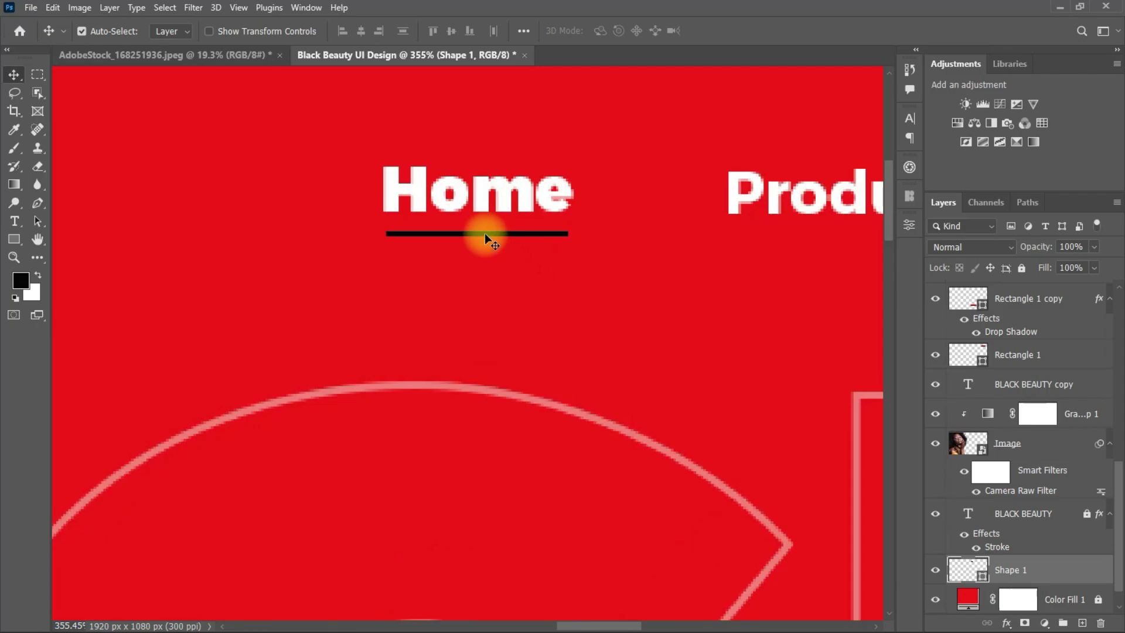
pyautogui.moveTo(485, 233); pyautogui.dragTo(485, 234)
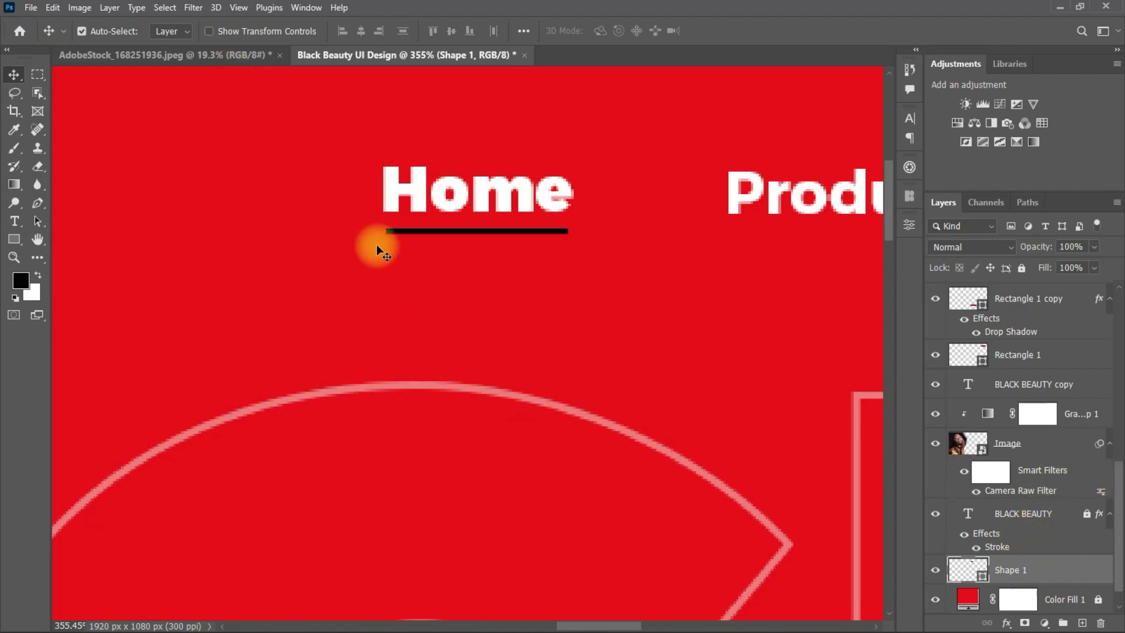
# Step: Change the stroke color of the line under Home to the recently used dark red
pyautogui.press('p')
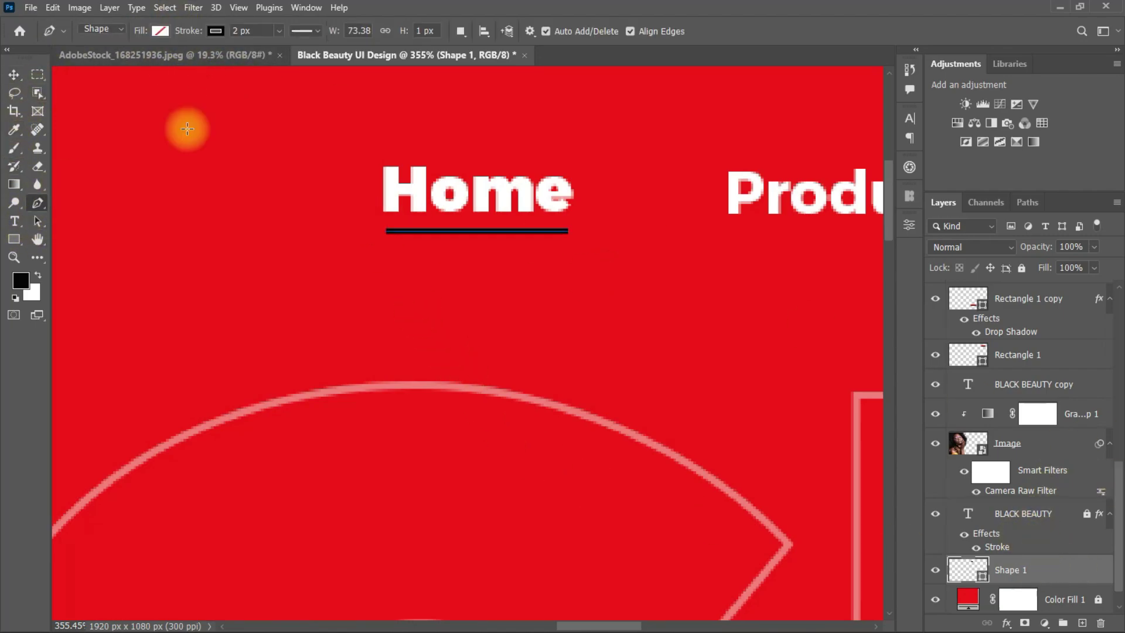
pyautogui.click(216, 31)
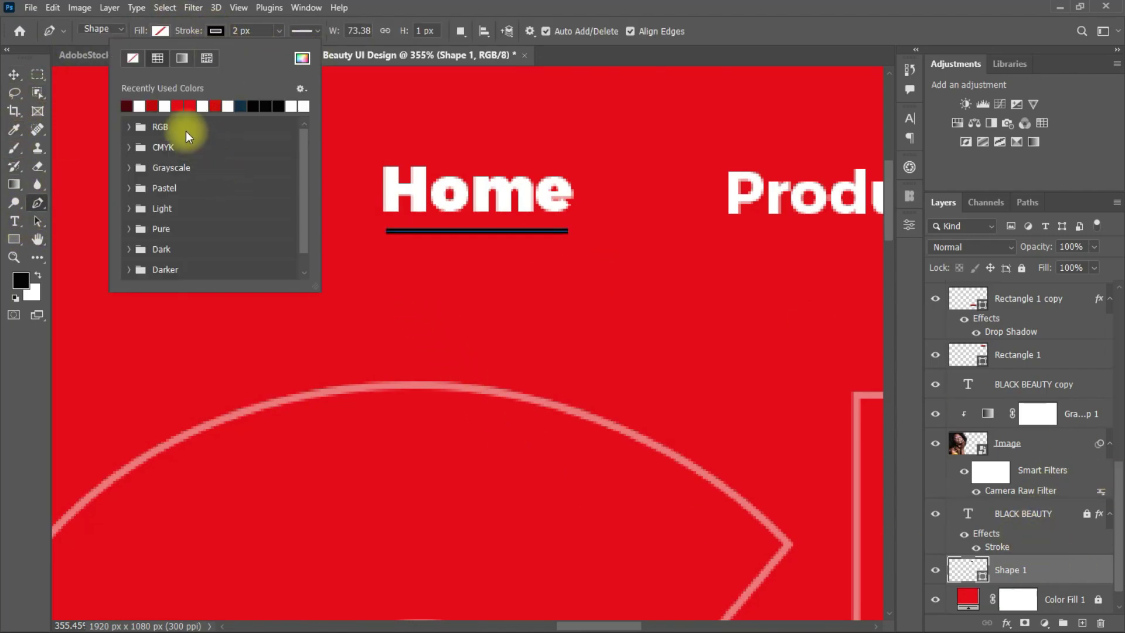
pyautogui.click(152, 106)
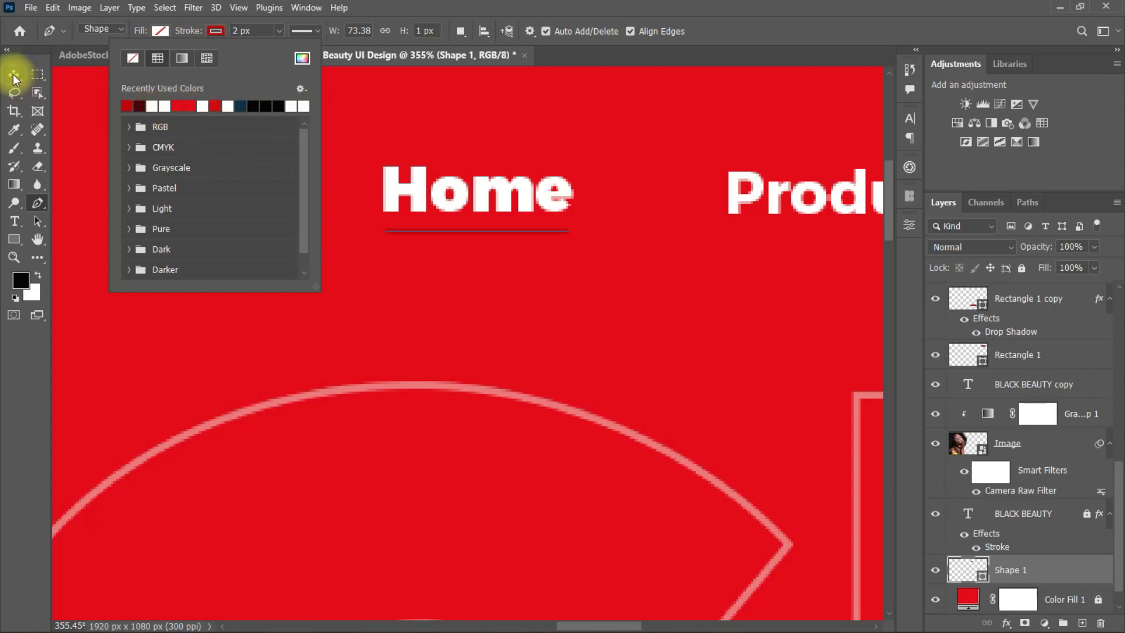
pyautogui.click(13, 74)
pyautogui.scroll(-3, 687, 273)
pyautogui.scroll(-4, 687, 273)
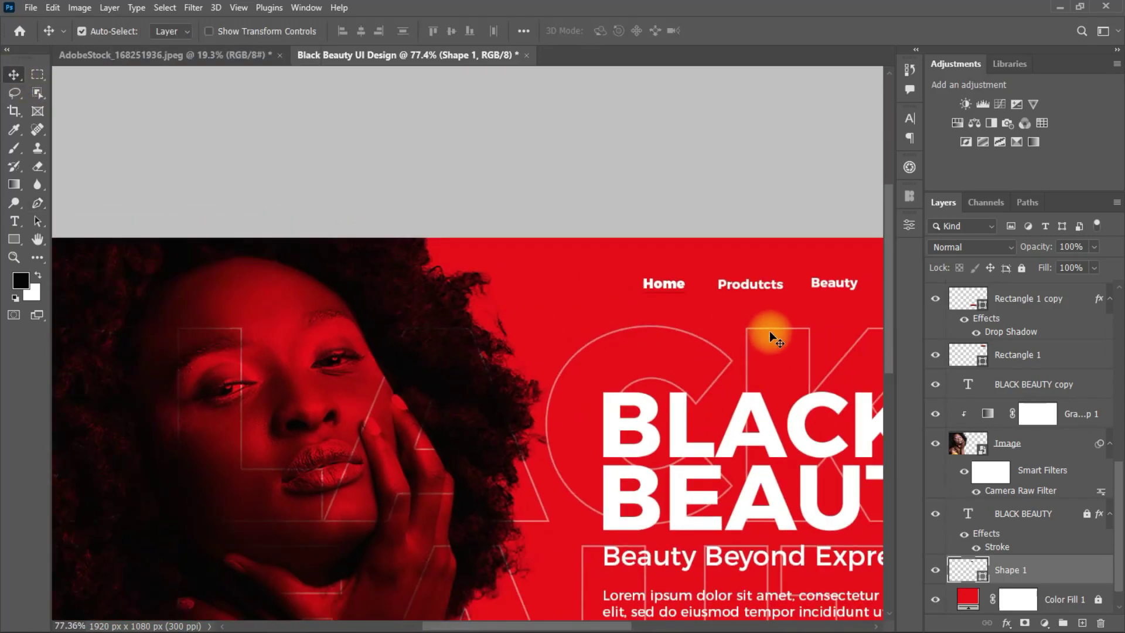
# Step: Add a Multiply drop shadow to Shape 1 with 35% opacity, 10 px distance and 60 px size
pyautogui.scroll(4, 771, 331)
pyautogui.doubleClick(1072, 564)
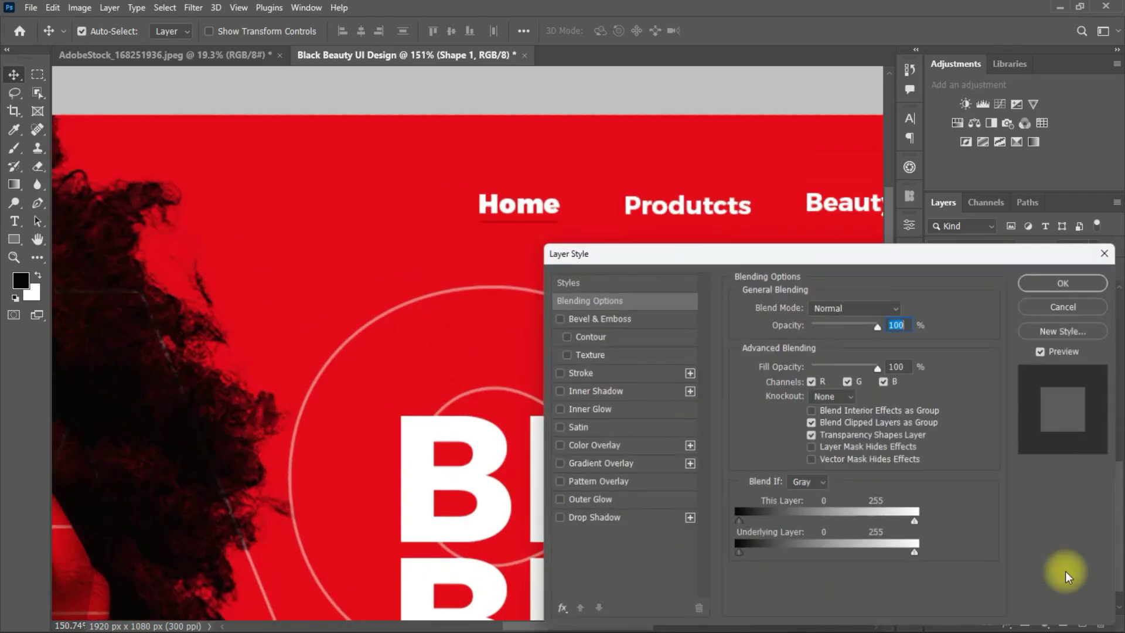
pyautogui.click(610, 520)
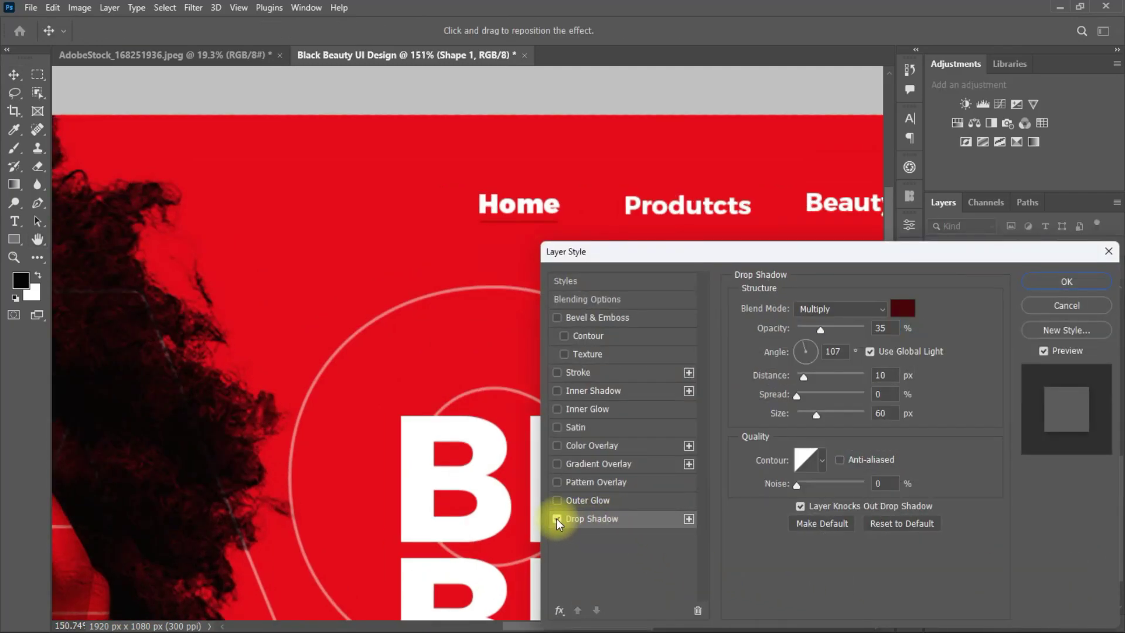
pyautogui.click(1103, 282)
pyautogui.scroll(-4, 689, 378)
pyautogui.moveTo(891, 352); pyautogui.dragTo(890, 432)
pyautogui.scroll(2, 710, 448)
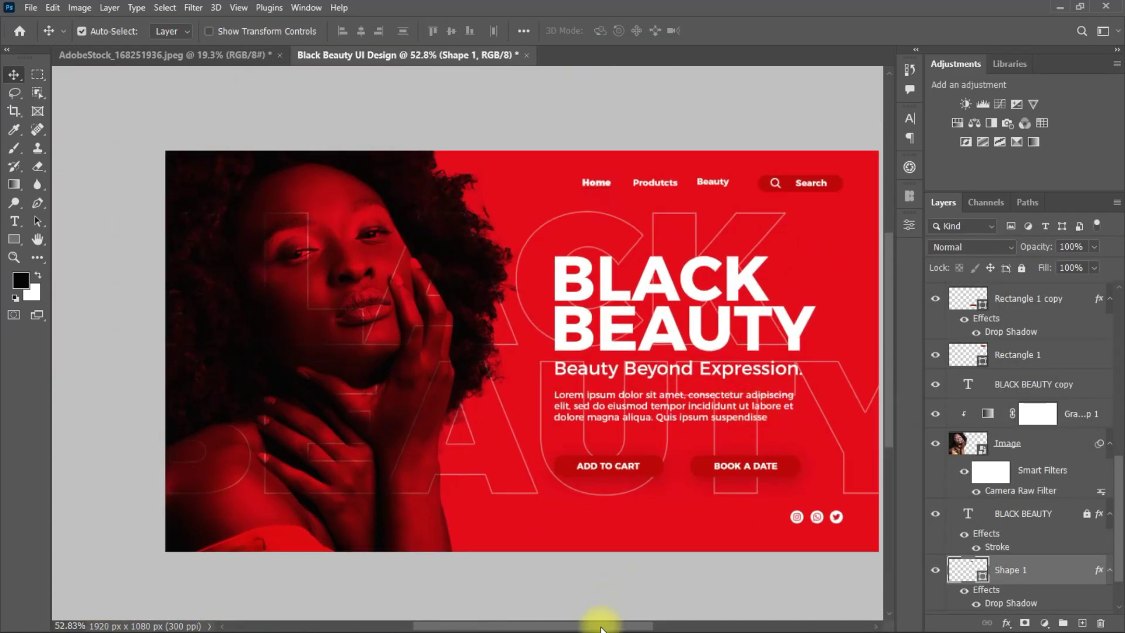
pyautogui.moveTo(602, 626); pyautogui.dragTo(622, 627)
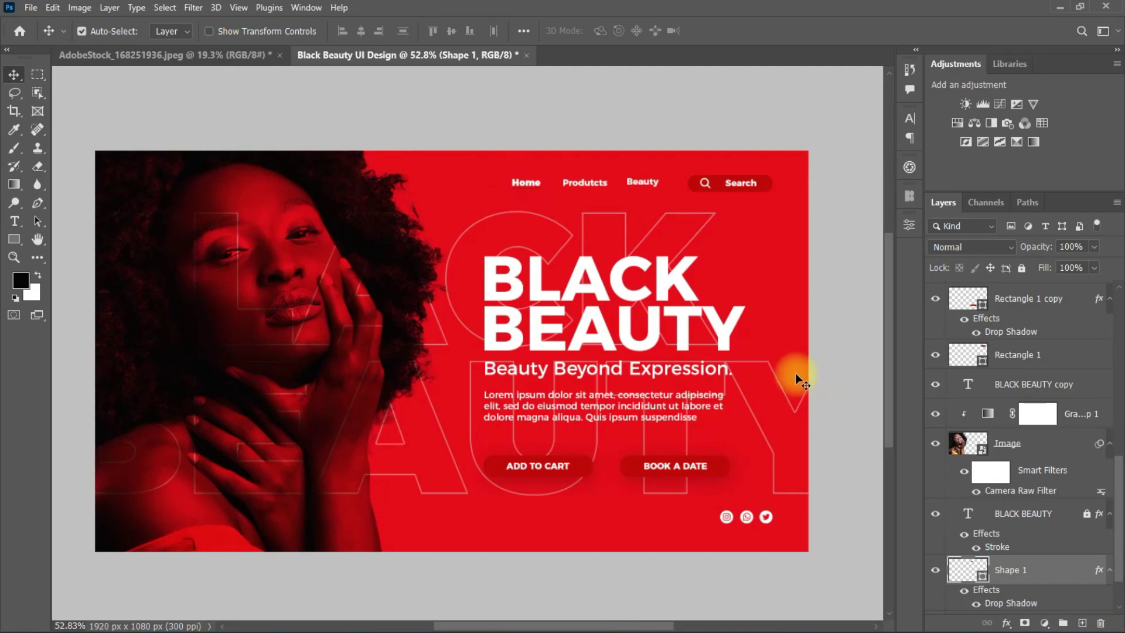
pyautogui.click(772, 519)
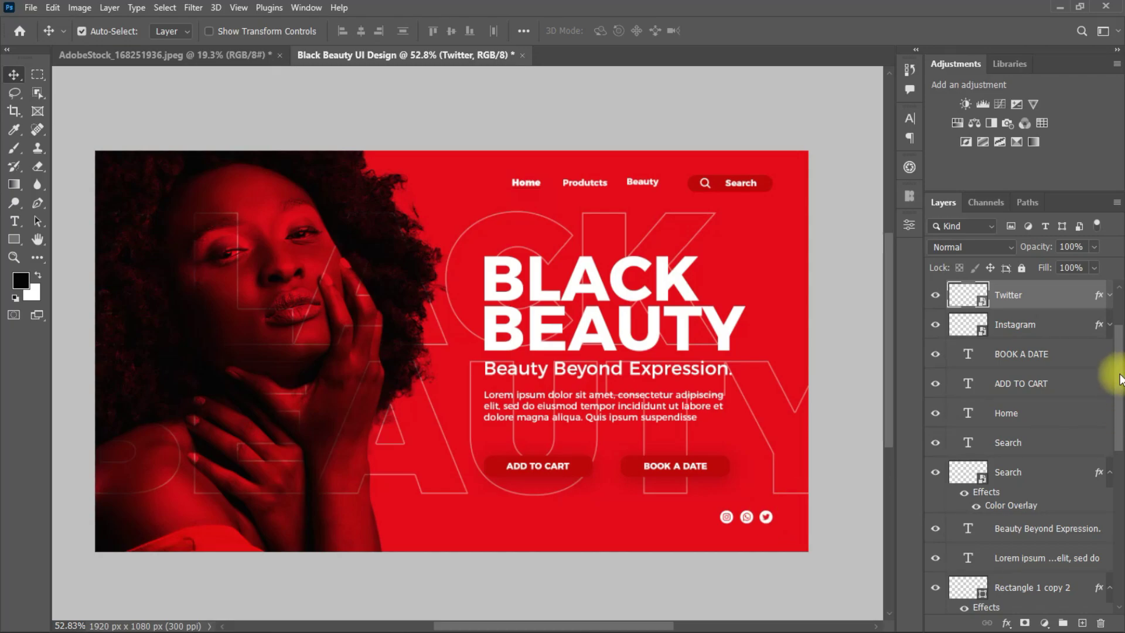
pyautogui.scroll(3, 1105, 351)
pyautogui.keyDown('shift'); pyautogui.click(1065, 351); pyautogui.keyUp('shift')
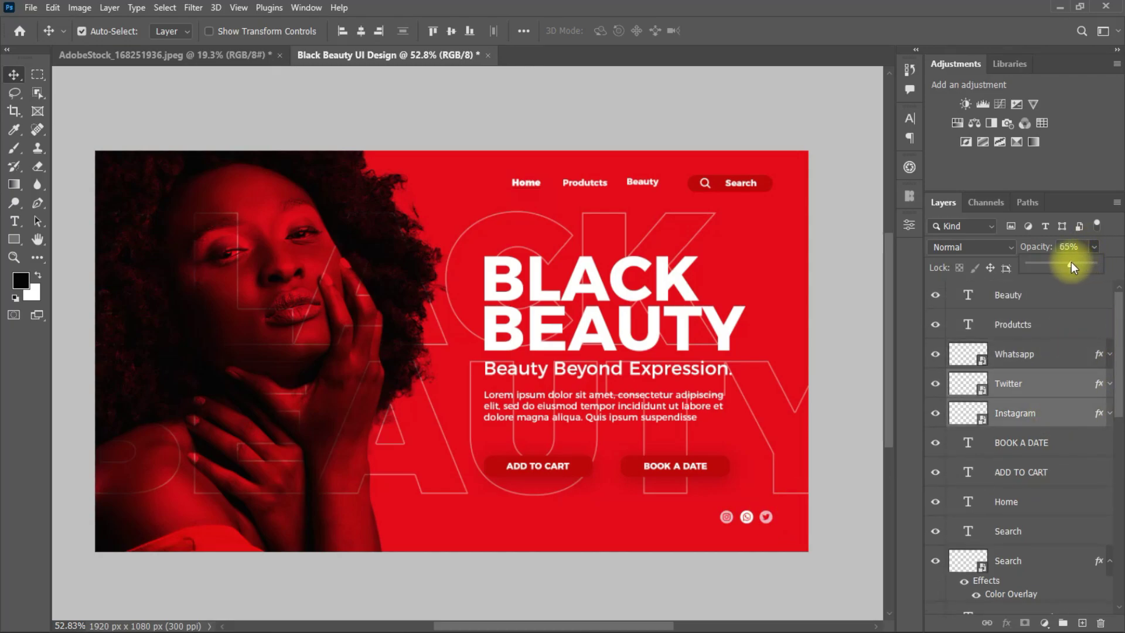
# Step: Lower the opacity of the Whatsapp, Twitter and Instagram icon layers to 68%
pyautogui.click(1055, 356)
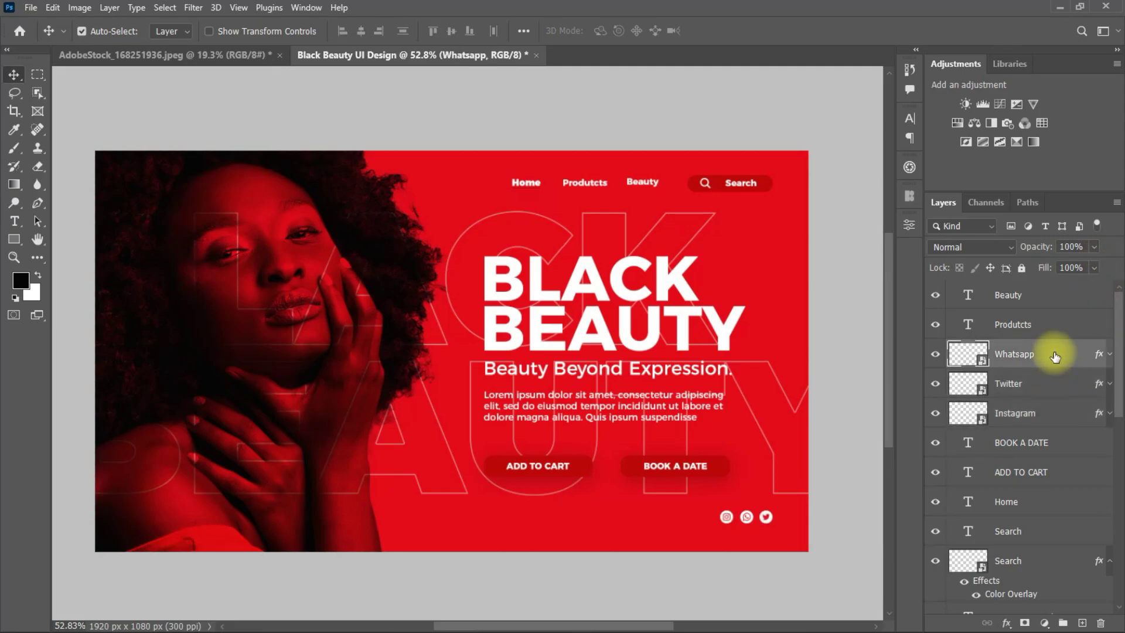
pyautogui.keyDown('shift'); pyautogui.click(1059, 419); pyautogui.keyUp('shift')
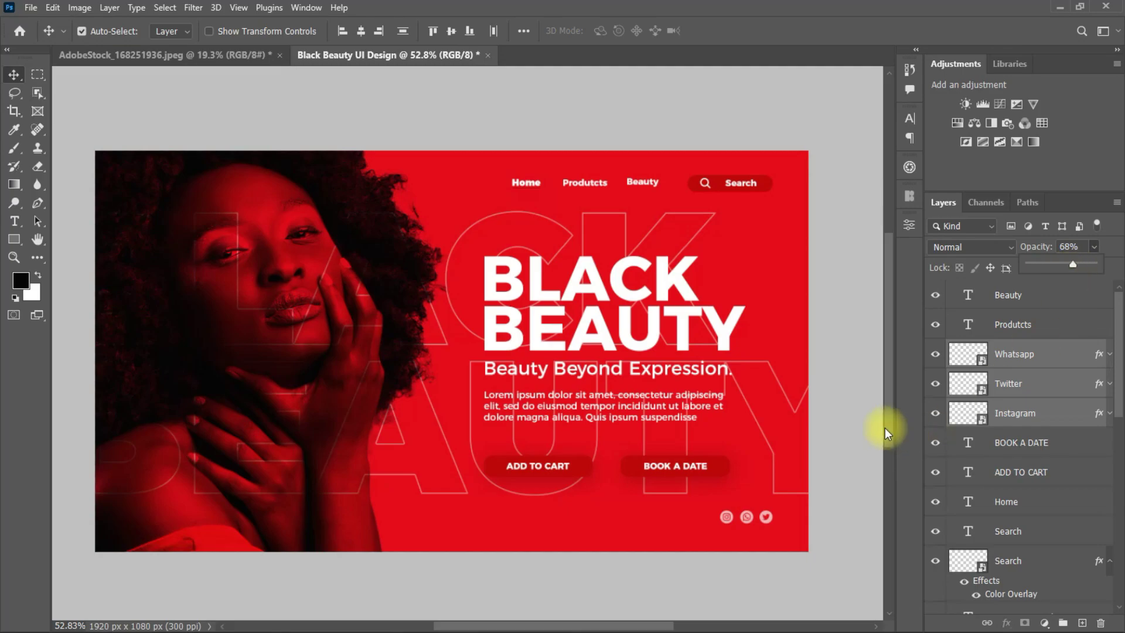
pyautogui.click(843, 466)
pyautogui.scroll(1, 836, 410)
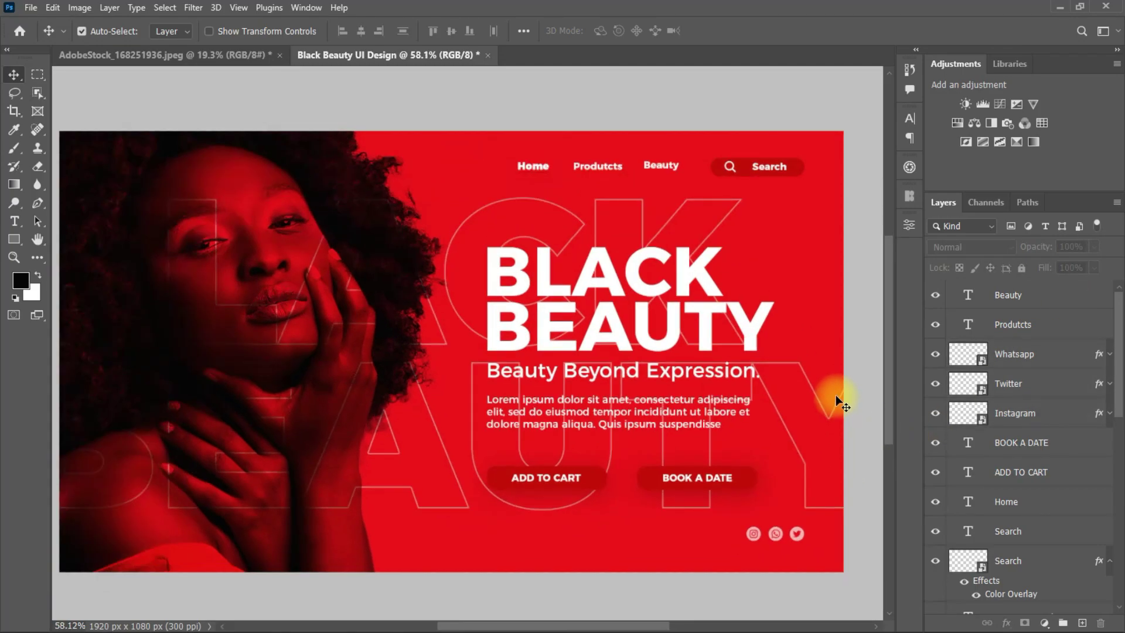
pyautogui.scroll(-2, 498, 370)
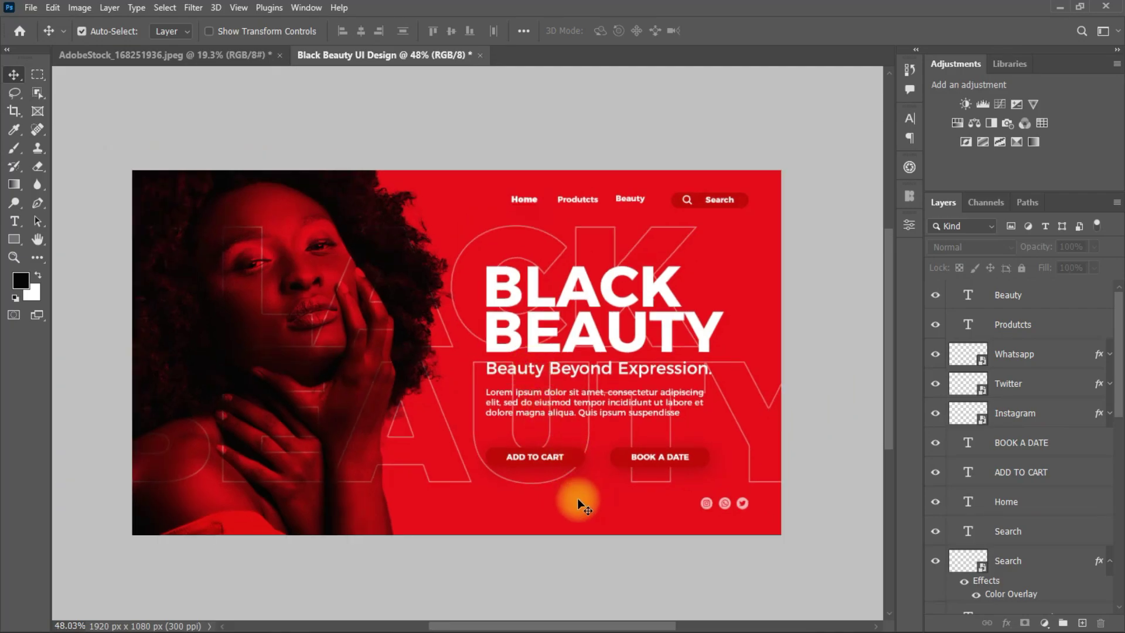
# Step: Select the underline below Home and convert its Shape 1 layer to a smart object
pyautogui.scroll(18, 557, 289)
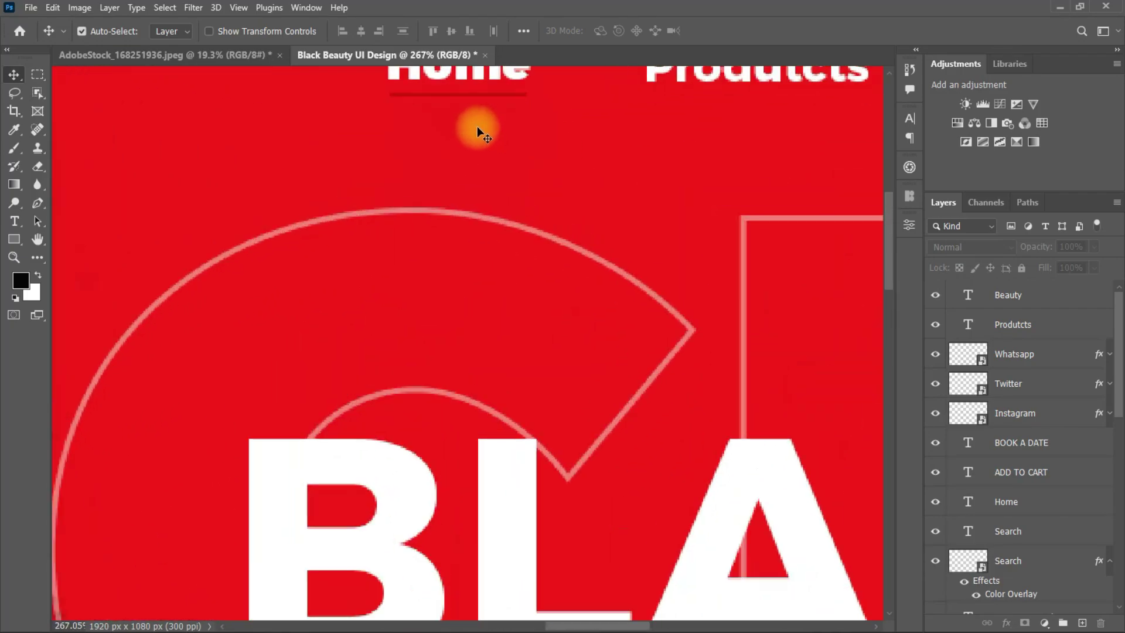
pyautogui.scroll(3, 890, 211)
pyautogui.scroll(3, 442, 288)
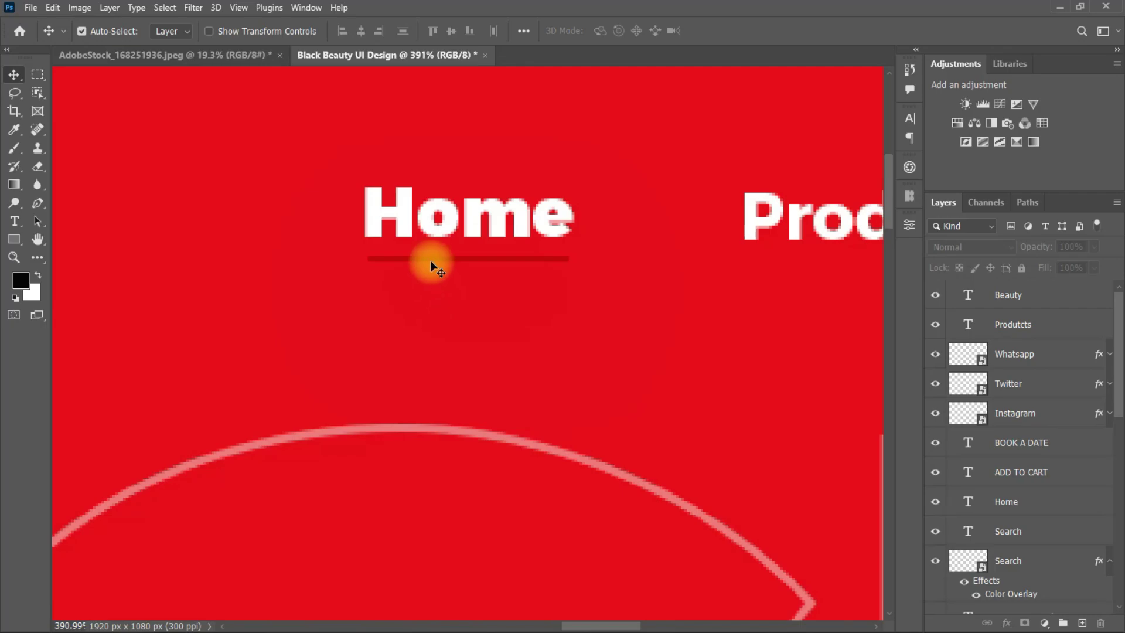
pyautogui.moveTo(429, 256); pyautogui.dragTo(431, 257)
pyautogui.rightClick(1042, 527)
pyautogui.click(916, 233)
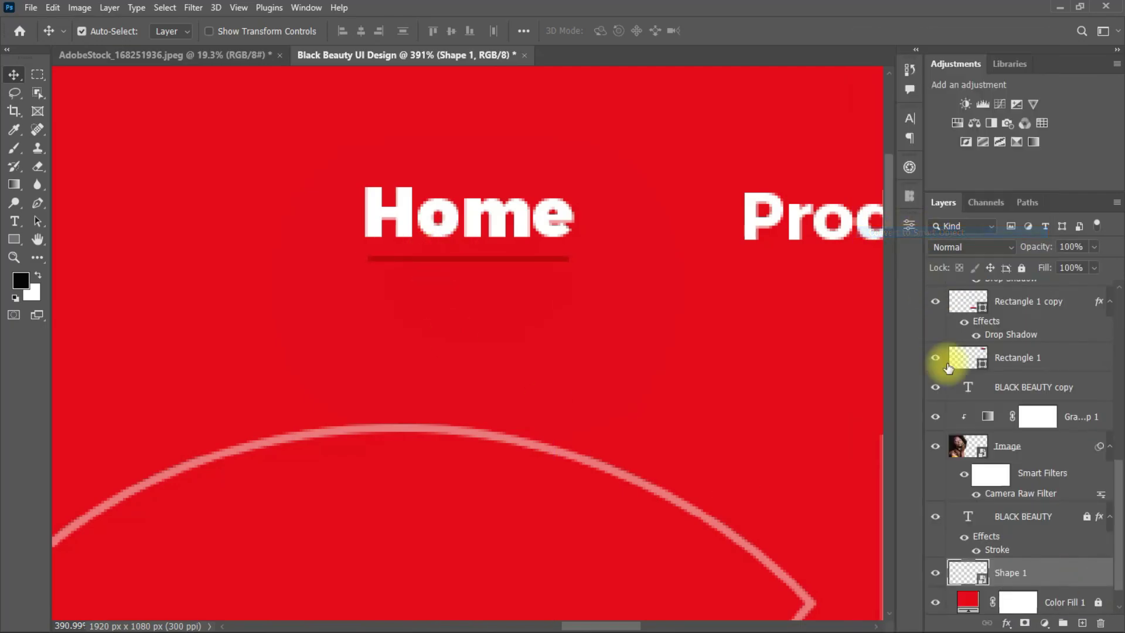
# Step: Add a drop shadow to Shape 1 with 77% opacity, 2 px distance, 1% spread and 10 px size
pyautogui.doubleClick(1061, 573)
pyautogui.click(581, 518)
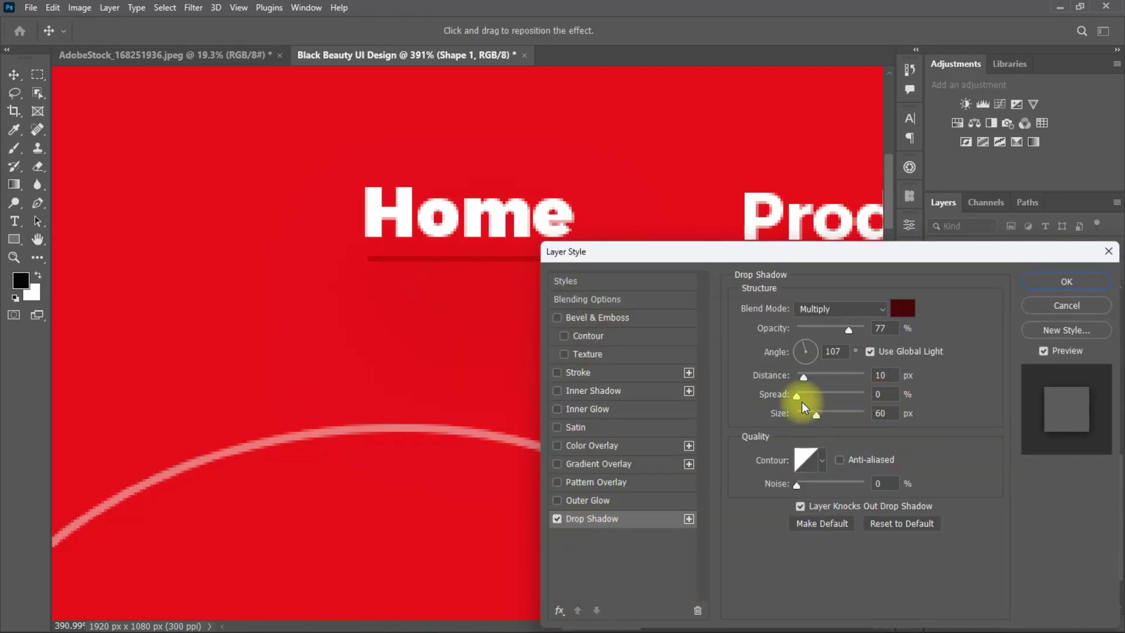
pyautogui.moveTo(797, 396)
pyautogui.mouseDown()
pyautogui.moveTo(814, 400)
pyautogui.moveTo(799, 397)
pyautogui.mouseUp()
pyautogui.moveTo(897, 415); pyautogui.dragTo(856, 417)
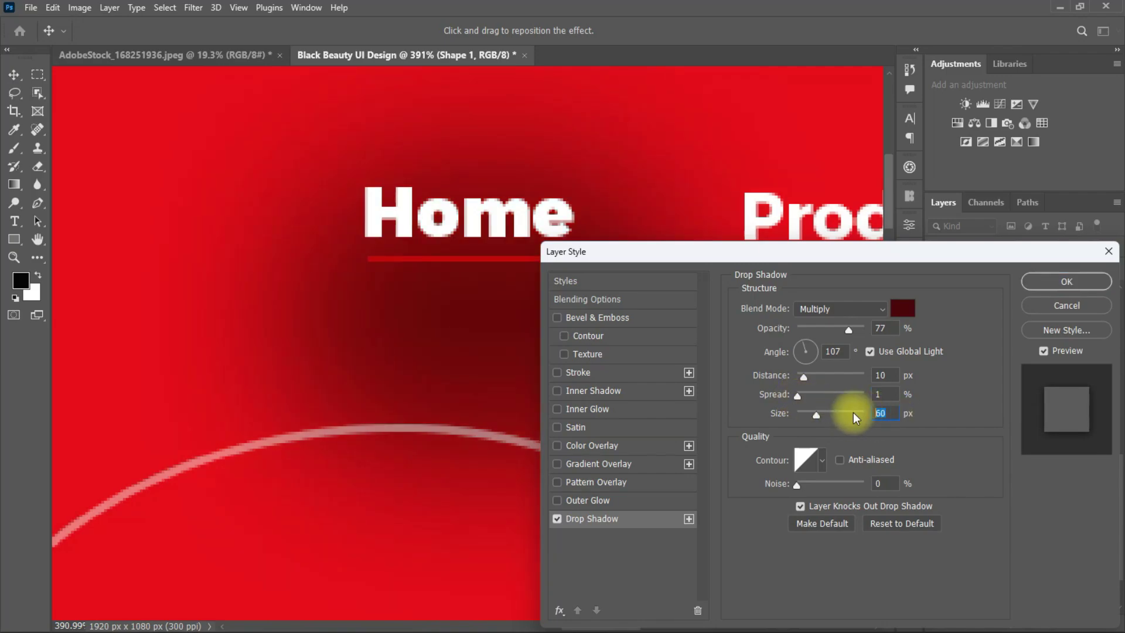
pyautogui.write('10')
pyautogui.moveTo(897, 376); pyautogui.dragTo(854, 377)
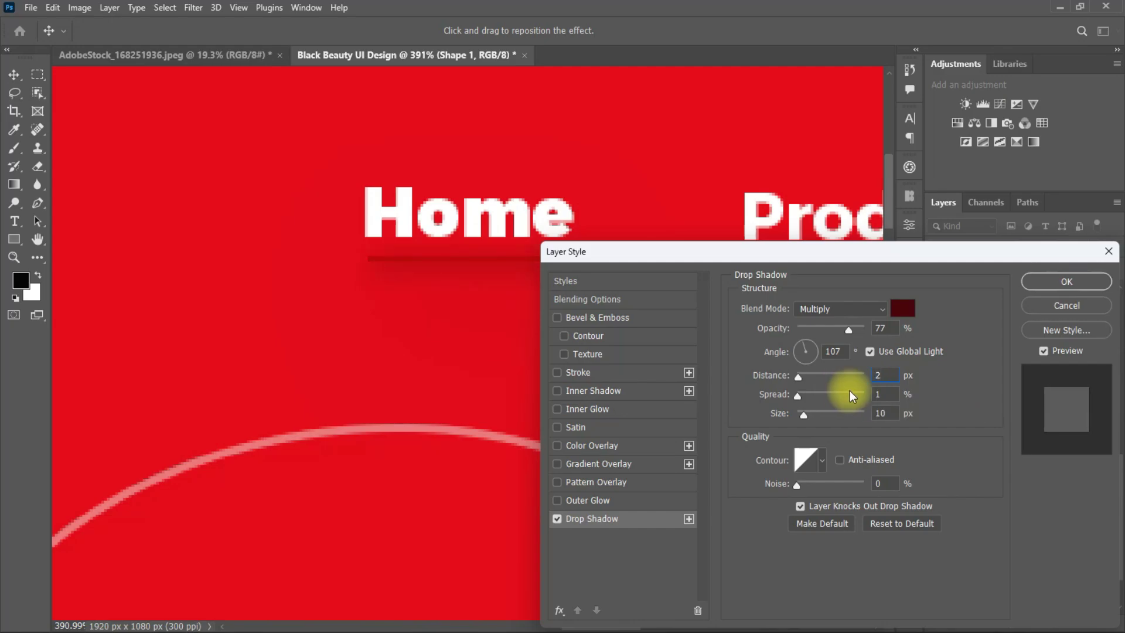
pyautogui.click(1065, 283)
# Step: Examine the underline's shadow and the overall layout of the whole design
pyautogui.scroll(-3, 645, 407)
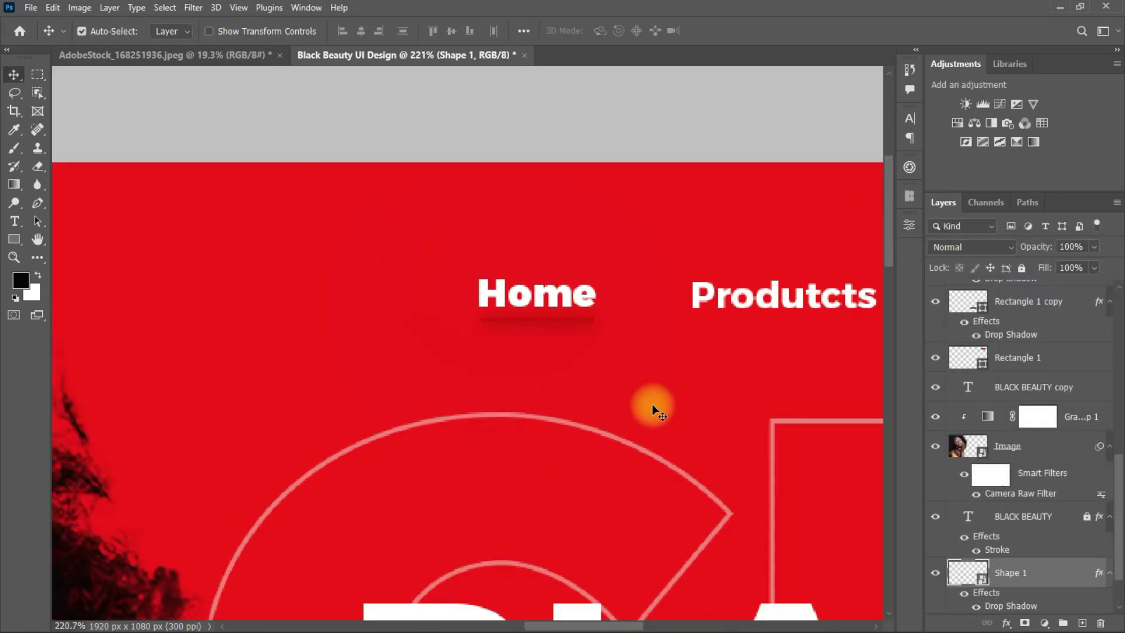
pyautogui.scroll(-5, 653, 406)
pyautogui.scroll(-5, 887, 405)
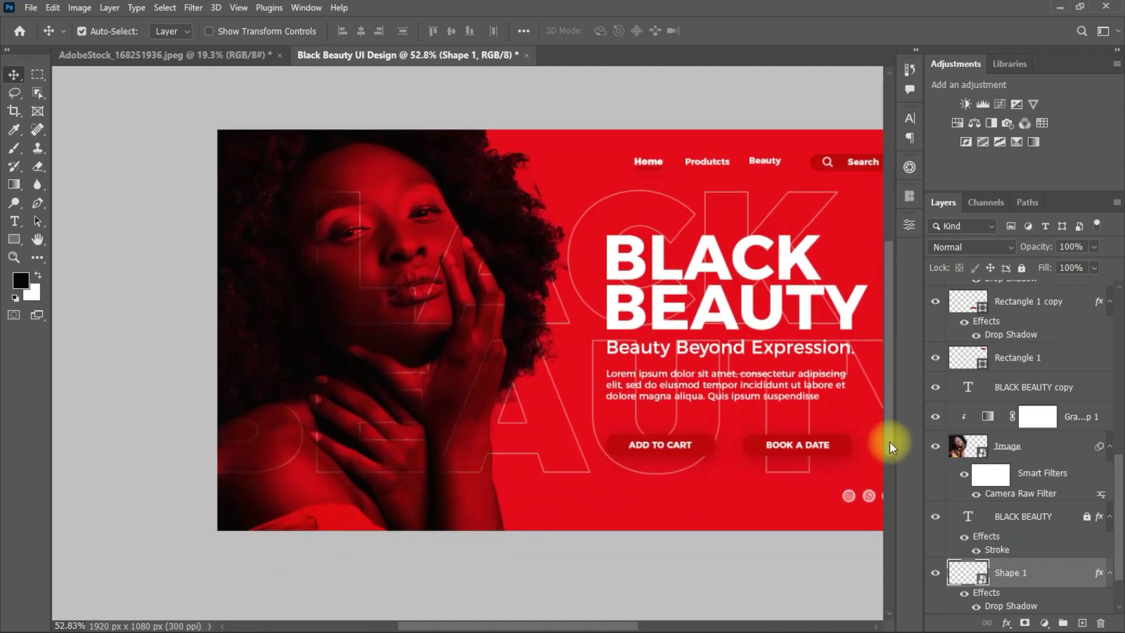
pyautogui.scroll(1, 807, 479)
pyautogui.scroll(3, 807, 479)
pyautogui.scroll(-2, 809, 477)
pyautogui.scroll(-2, 812, 476)
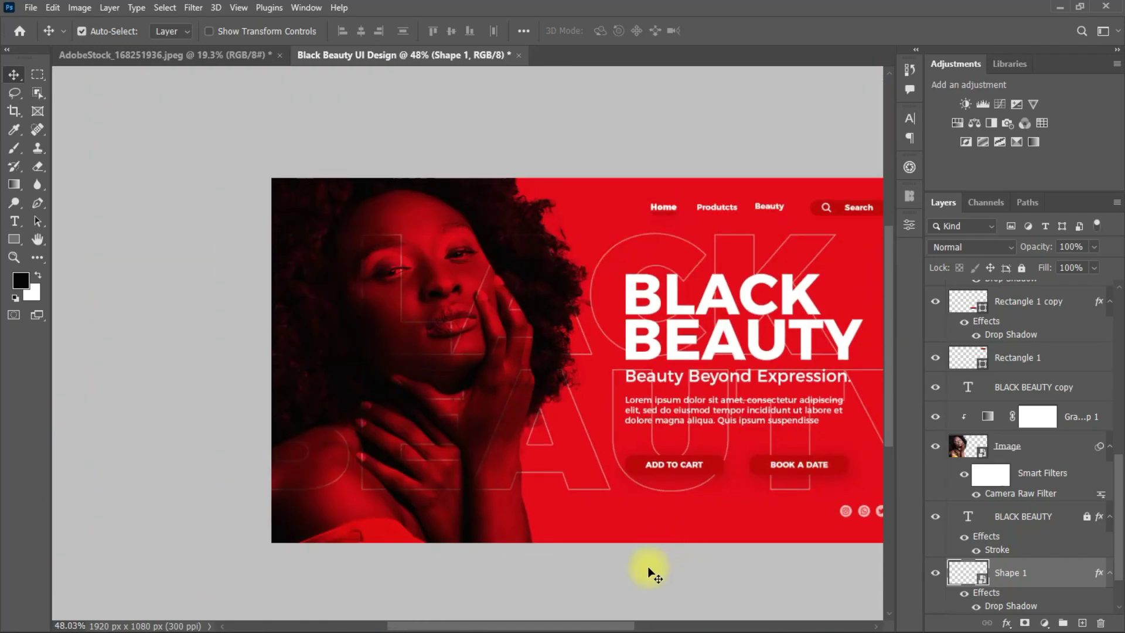
pyautogui.hscroll(3, 646, 572)
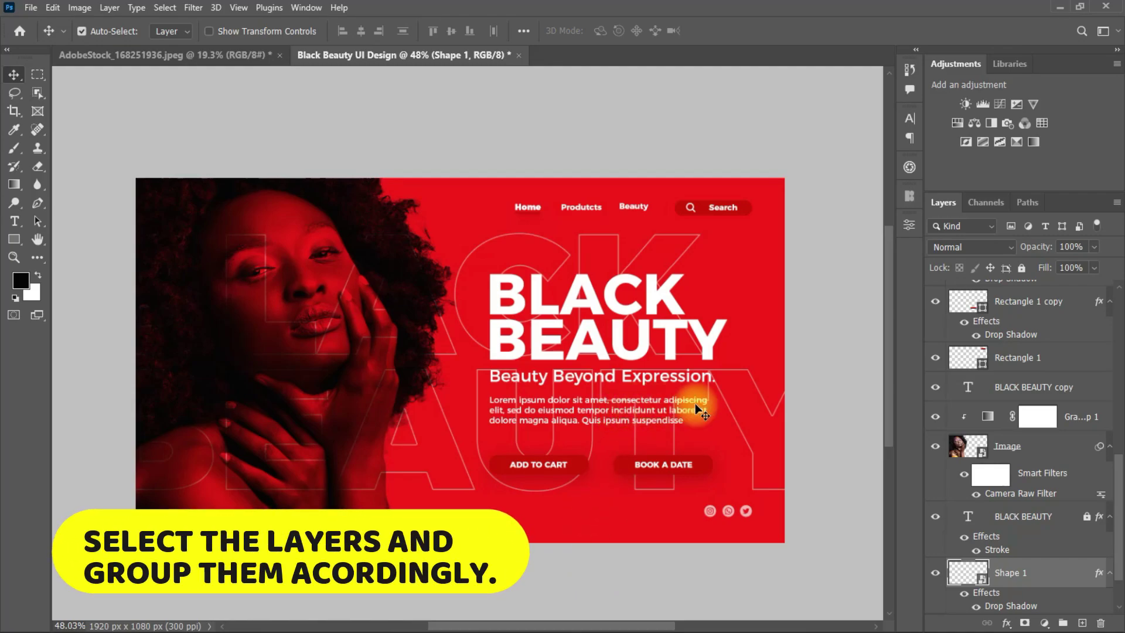
pyautogui.scroll(1, 515, 339)
pyautogui.scroll(-2, 1031, 563)
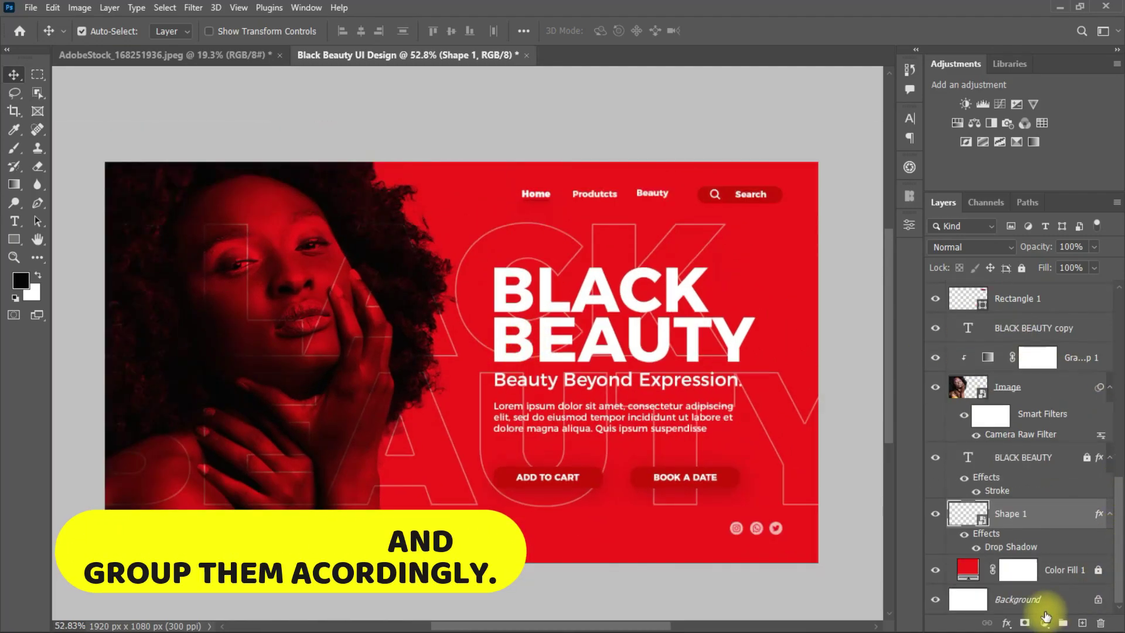
# Step: Unlock Color Fill 1, then group it with all layers up to Gradient Map 1 and rename the group
pyautogui.click(1062, 571)
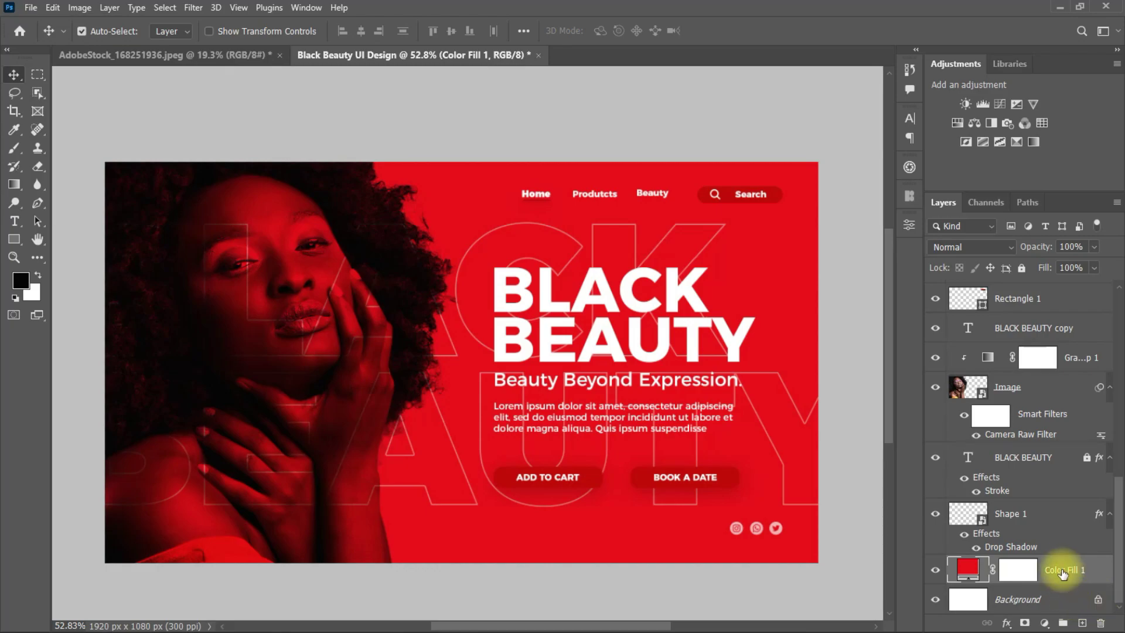
pyautogui.click(1058, 516)
pyautogui.click(1044, 387)
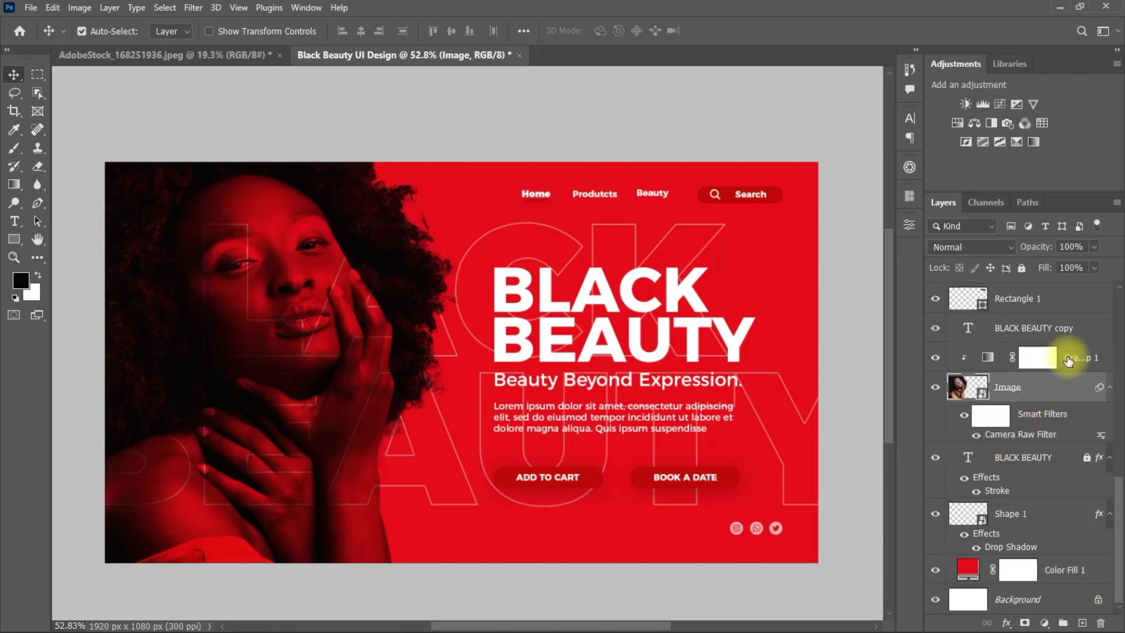
pyautogui.click(1068, 358)
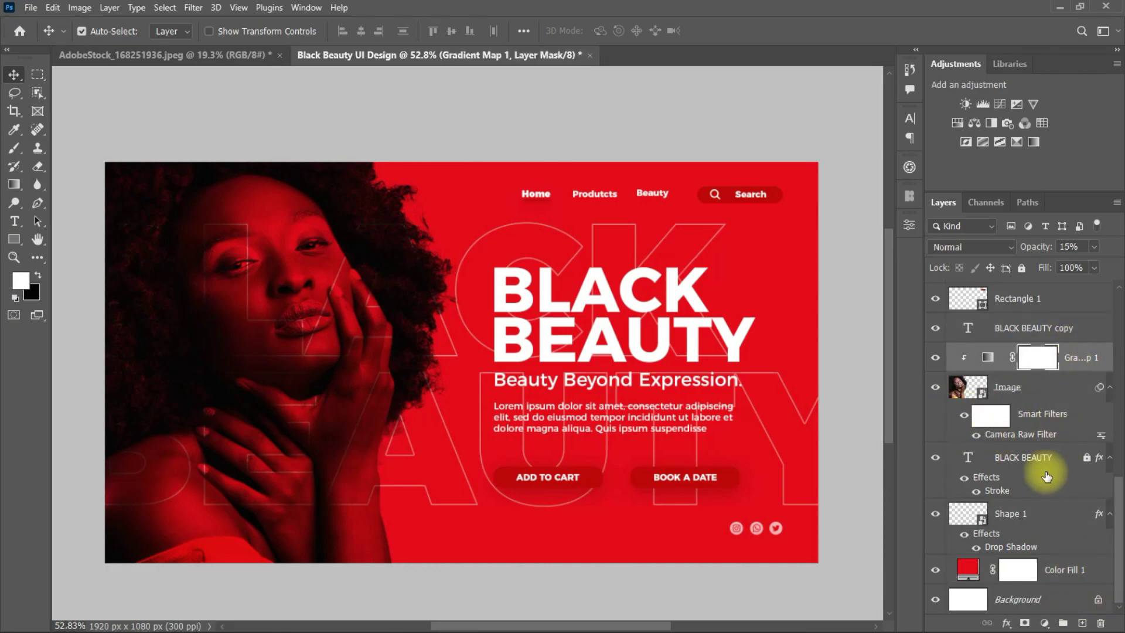
pyautogui.keyDown('shift'); pyautogui.click(1078, 572); pyautogui.keyUp('shift')
pyautogui.click(1064, 623)
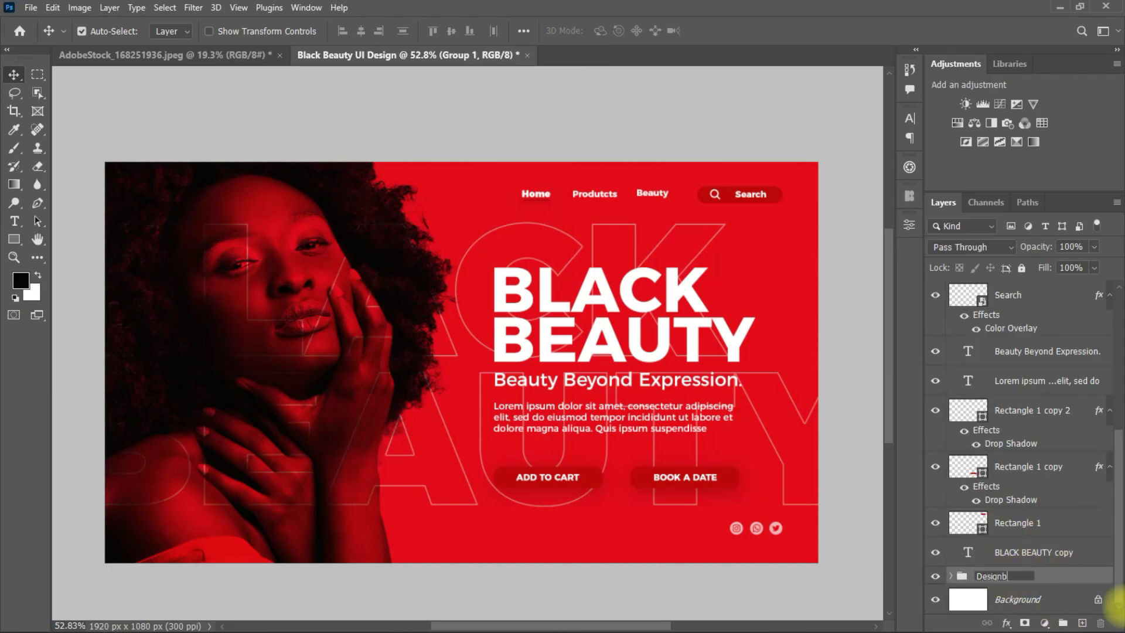
pyautogui.press('Return')
# Step: Group the layers from BLACK BEAUTY copy through BOOK A DATE as Text, and place it above the icon layers with Beauty and Produtcts inside
pyautogui.click(1049, 552)
pyautogui.moveTo(1117, 527); pyautogui.dragTo(1119, 434)
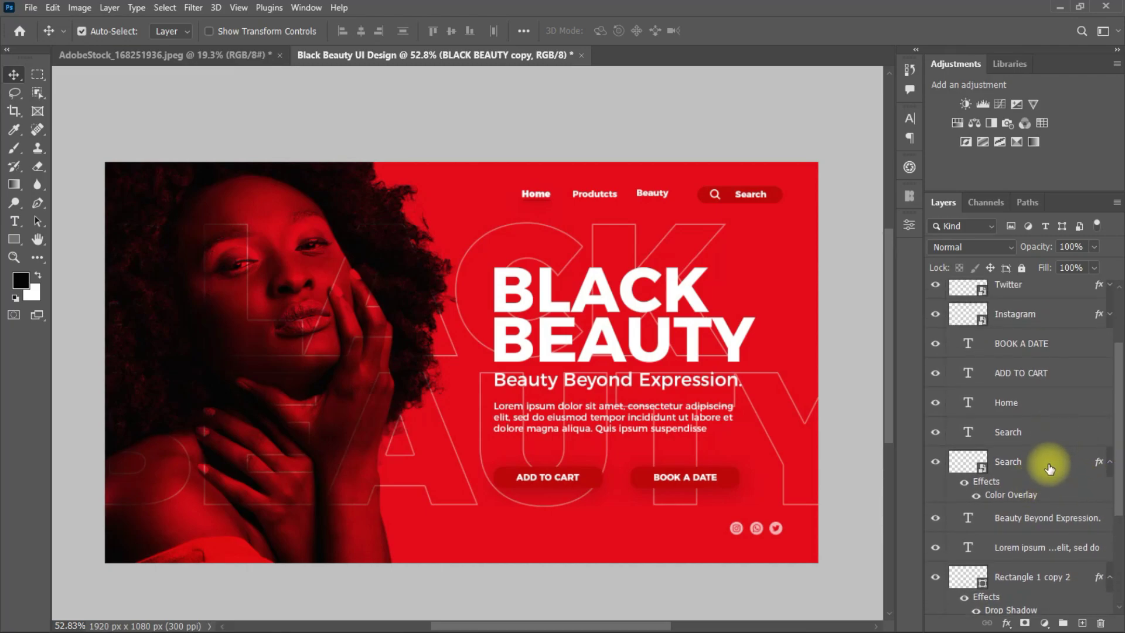
pyautogui.keyDown('shift'); pyautogui.click(1058, 347); pyautogui.keyUp('shift')
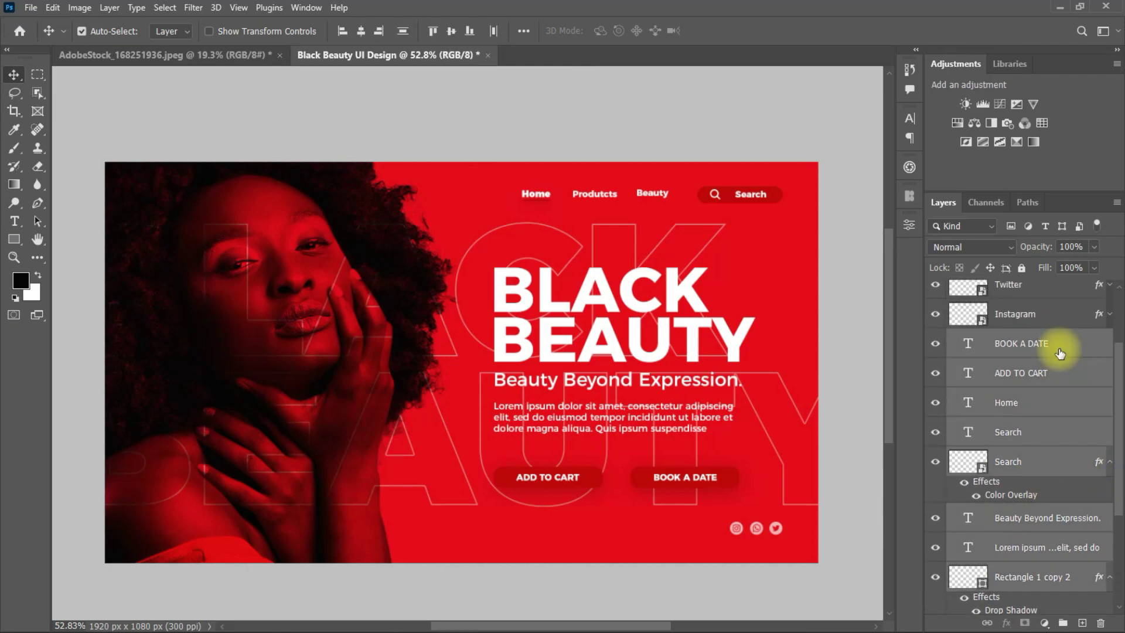
pyautogui.click(1062, 622)
pyautogui.doubleClick(992, 436)
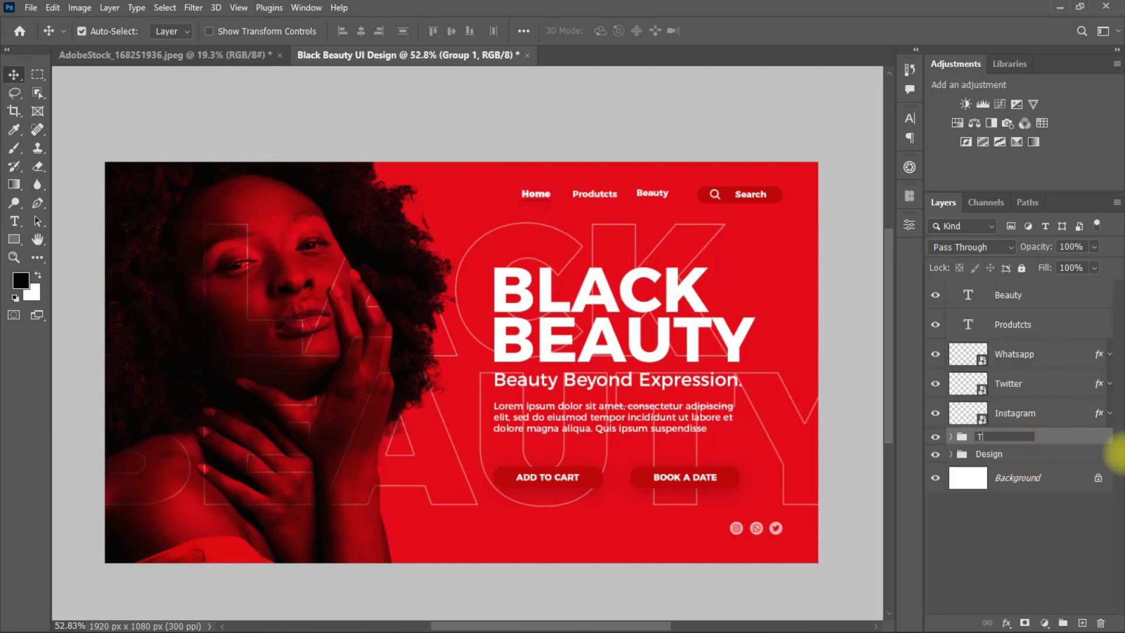
pyautogui.write('Text')
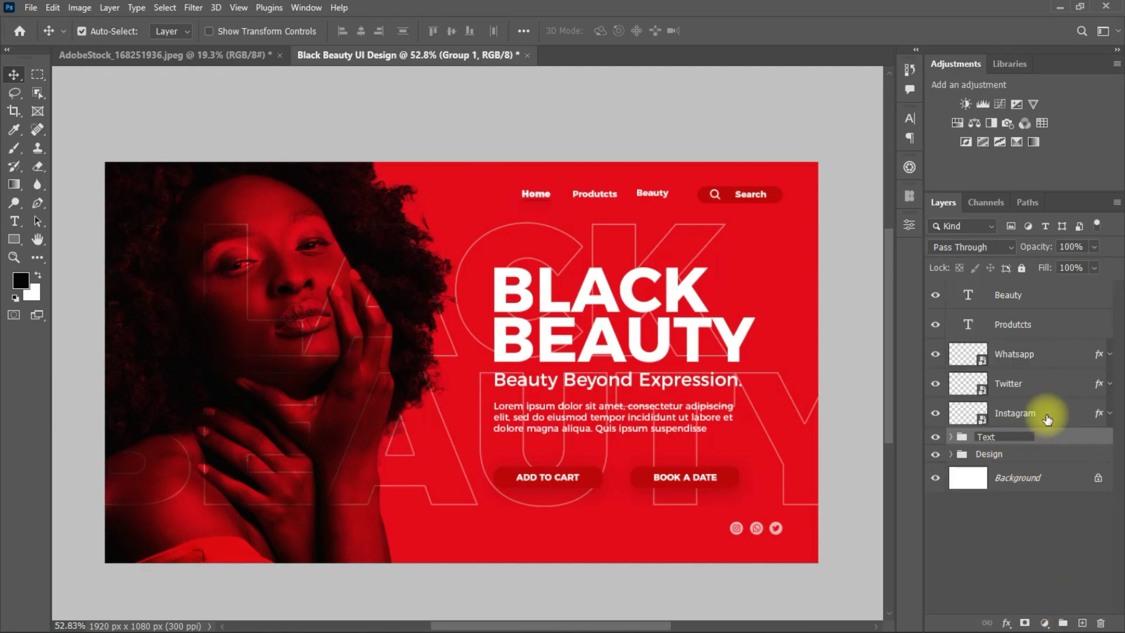
pyautogui.click(1052, 414)
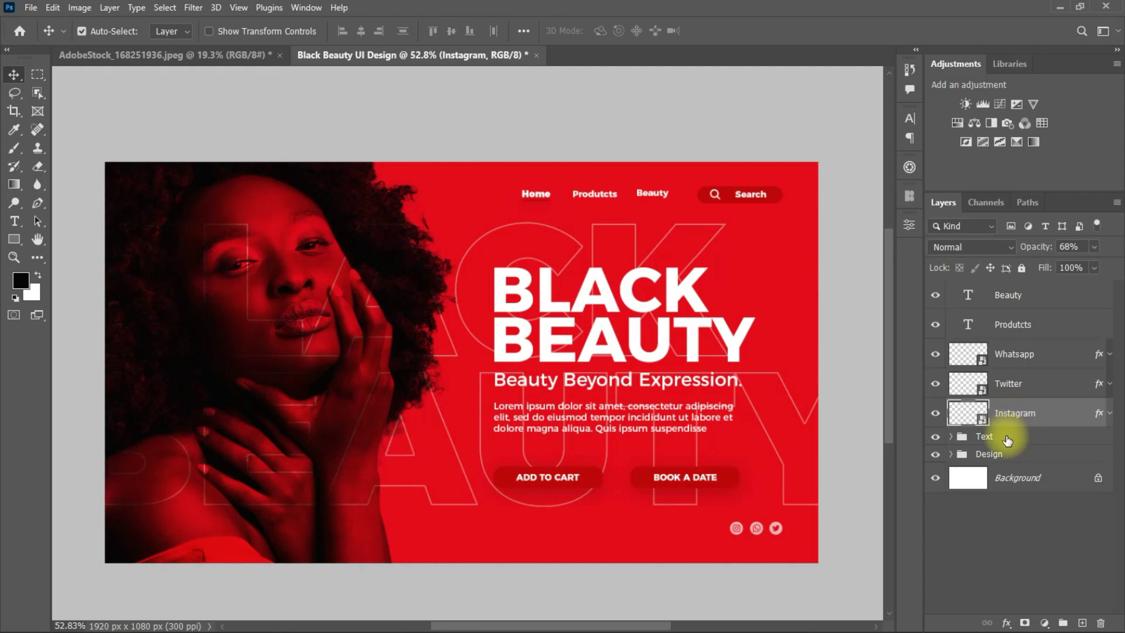
pyautogui.moveTo(1007, 441); pyautogui.dragTo(1015, 317)
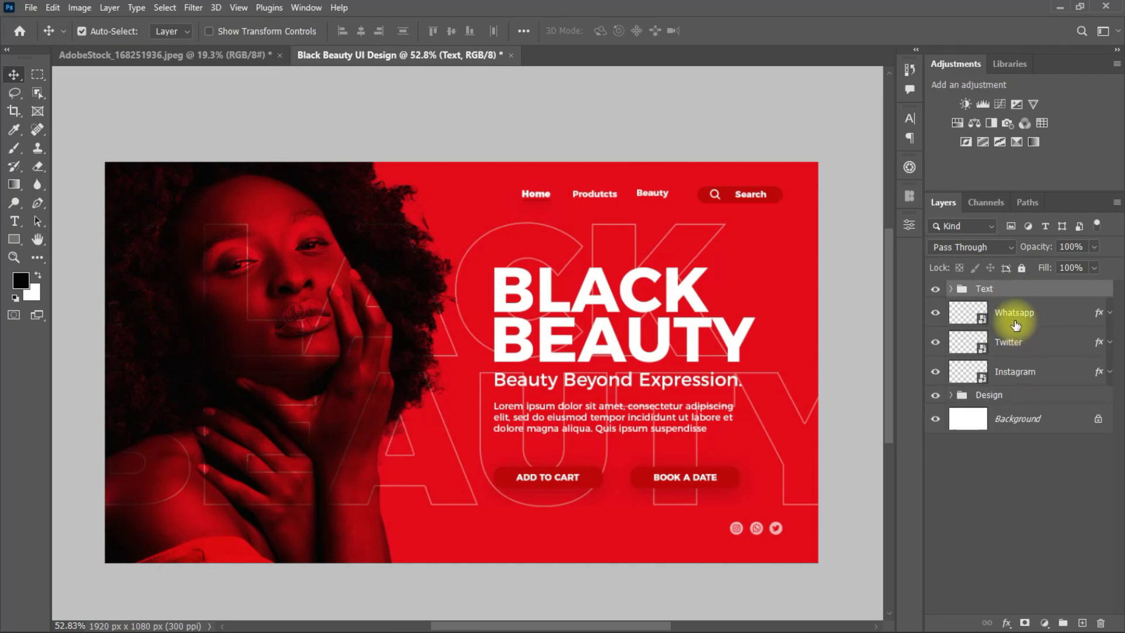
# Step: Group the Whatsapp, Twitter and Instagram layers and name the group Icons
pyautogui.click(1016, 324)
pyautogui.keyDown('shift'); pyautogui.click(1040, 372); pyautogui.keyUp('shift')
pyautogui.click(1063, 623)
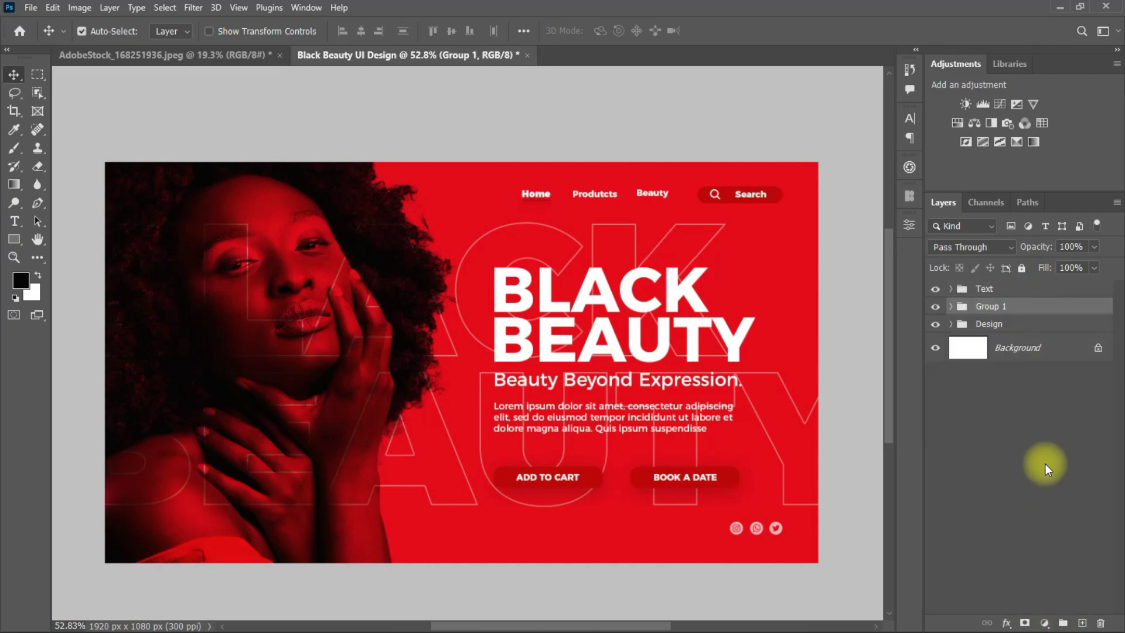
pyautogui.doubleClick(989, 306)
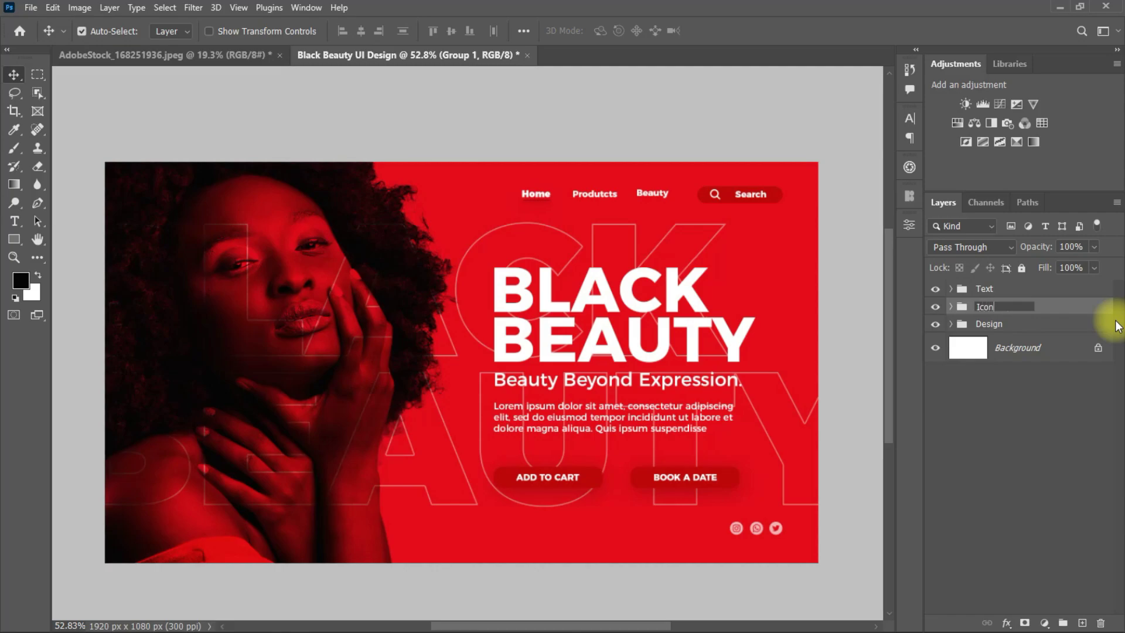
pyautogui.write('Icons')
pyautogui.click(998, 403)
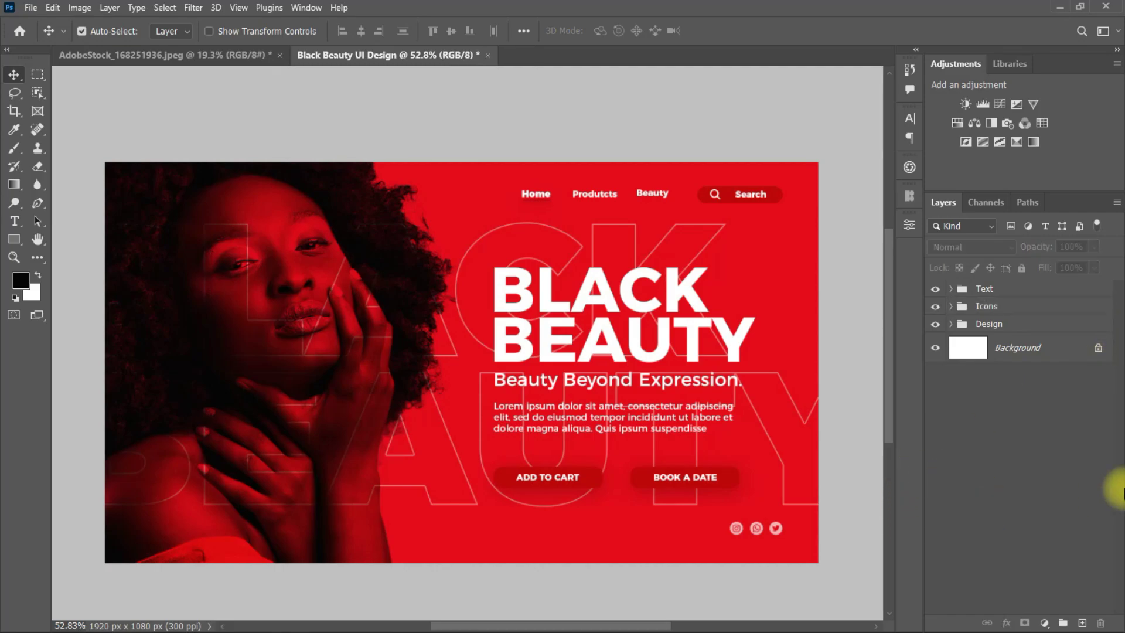